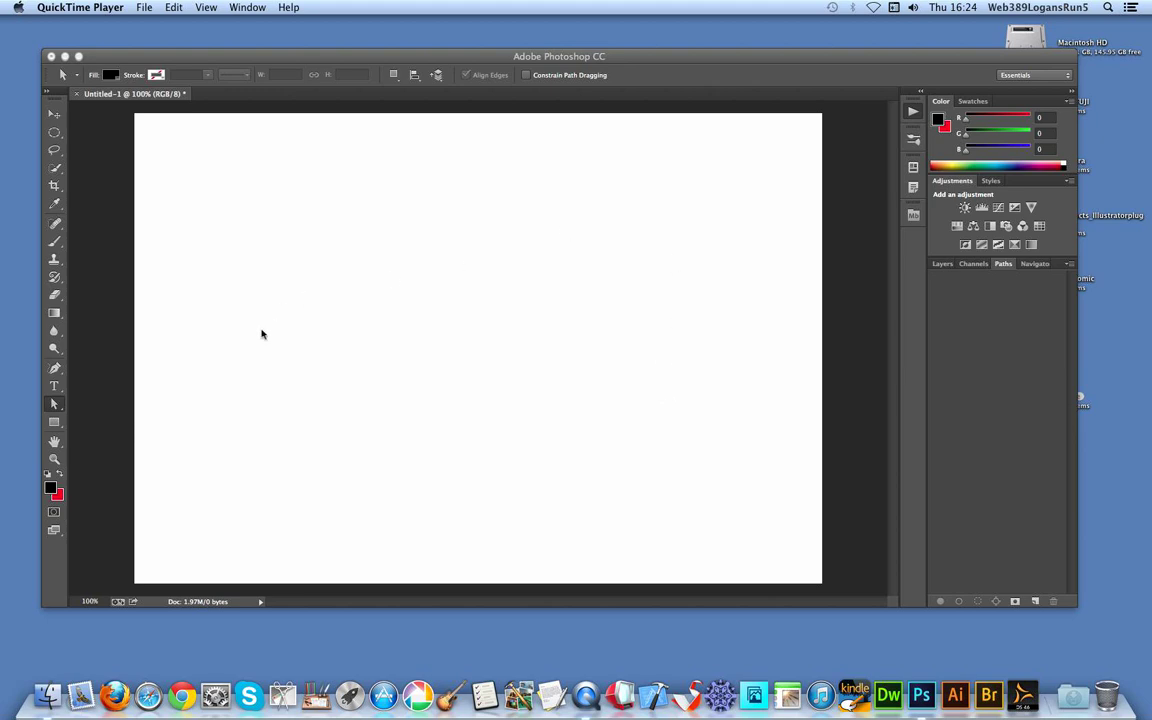
Start a path with the Pen tool, with a curved left side leading into a straight, slanted lower edge
{"action": "left_click", "coordinate": [55, 370]}
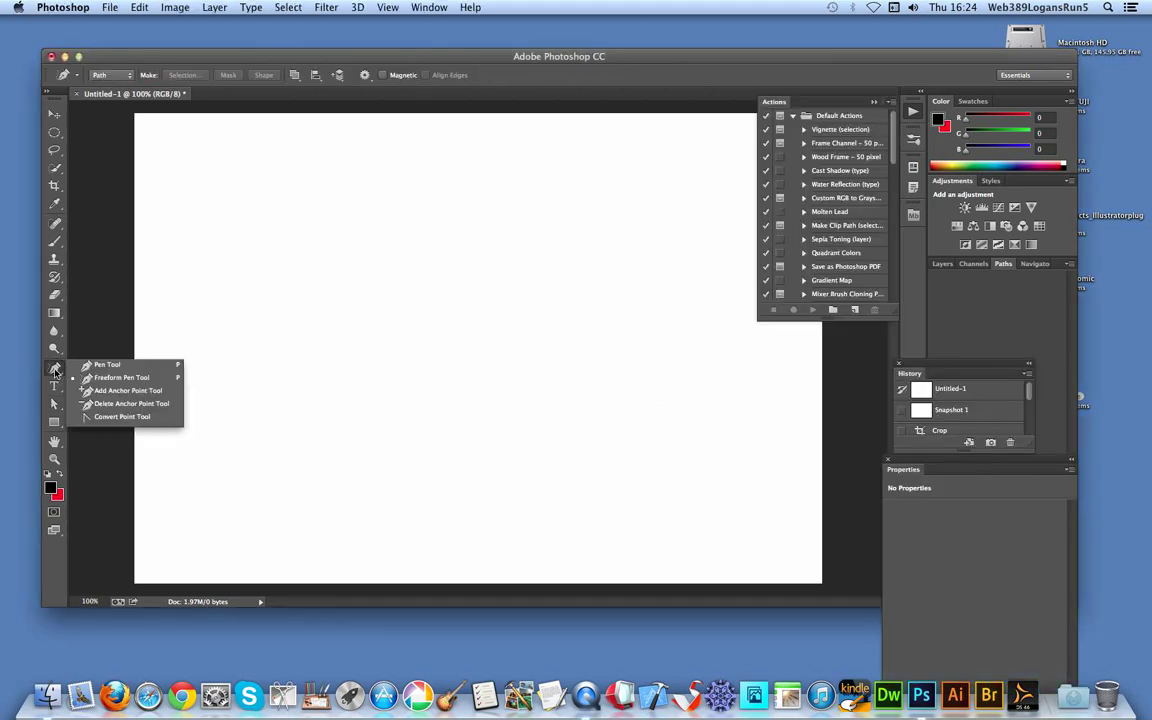
{"action": "left_click", "coordinate": [105, 375]}
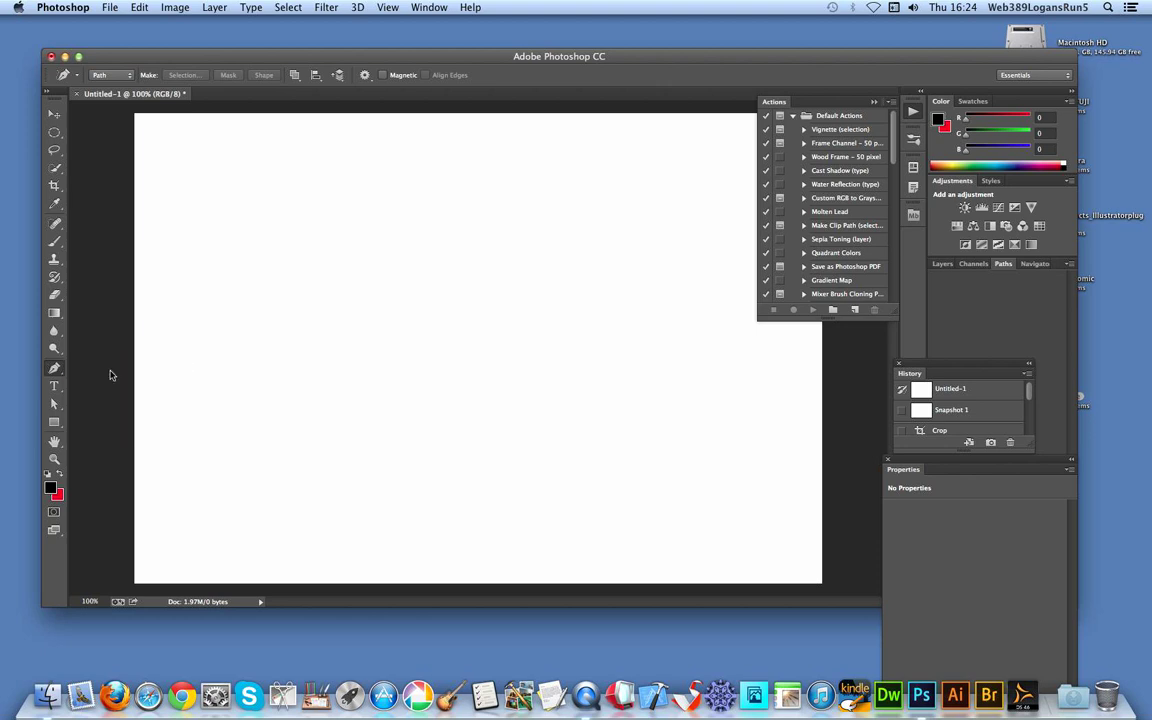
{"action": "left_click", "coordinate": [318, 257]}
{"action": "left_click_drag", "start_coordinate": [268, 360], "coordinate": [347, 399]}
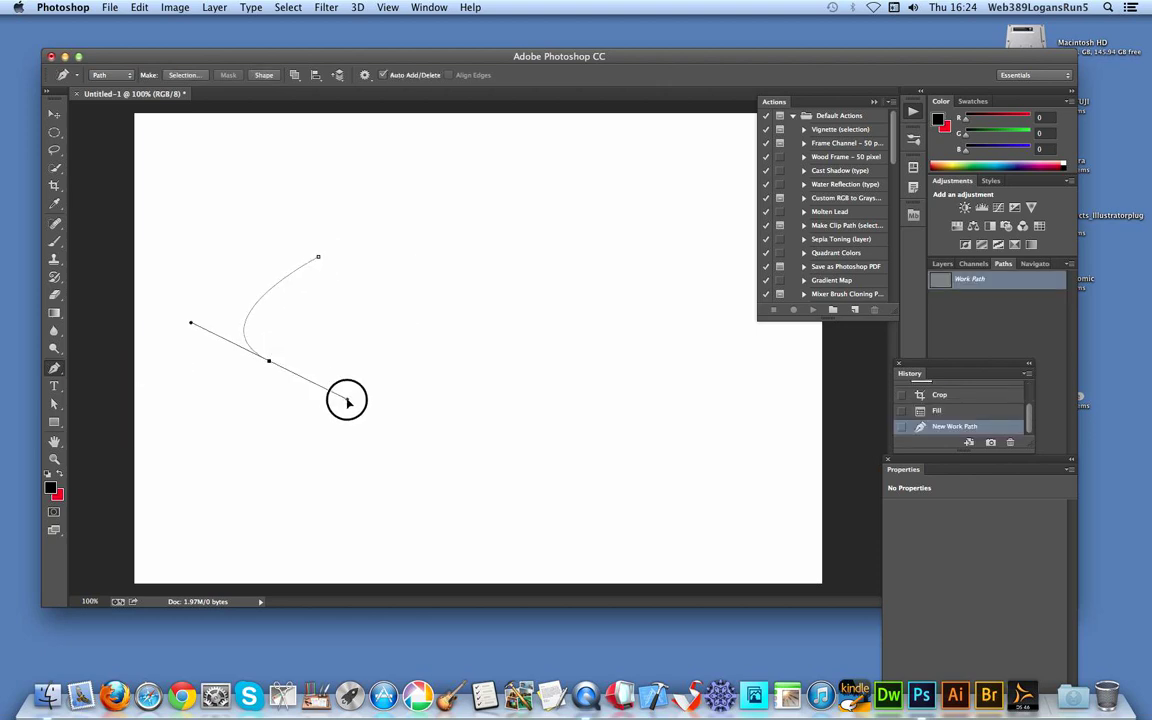
{"action": "left_click", "coordinate": [350, 476]}
{"action": "left_click", "coordinate": [458, 529]}
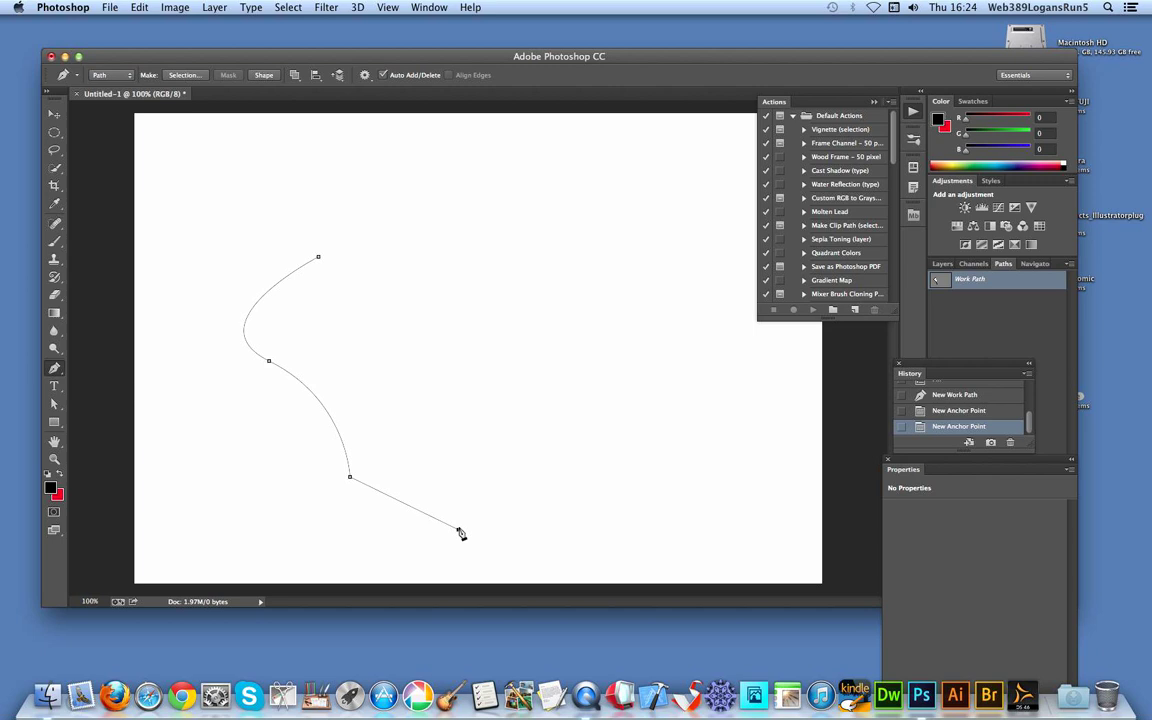
Continue the path with an inner notch, a long curved right leg and a rounded upper lobe, and close it at its starting point
{"action": "left_click", "coordinate": [352, 354]}
{"action": "left_click_drag", "start_coordinate": [480, 330], "coordinate": [473, 449]}
{"action": "left_click_drag", "start_coordinate": [545, 518], "coordinate": [558, 445]}
{"action": "left_click_drag", "start_coordinate": [515, 366], "coordinate": [522, 288]}
{"action": "left_click_drag", "start_coordinate": [512, 213], "coordinate": [358, 211]}
{"action": "left_click", "coordinate": [396, 180]}
{"action": "left_click_drag", "start_coordinate": [274, 168], "coordinate": [294, 259]}
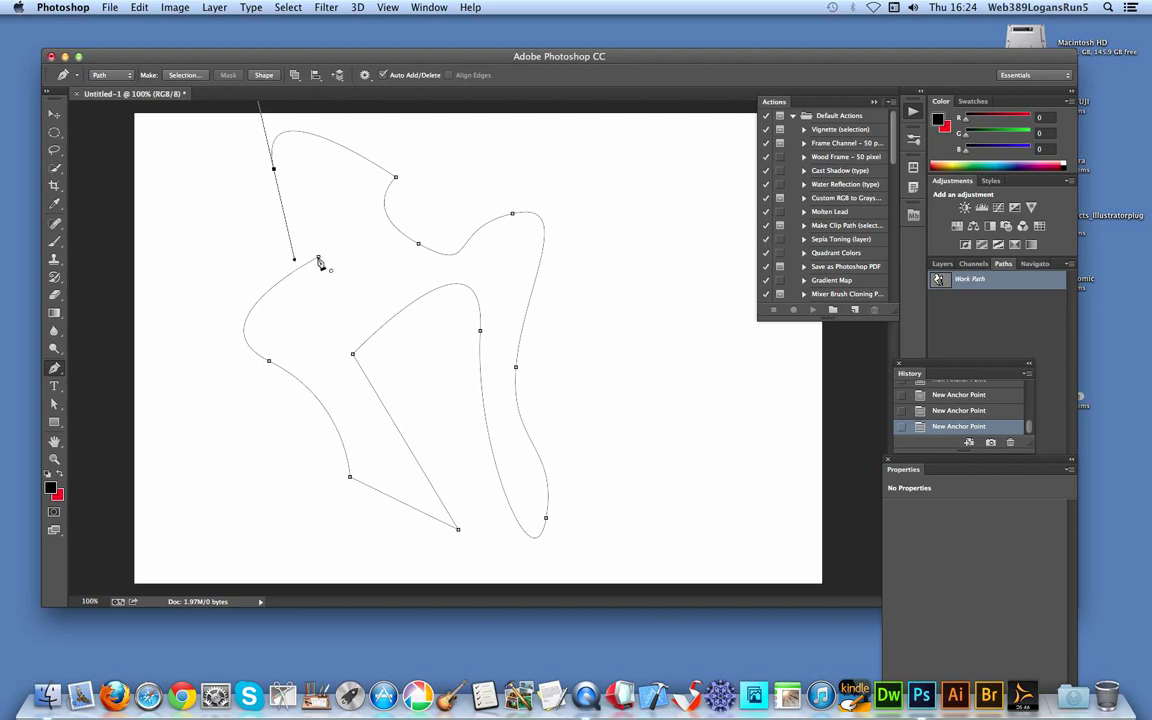
{"action": "left_click", "coordinate": [318, 258]}
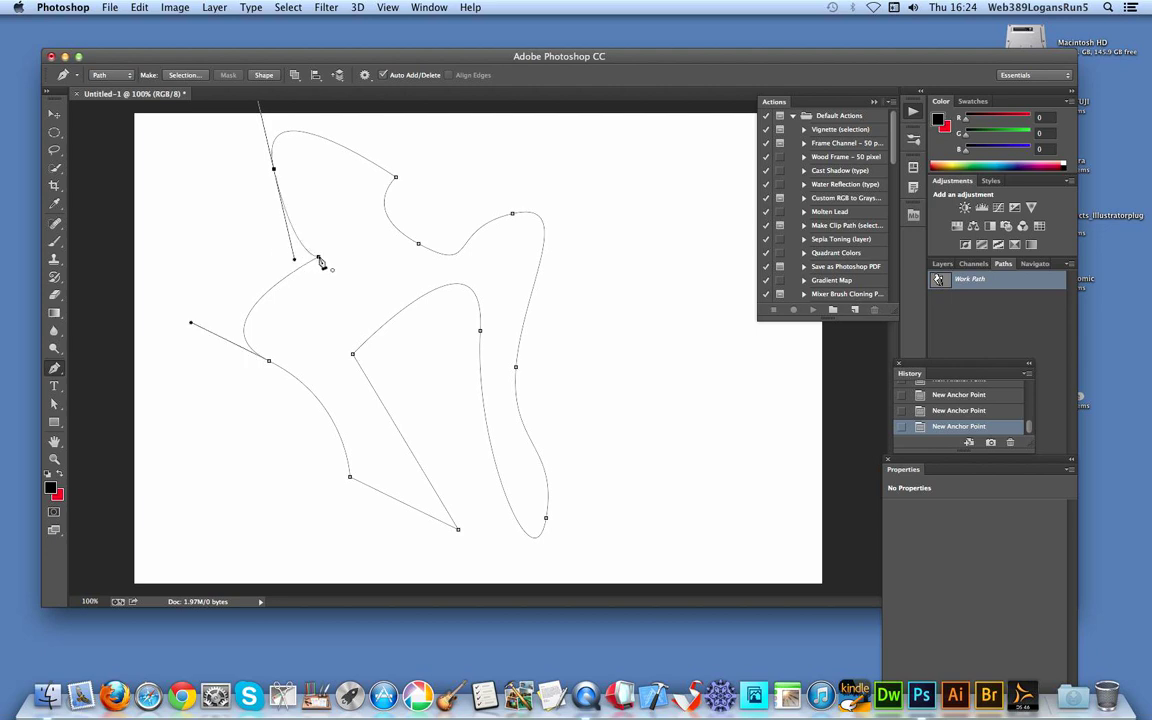
{"action": "left_click", "coordinate": [418, 244]}
Make a shape layer from the closed path and define it as a custom shape with the suggested name
{"action": "left_click", "coordinate": [1069, 264]}
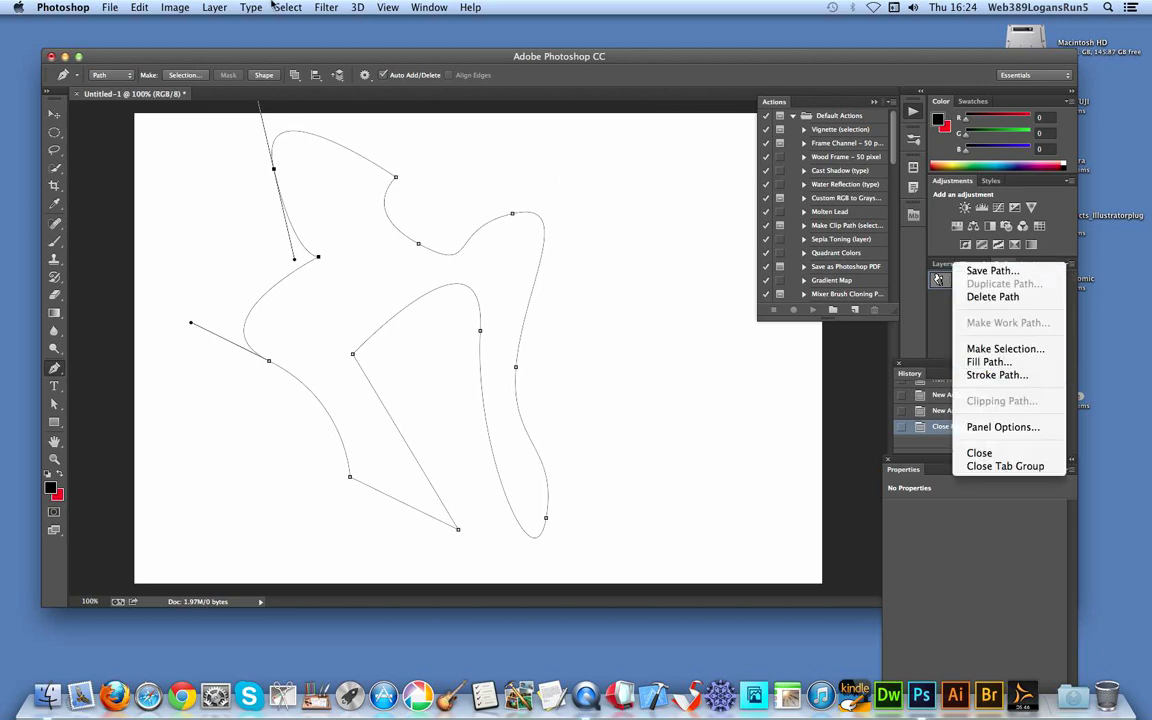
{"action": "left_click", "coordinate": [236, 52]}
{"action": "left_click", "coordinate": [263, 75]}
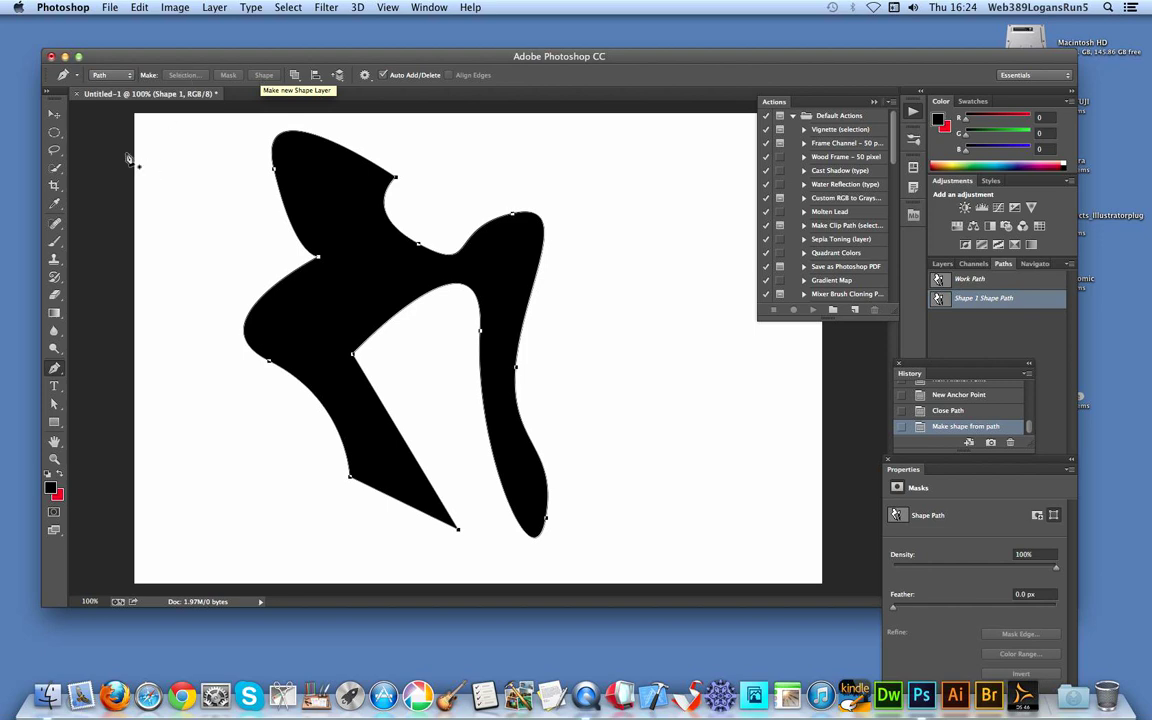
{"action": "left_click", "coordinate": [139, 7]}
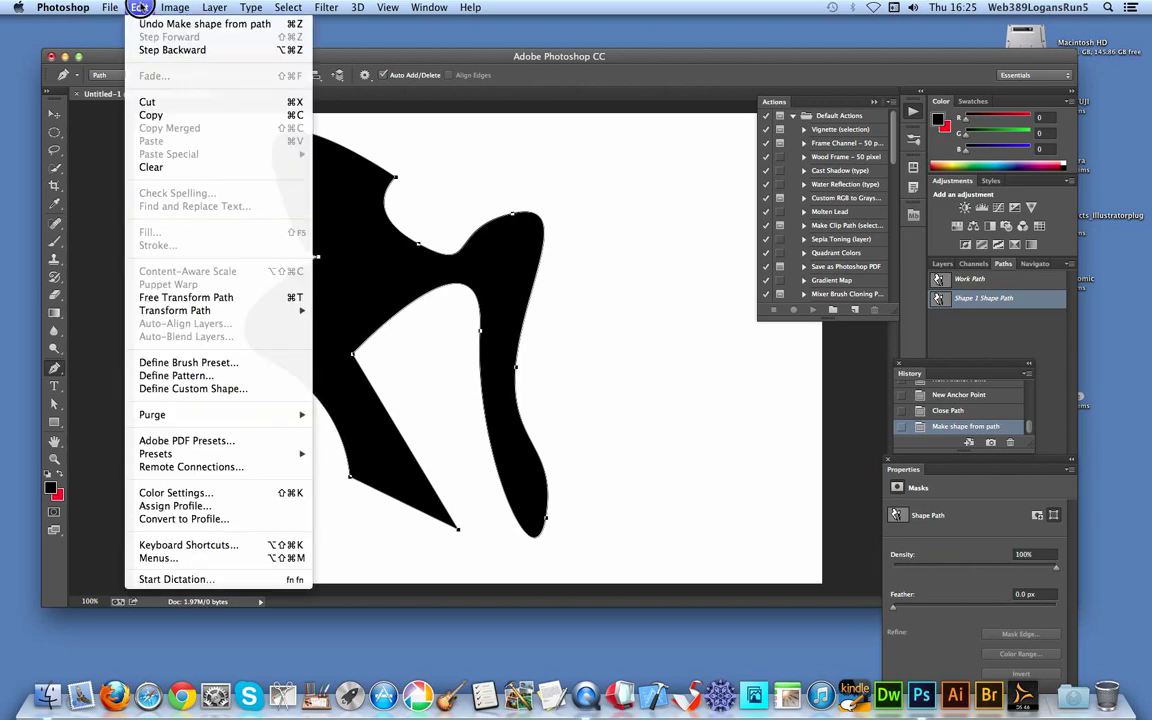
{"action": "left_click", "coordinate": [168, 390]}
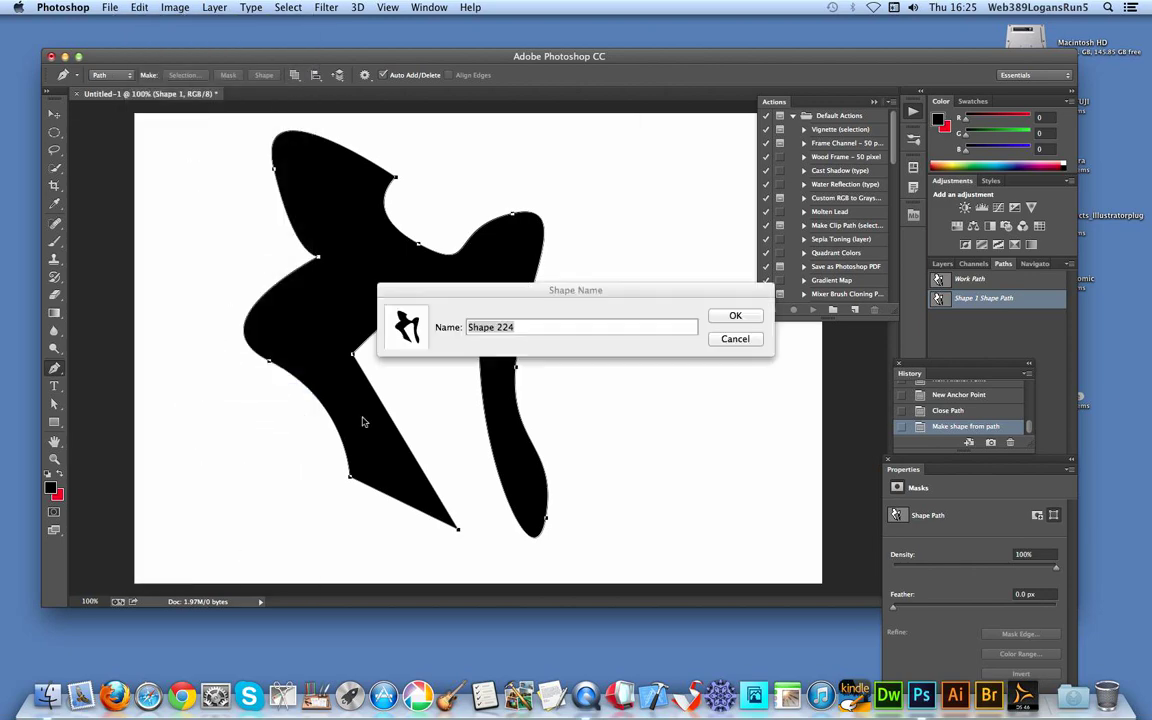
{"action": "left_click", "coordinate": [736, 318]}
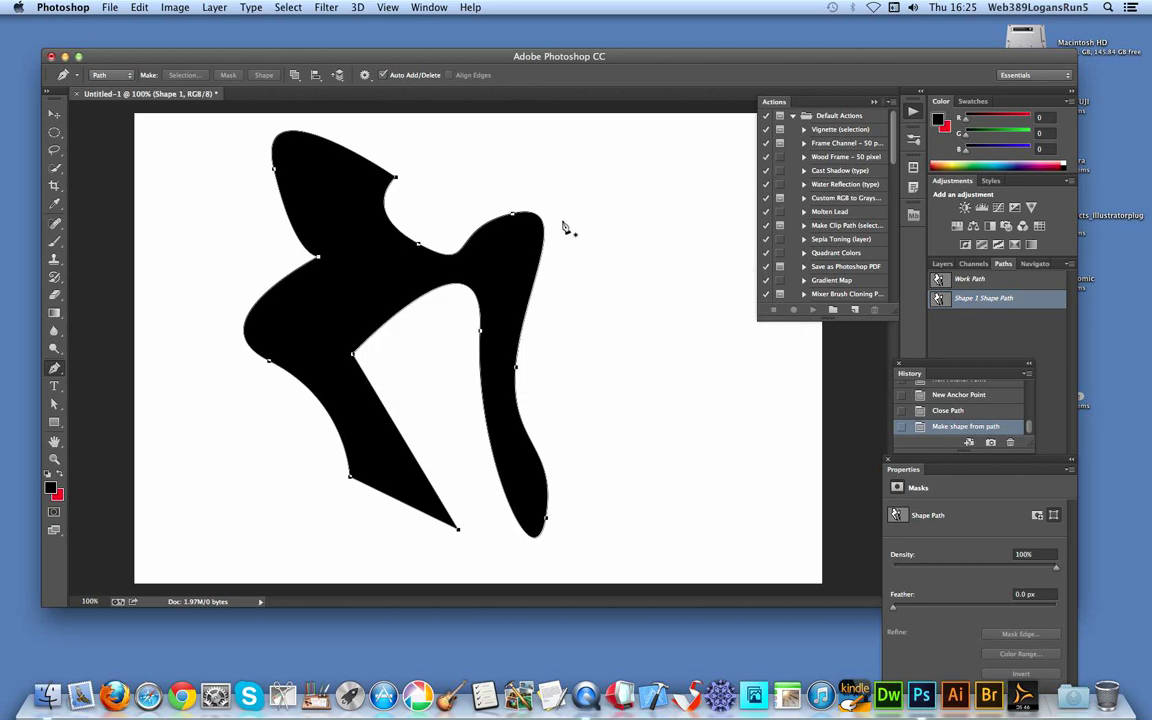
Reshape the black figure with the Direct Selection tool by moving its left anchor point, the left notch and the upper inner curve point
{"action": "left_click", "coordinate": [58, 408]}
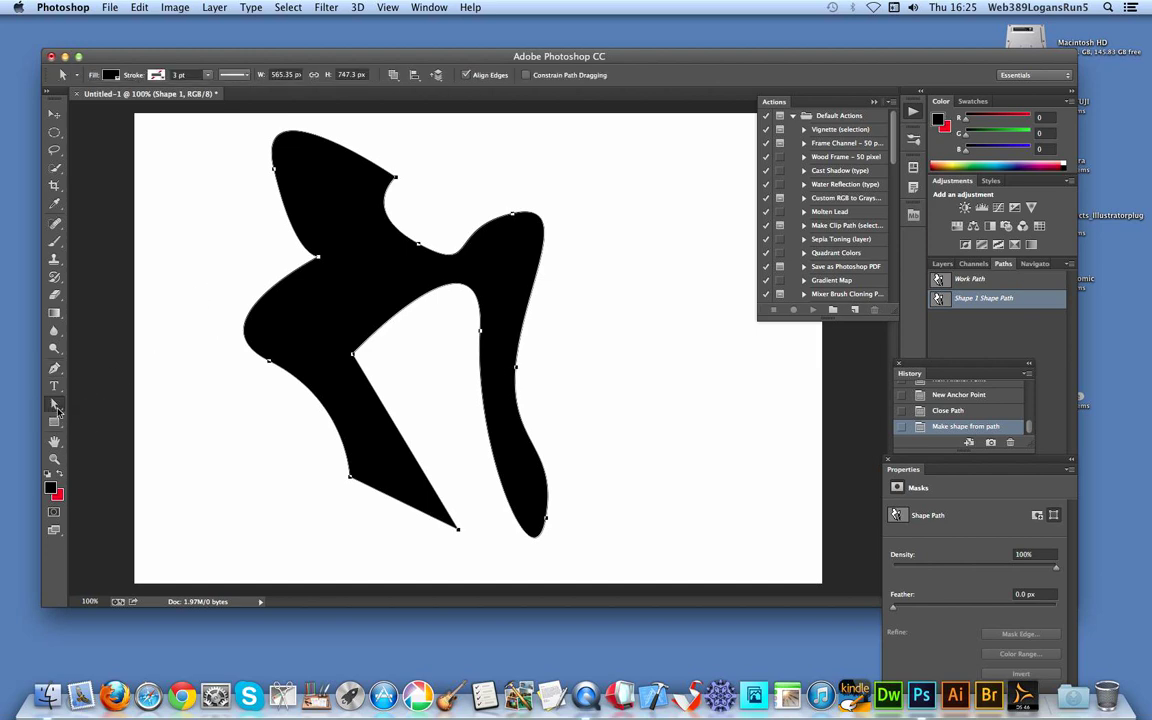
{"action": "left_click", "coordinate": [57, 410]}
{"action": "left_click", "coordinate": [116, 410]}
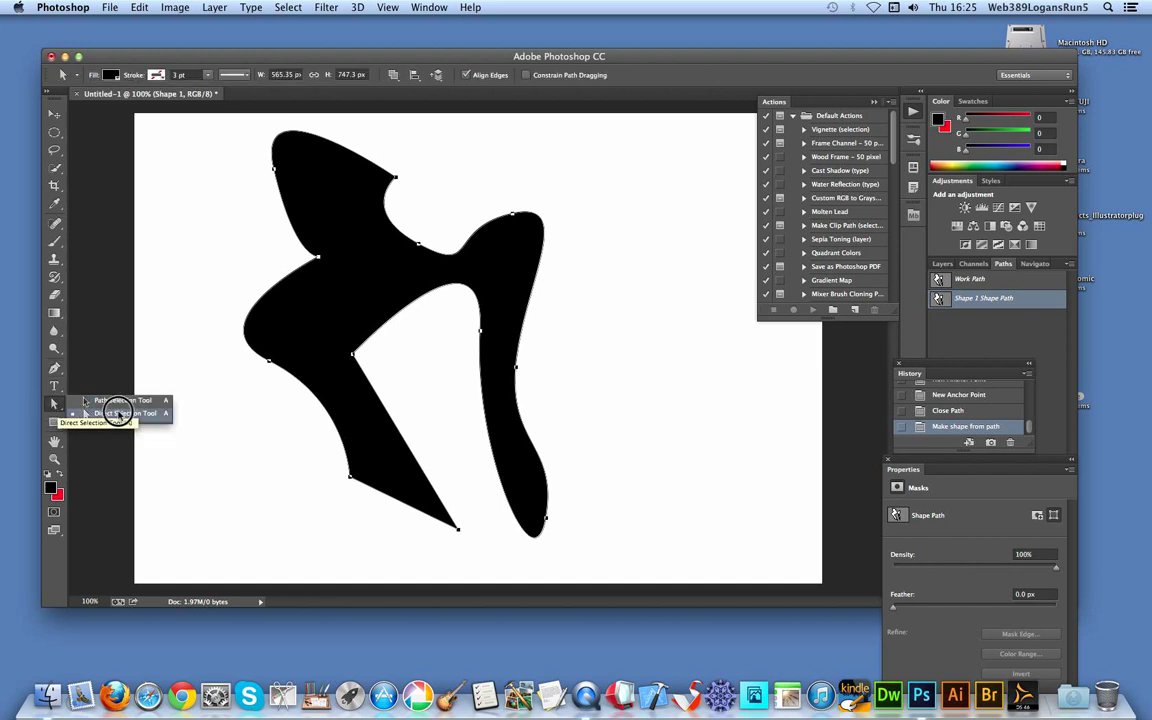
{"action": "left_click_drag", "start_coordinate": [266, 362], "coordinate": [205, 280]}
{"action": "left_click", "coordinate": [270, 365]}
{"action": "left_click_drag", "start_coordinate": [318, 256], "coordinate": [355, 298]}
{"action": "left_click_drag", "start_coordinate": [375, 219], "coordinate": [305, 195]}
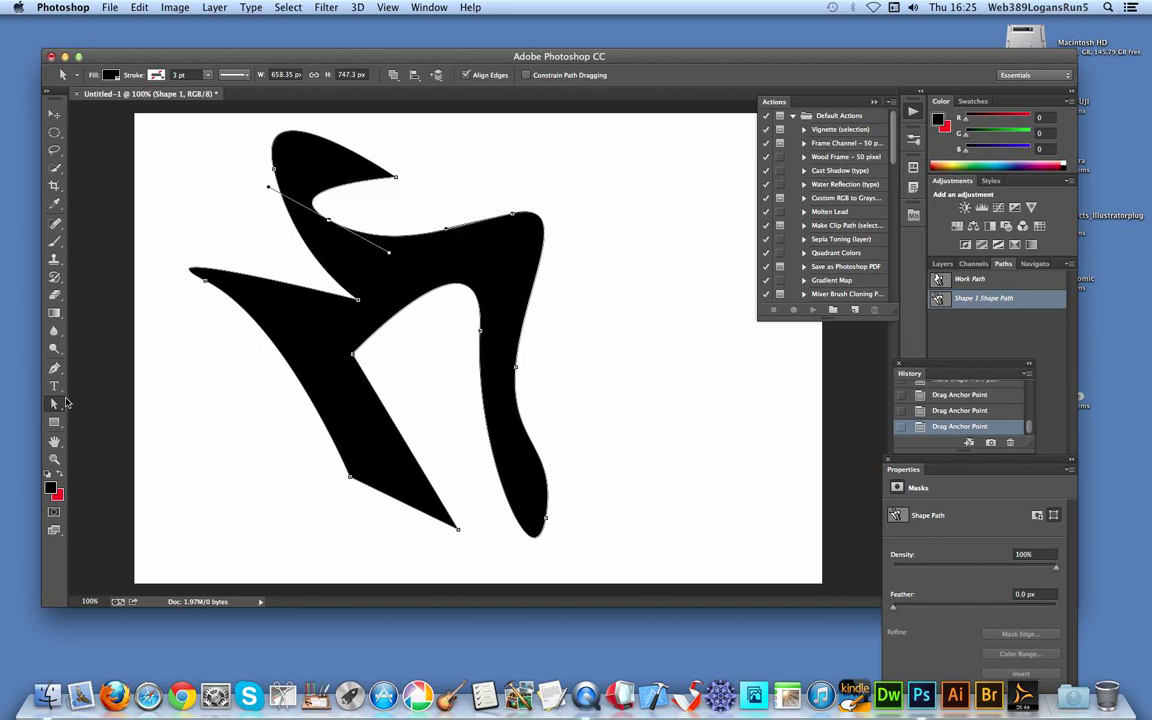
Add anchor points along the figure's left edge and pull one outward with its handle to form a pointed spur
{"action": "left_click", "coordinate": [72, 368]}
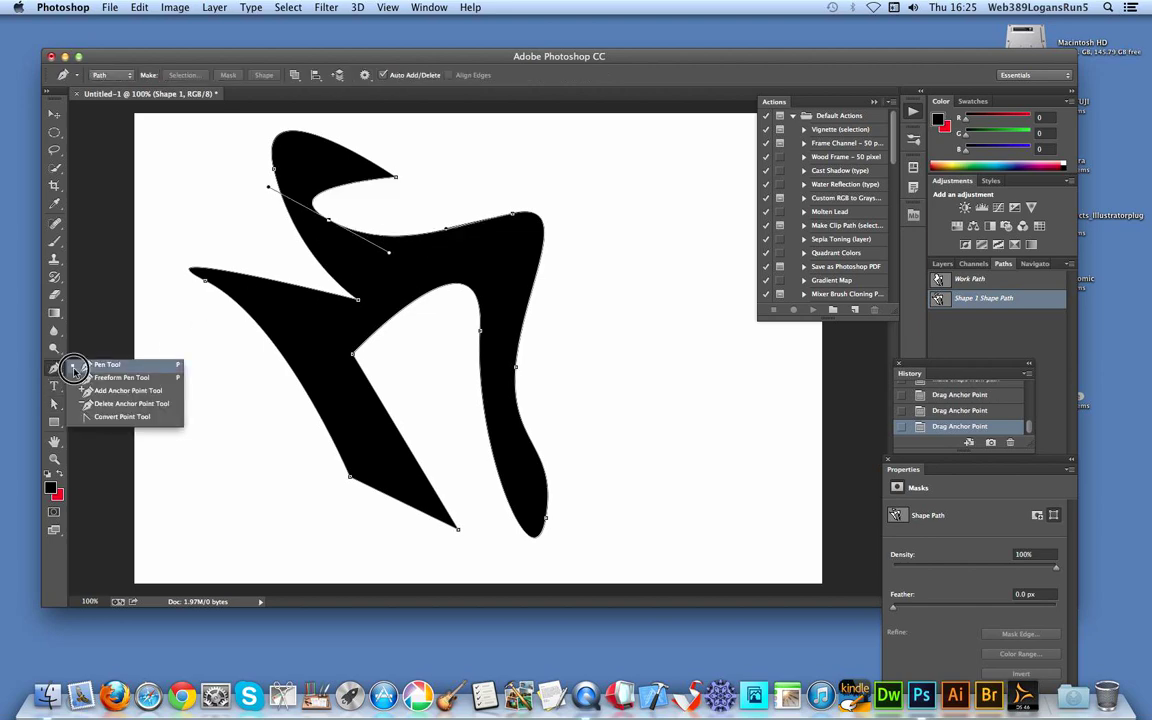
{"action": "left_click", "coordinate": [112, 390]}
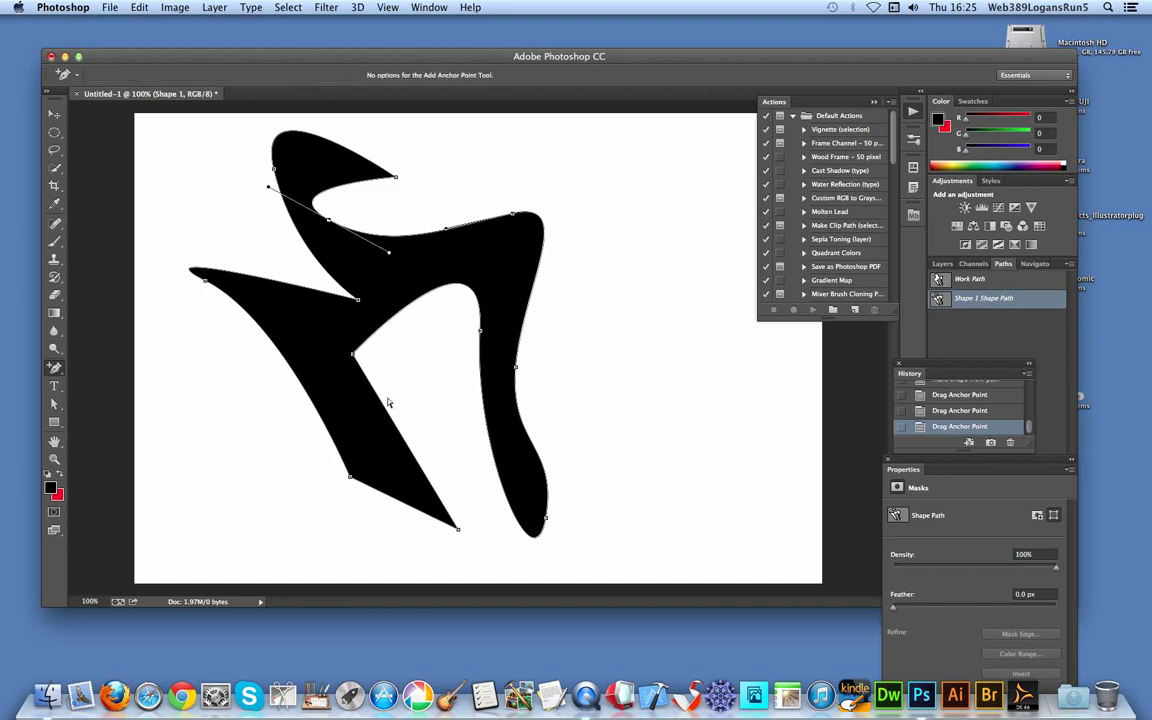
{"action": "left_click", "coordinate": [272, 342]}
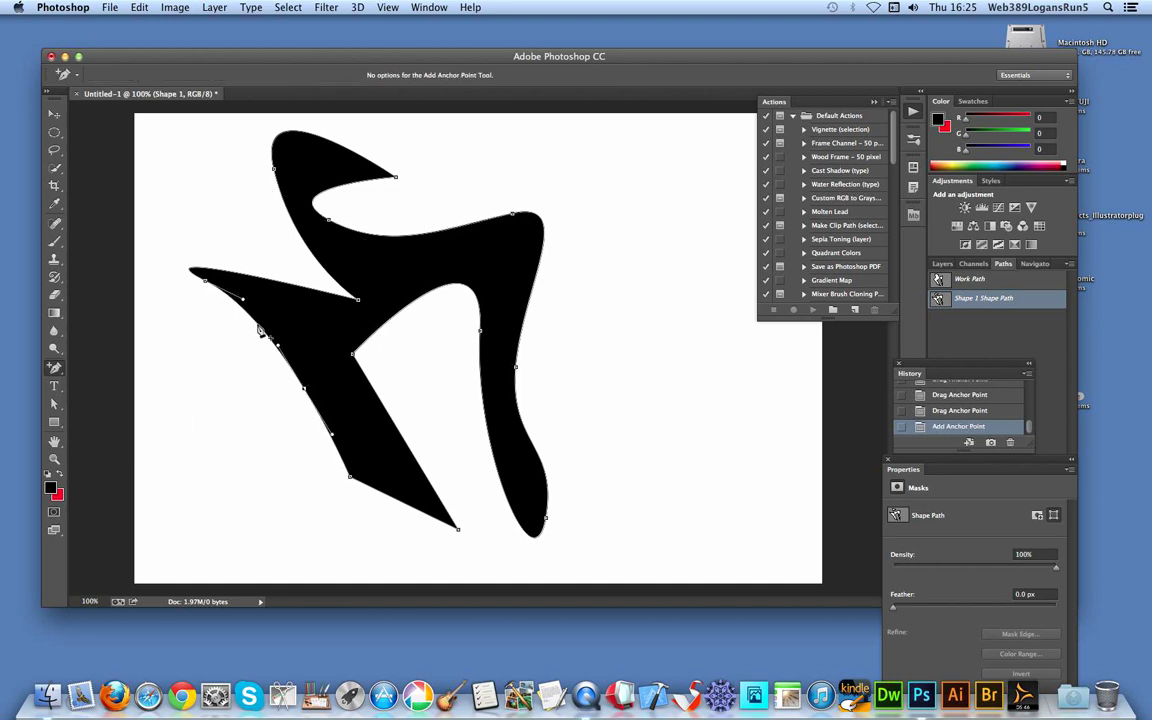
{"action": "left_click_drag", "start_coordinate": [242, 306], "coordinate": [366, 256]}
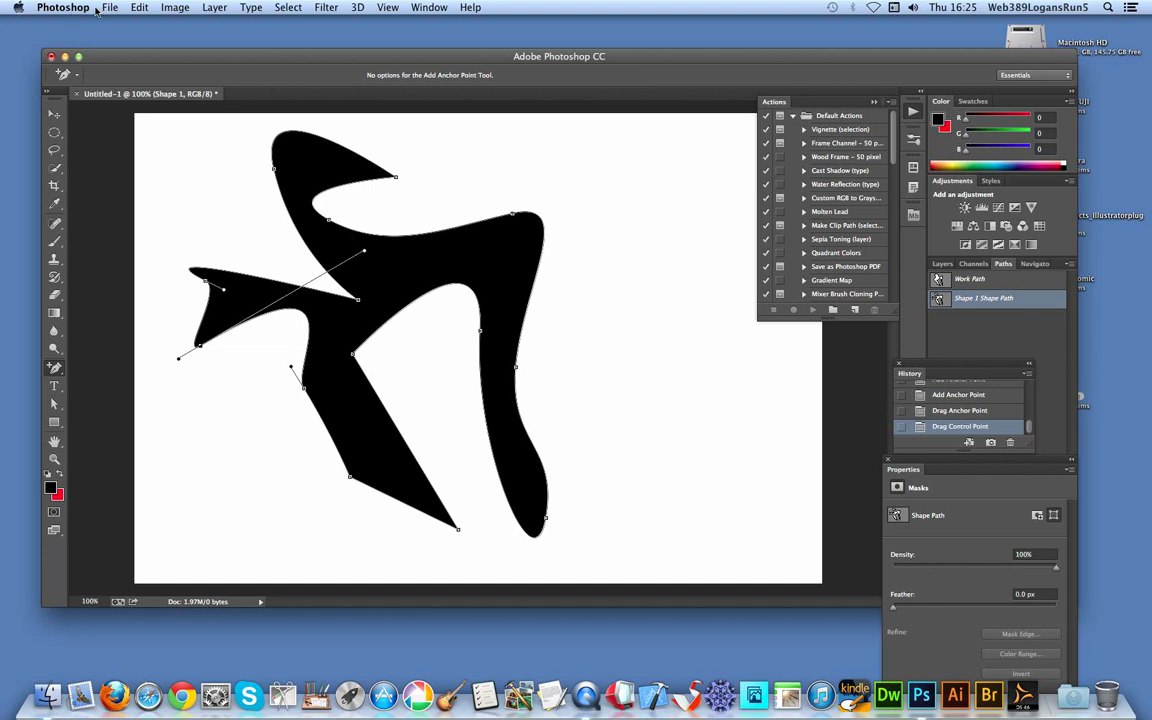
Define the reshaped figure as another custom shape, keeping the suggested name
{"action": "left_click", "coordinate": [139, 7]}
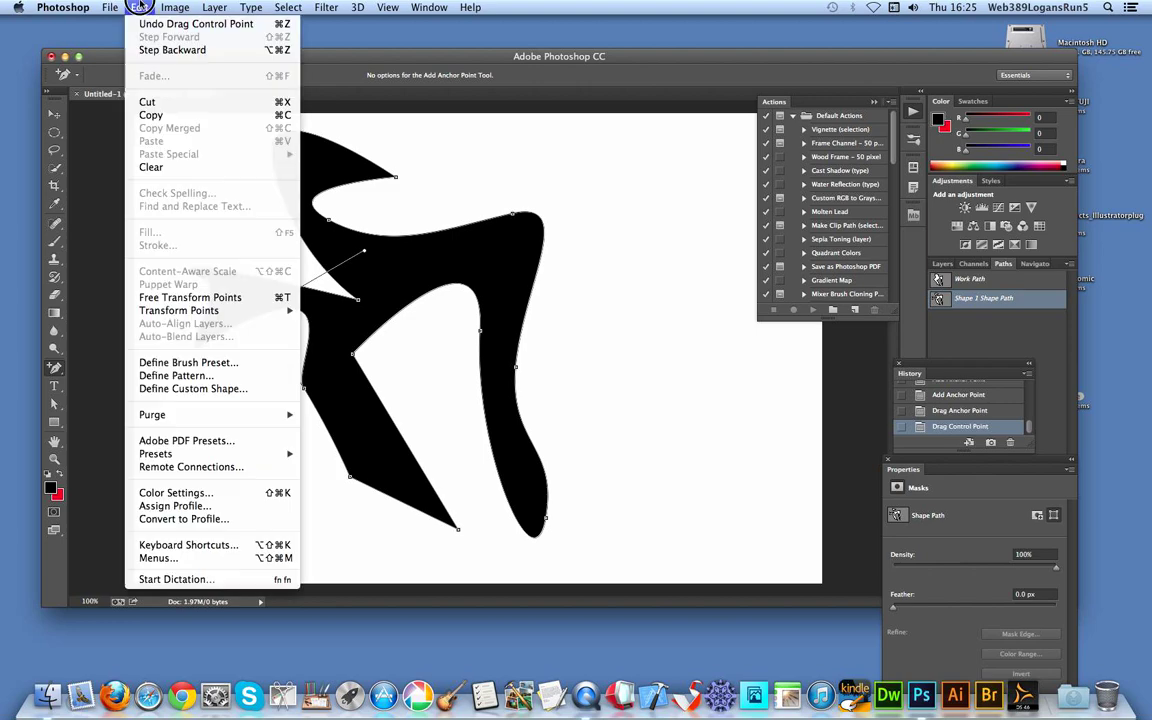
{"action": "left_click", "coordinate": [212, 390]}
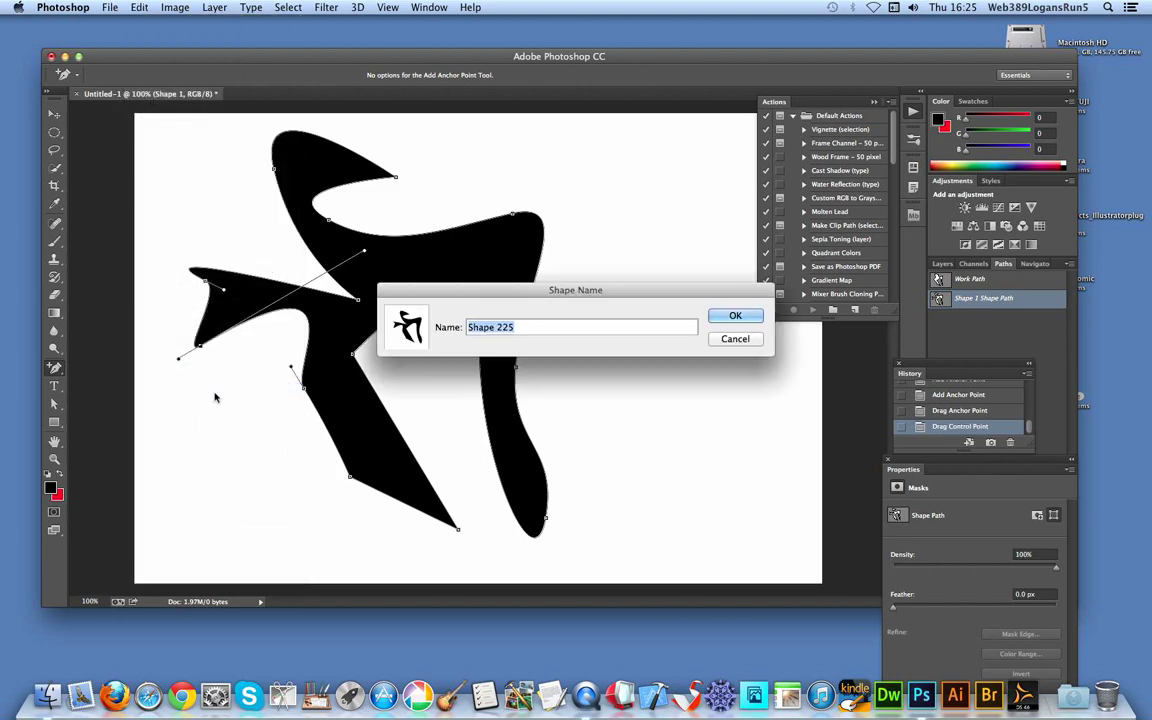
{"action": "left_click", "coordinate": [736, 316]}
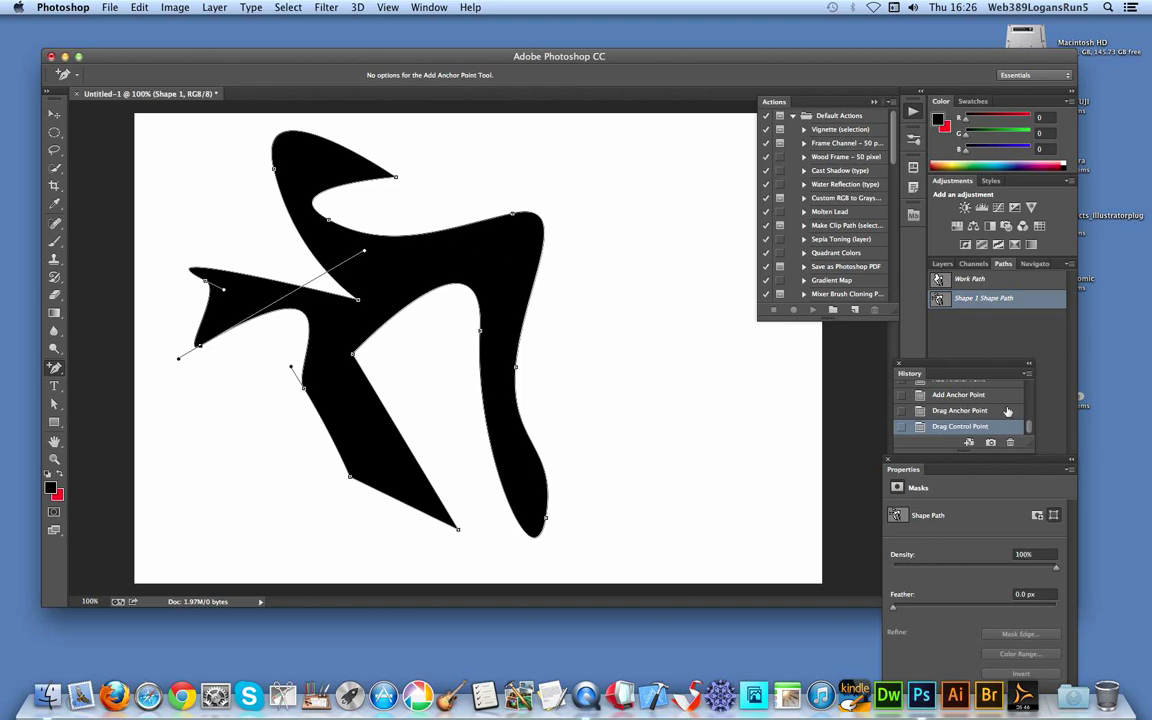
Revert the document to Snapshot 1 and draw a closed, many-lobed, finger-like path with the Freeform Pen tool
{"action": "left_click_drag", "start_coordinate": [1028, 424], "coordinate": [1028, 388]}
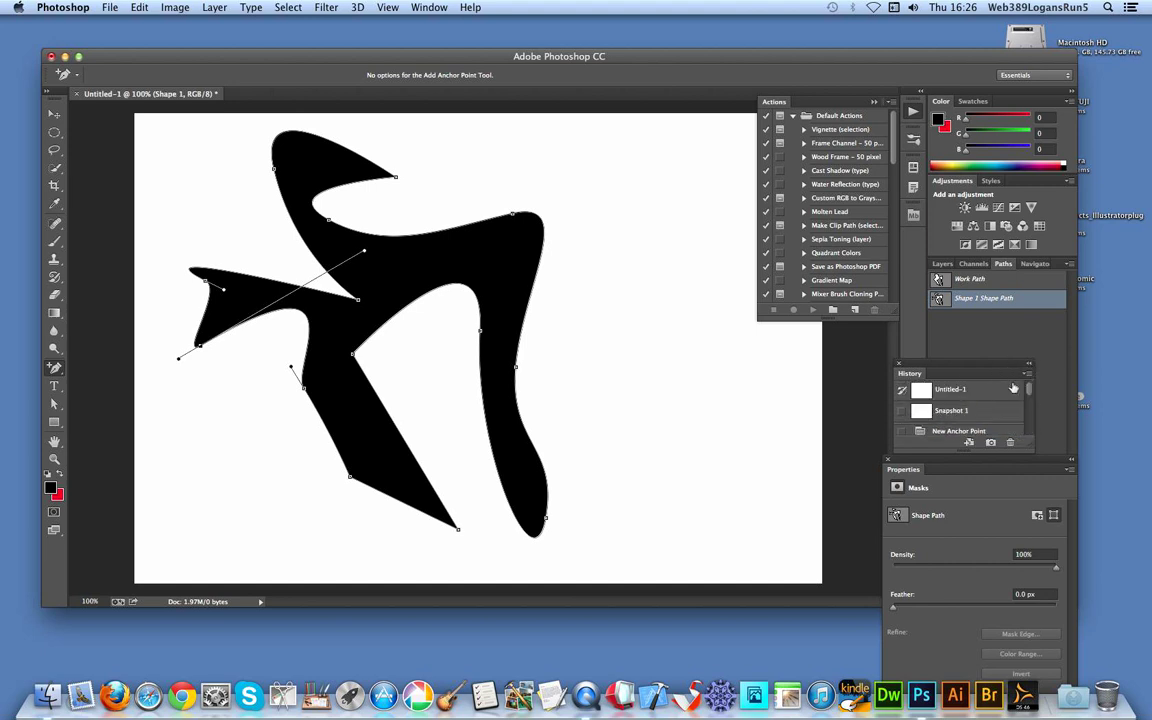
{"action": "left_click", "coordinate": [964, 406]}
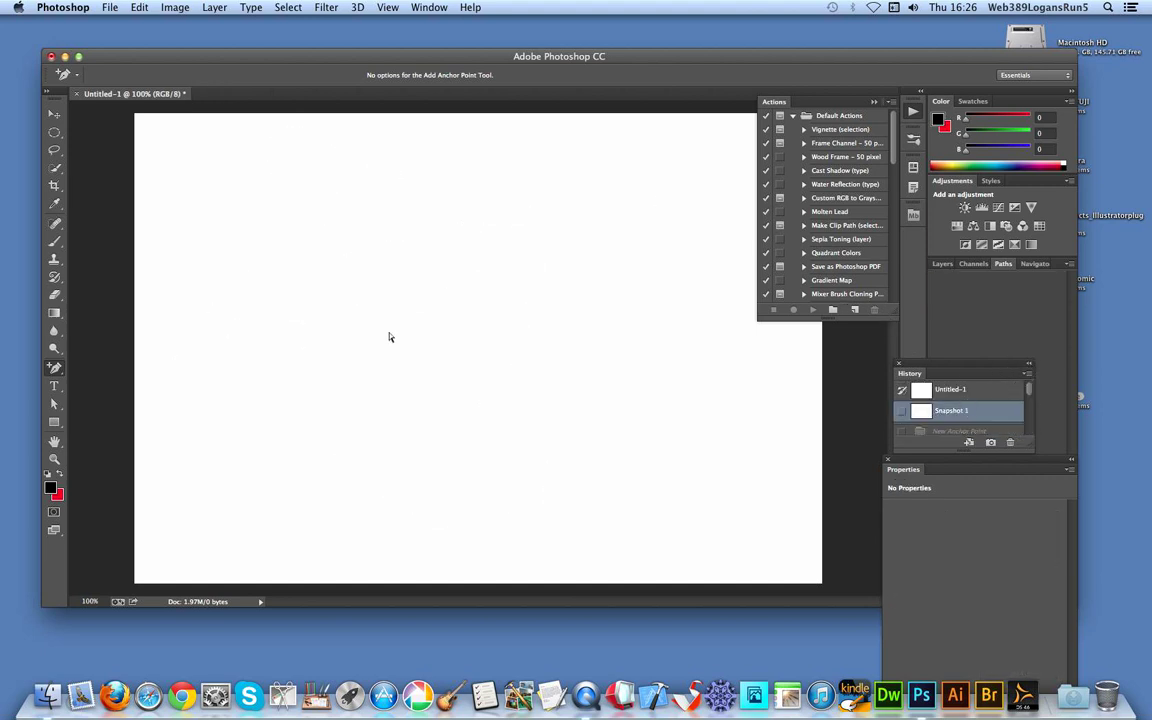
{"action": "left_click_drag", "start_coordinate": [54, 367], "coordinate": [105, 379]}
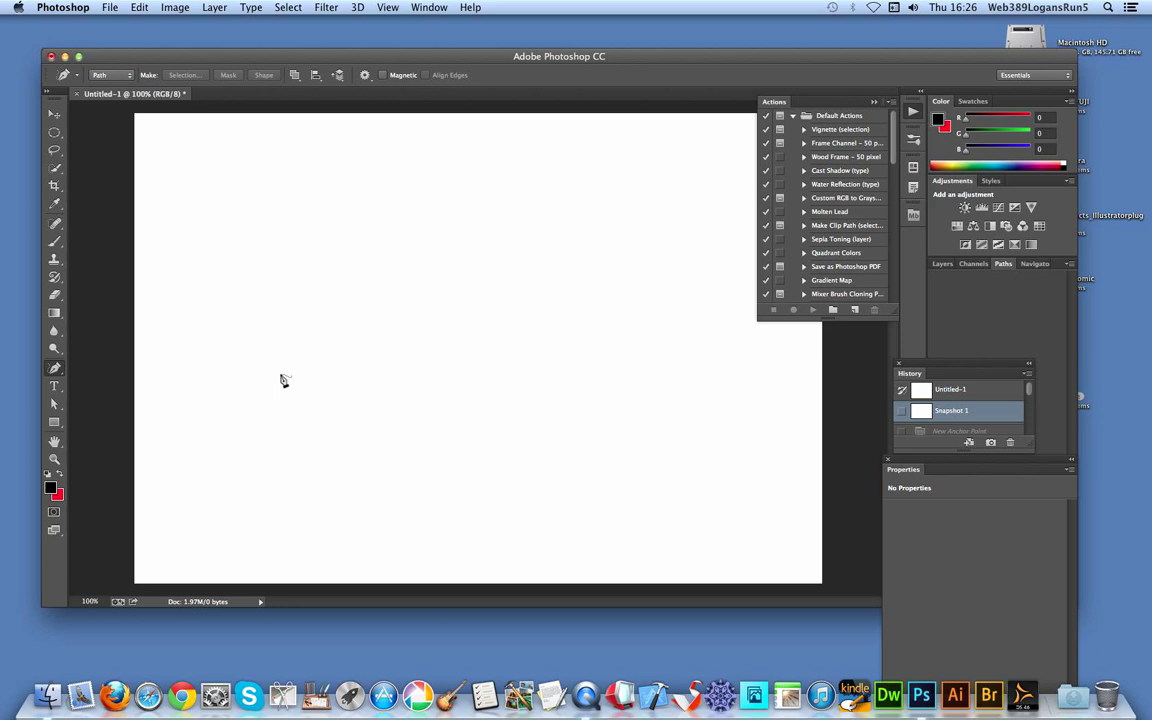
{"action": "mouse_move", "coordinate": [301, 376]}
{"action": "left_mouse_down"}
{"action": "mouse_move", "coordinate": [323, 324]}
{"action": "mouse_move", "coordinate": [339, 341]}
{"action": "mouse_move", "coordinate": [383, 345]}
{"action": "mouse_move", "coordinate": [380, 273]}
{"action": "mouse_move", "coordinate": [410, 271]}
{"action": "mouse_move", "coordinate": [436, 360]}
{"action": "mouse_move", "coordinate": [467, 258]}
{"action": "mouse_move", "coordinate": [497, 307]}
{"action": "mouse_move", "coordinate": [509, 383]}
{"action": "mouse_move", "coordinate": [561, 321]}
{"action": "mouse_move", "coordinate": [631, 304]}
{"action": "mouse_move", "coordinate": [596, 376]}
{"action": "mouse_move", "coordinate": [550, 414]}
{"action": "mouse_move", "coordinate": [662, 489]}
{"action": "mouse_move", "coordinate": [584, 506]}
{"action": "mouse_move", "coordinate": [530, 466]}
{"action": "mouse_move", "coordinate": [492, 457]}
{"action": "mouse_move", "coordinate": [463, 512]}
{"action": "mouse_move", "coordinate": [420, 470]}
{"action": "mouse_move", "coordinate": [511, 413]}
{"action": "mouse_move", "coordinate": [330, 445]}
{"action": "mouse_move", "coordinate": [418, 405]}
{"action": "mouse_move", "coordinate": [409, 394]}
{"action": "mouse_move", "coordinate": [273, 434]}
{"action": "mouse_move", "coordinate": [270, 419]}
{"action": "mouse_move", "coordinate": [304, 381]}
{"action": "left_mouse_up"}
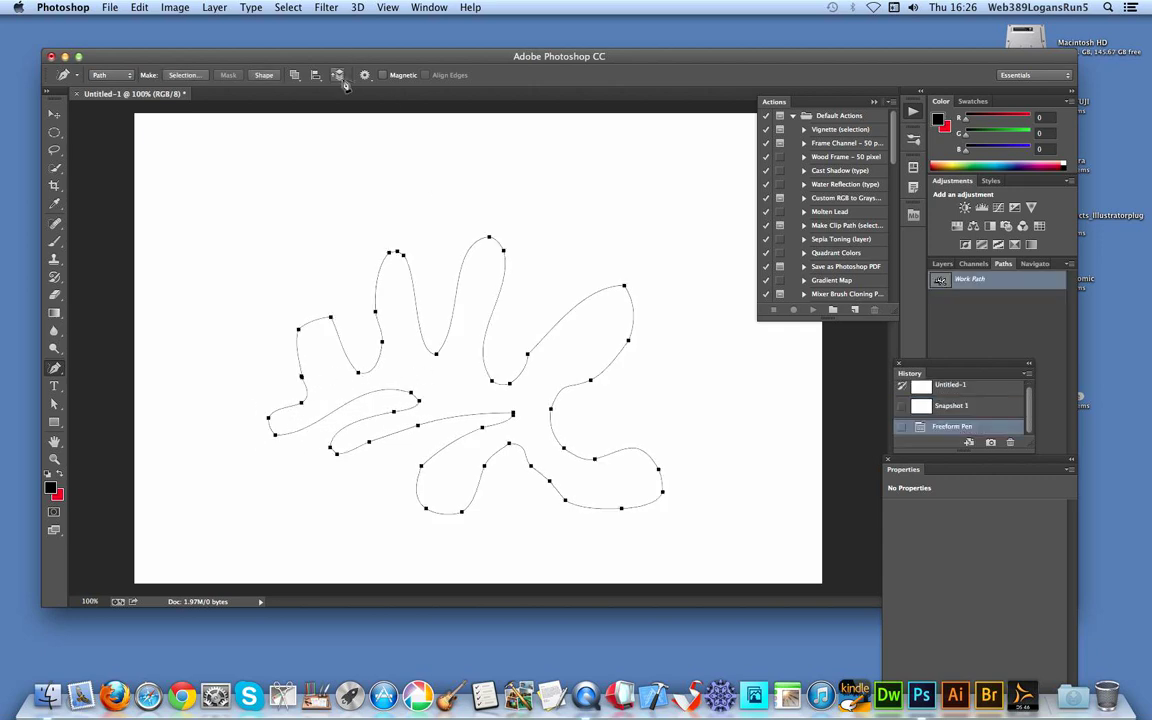
Turn the many-lobed freeform path into a shape layer and save it as a custom shape under the suggested name
{"action": "left_click", "coordinate": [266, 79]}
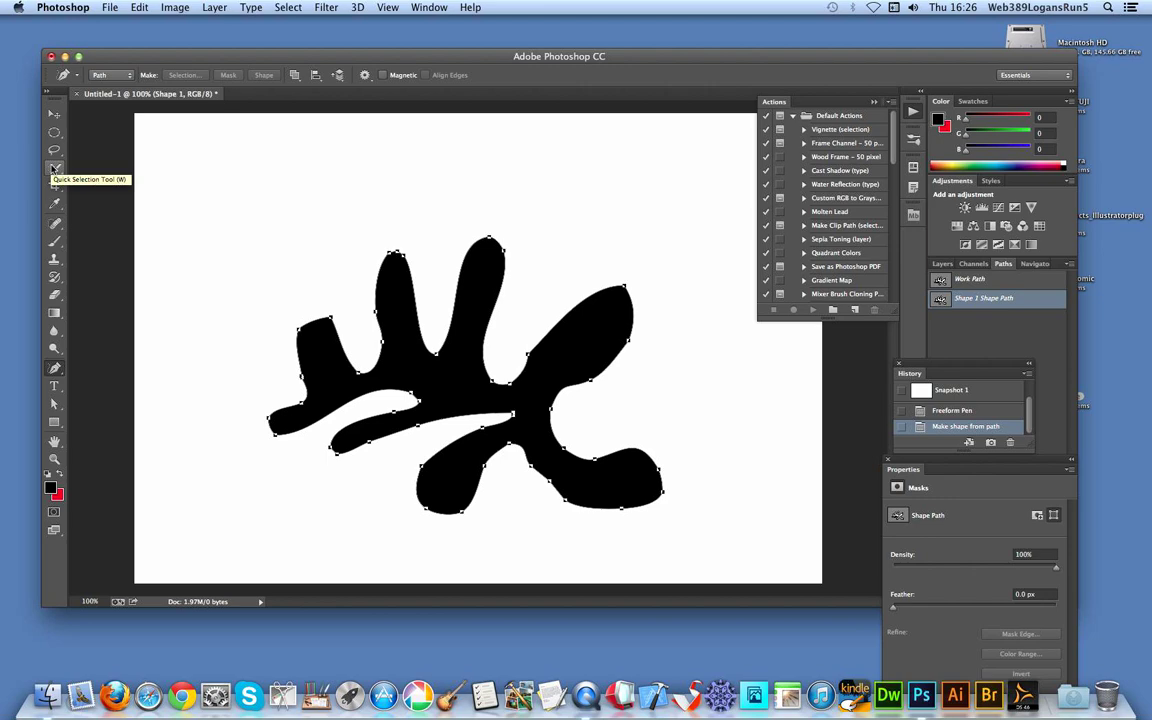
{"action": "left_click", "coordinate": [139, 7]}
{"action": "left_click", "coordinate": [193, 388]}
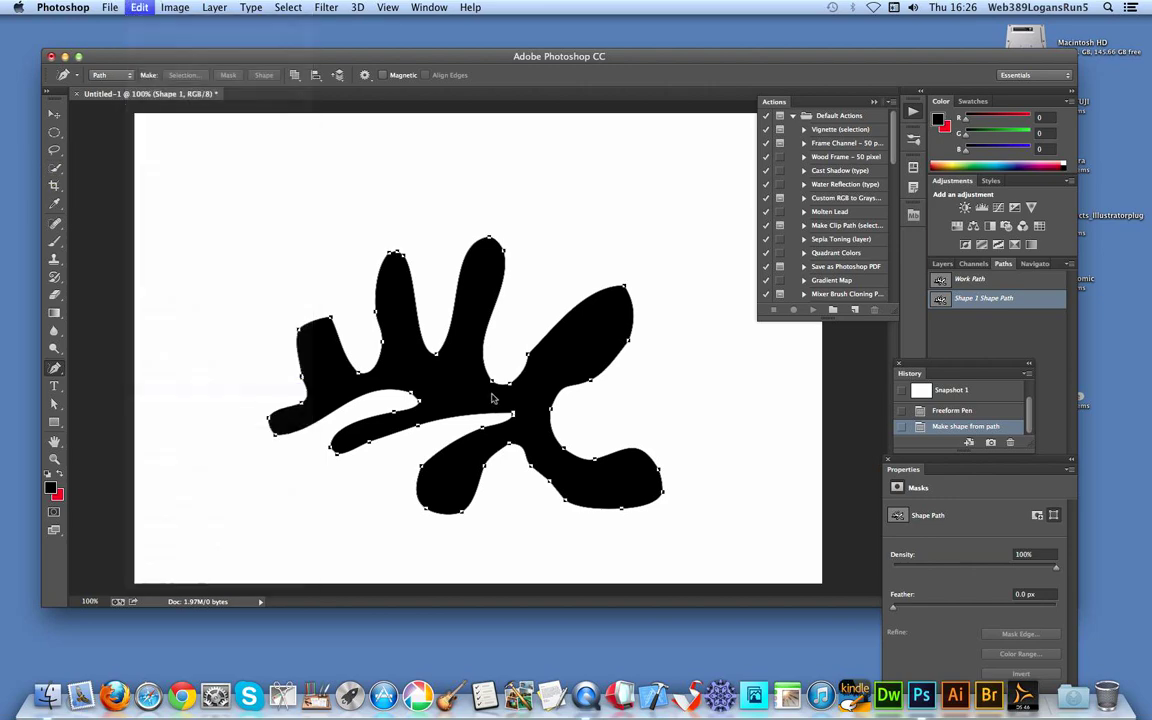
{"action": "left_click", "coordinate": [717, 318]}
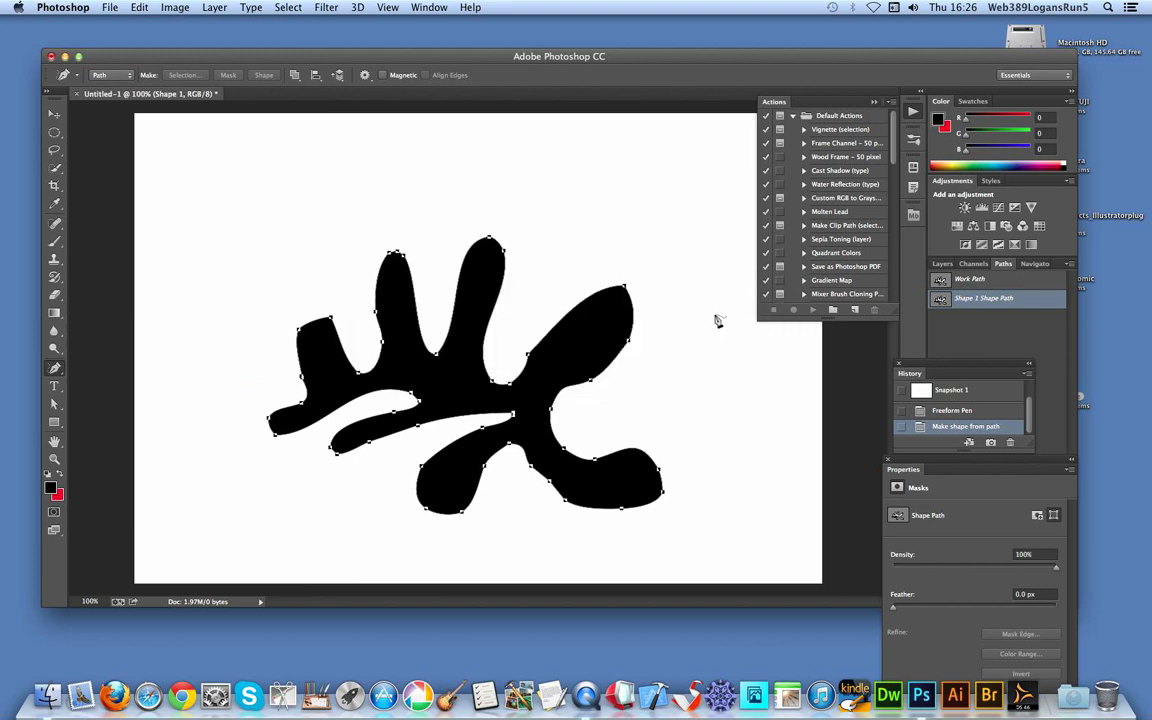
Return to Snapshot 1, draw a smaller closed blob with the Freeform Pen tool and make it a shape layer
{"action": "left_click", "coordinate": [966, 393]}
{"action": "left_click", "coordinate": [966, 392]}
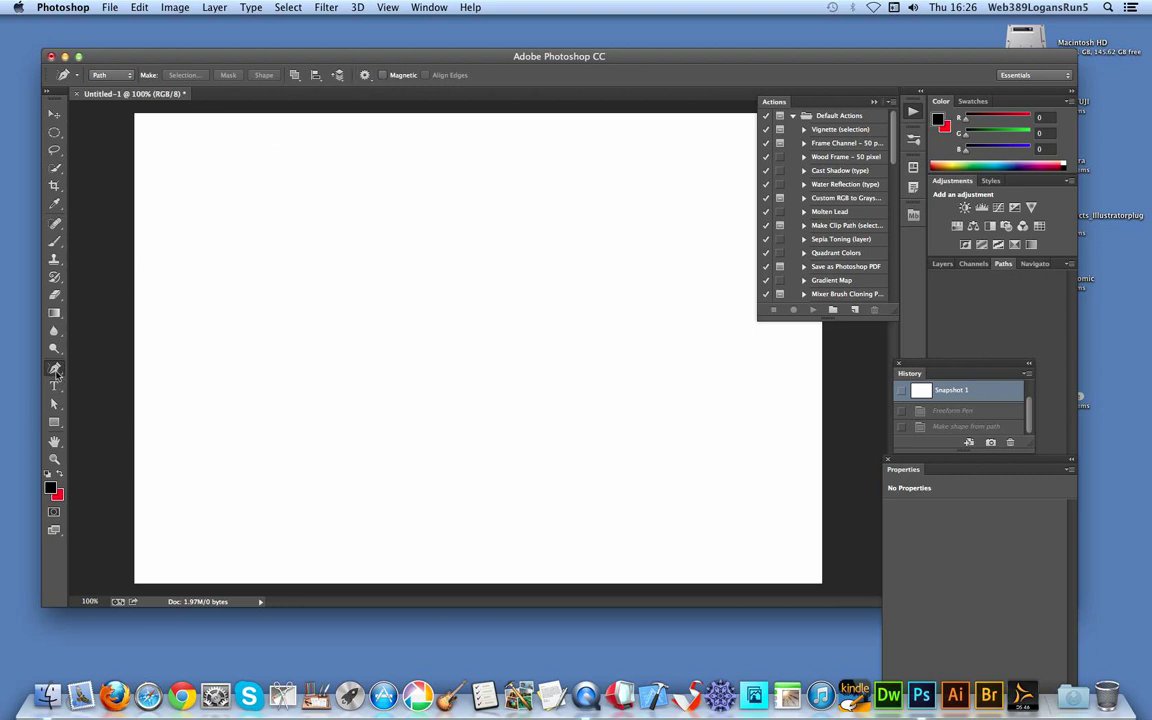
{"action": "mouse_move", "coordinate": [285, 305]}
{"action": "left_mouse_down"}
{"action": "mouse_move", "coordinate": [290, 366]}
{"action": "mouse_move", "coordinate": [358, 381]}
{"action": "mouse_move", "coordinate": [418, 454]}
{"action": "mouse_move", "coordinate": [468, 384]}
{"action": "mouse_move", "coordinate": [471, 351]}
{"action": "mouse_move", "coordinate": [433, 248]}
{"action": "mouse_move", "coordinate": [298, 271]}
{"action": "mouse_move", "coordinate": [288, 310]}
{"action": "left_mouse_up"}
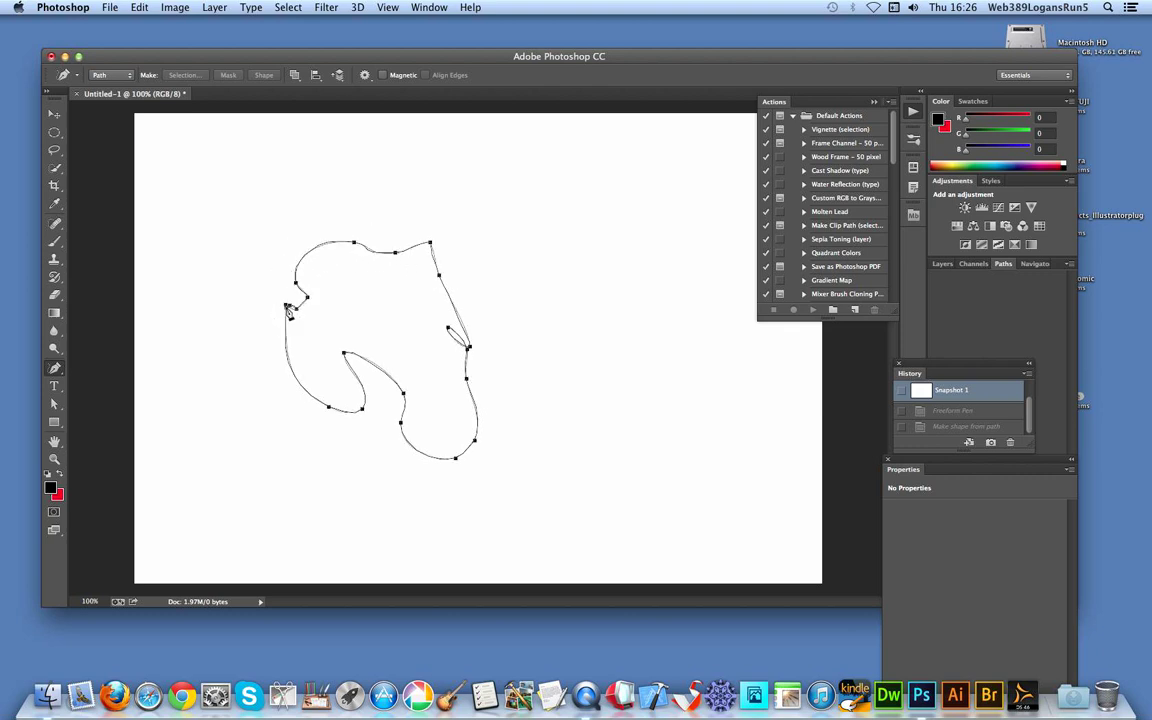
{"action": "left_click", "coordinate": [264, 75]}
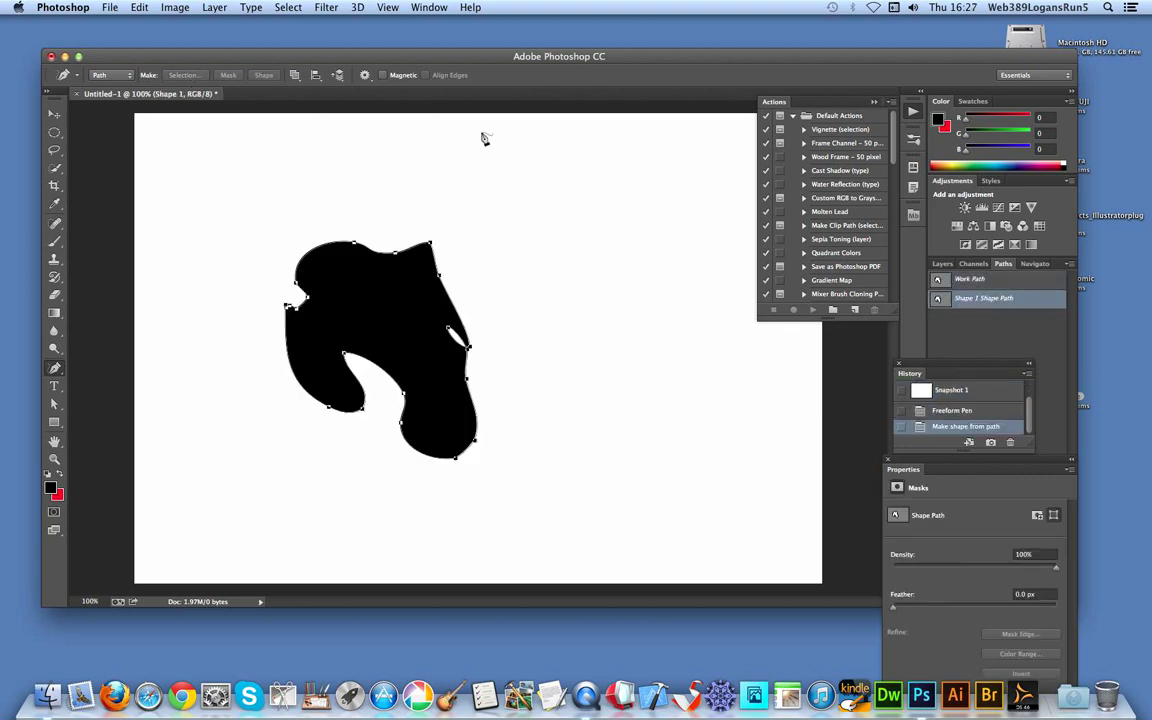
Enable the Freeform Pen's Magnetic option and trace a closed outline around the black blob
{"action": "left_click", "coordinate": [383, 76]}
{"action": "left_click", "coordinate": [276, 277]}
{"action": "mouse_move", "coordinate": [422, 242]}
{"action": "left_mouse_down"}
{"action": "mouse_move", "coordinate": [450, 238]}
{"action": "mouse_move", "coordinate": [505, 337]}
{"action": "mouse_move", "coordinate": [486, 480]}
{"action": "mouse_move", "coordinate": [406, 480]}
{"action": "mouse_move", "coordinate": [380, 455]}
{"action": "mouse_move", "coordinate": [388, 421]}
{"action": "mouse_move", "coordinate": [352, 378]}
{"action": "mouse_move", "coordinate": [335, 400]}
{"action": "mouse_move", "coordinate": [308, 400]}
{"action": "mouse_move", "coordinate": [290, 365]}
{"action": "mouse_move", "coordinate": [280, 283]}
{"action": "left_mouse_up"}
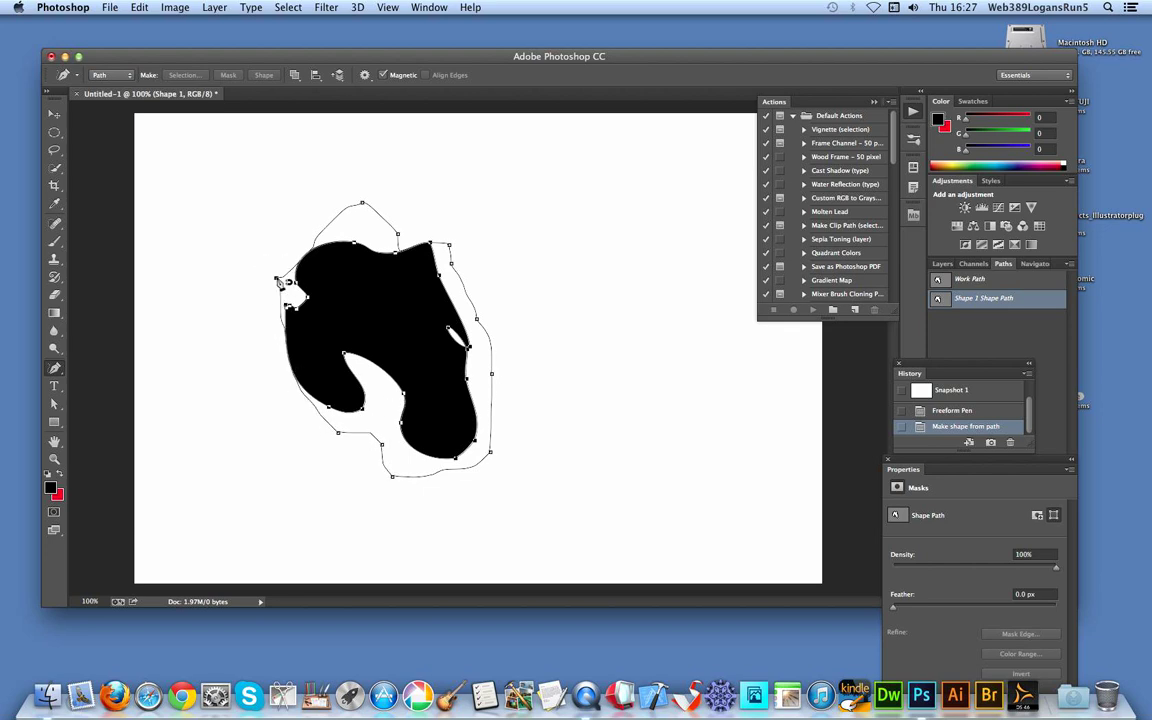
{"action": "left_click", "coordinate": [278, 279]}
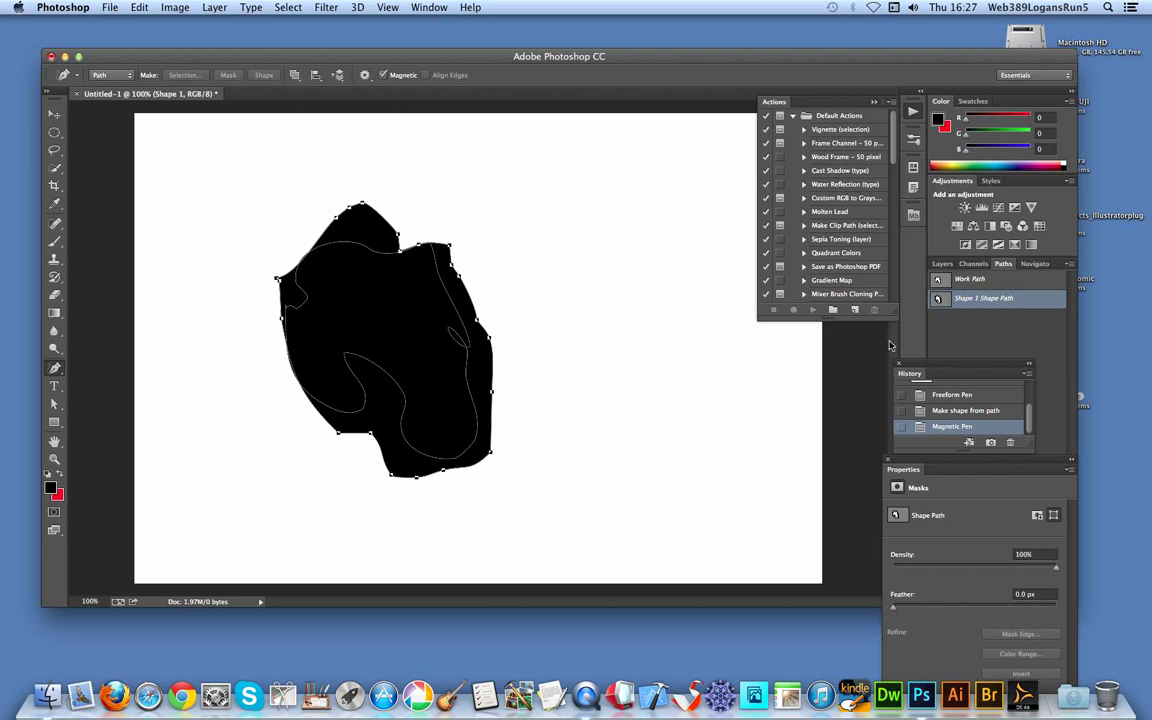
Restore the blank canvas from Snapshot 1 in the document history
{"action": "left_click_drag", "start_coordinate": [1030, 421], "coordinate": [1025, 384]}
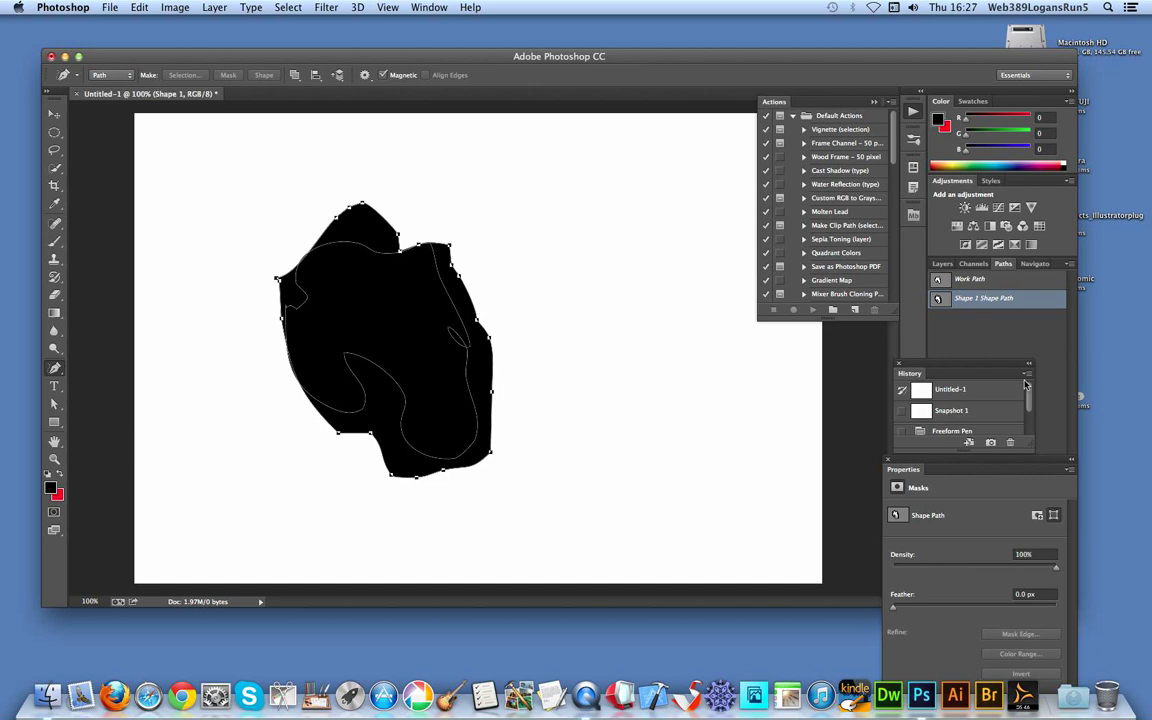
{"action": "left_click", "coordinate": [957, 410]}
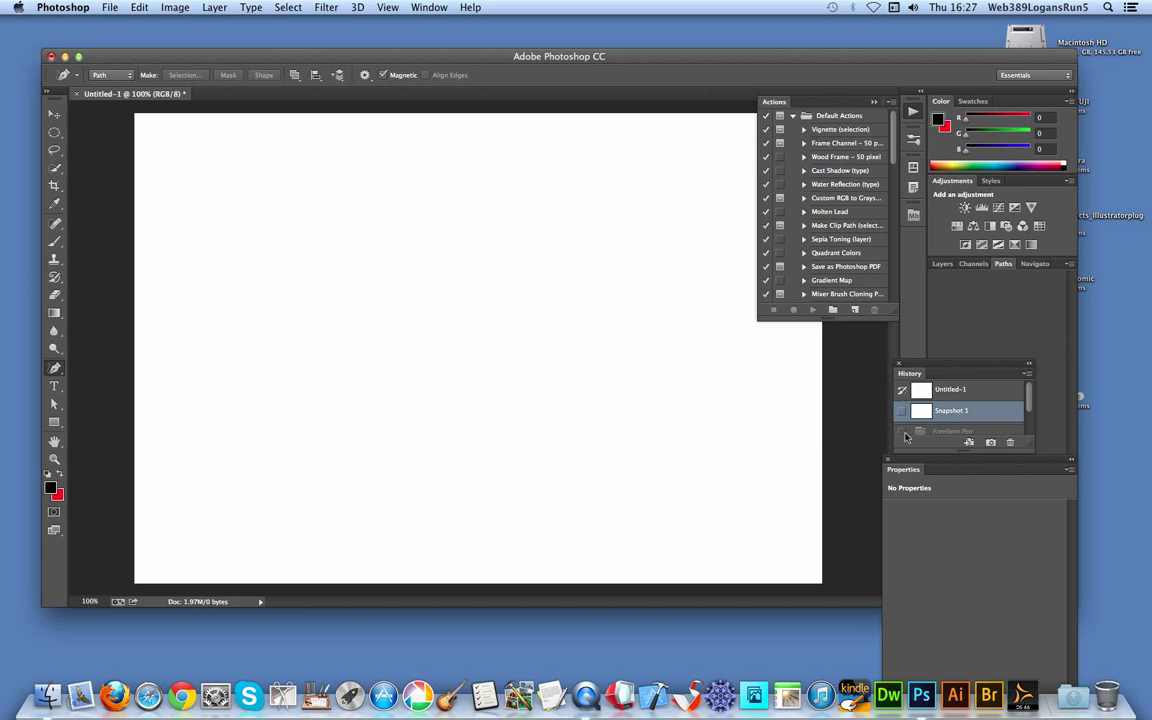
Draw a twelve-petal flower about 399 px wide and high with the Custom Shape tool, using a preset from the shape library
{"action": "left_click_drag", "start_coordinate": [58, 428], "coordinate": [100, 494]}
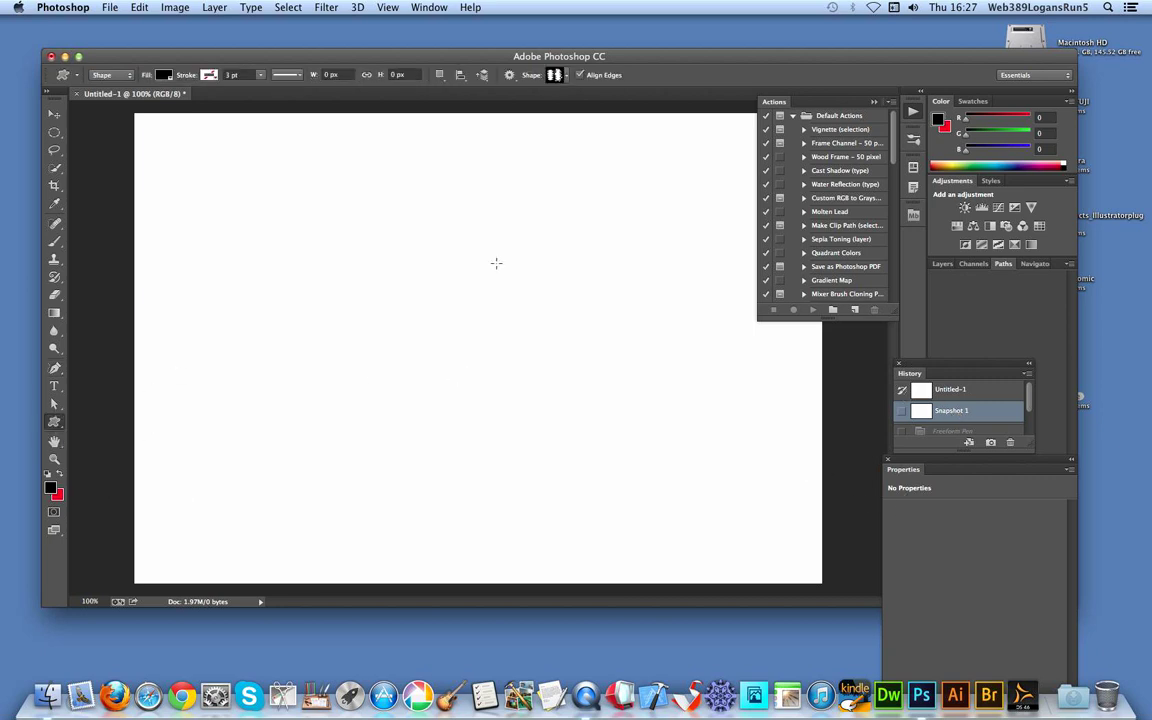
{"action": "left_click", "coordinate": [565, 77]}
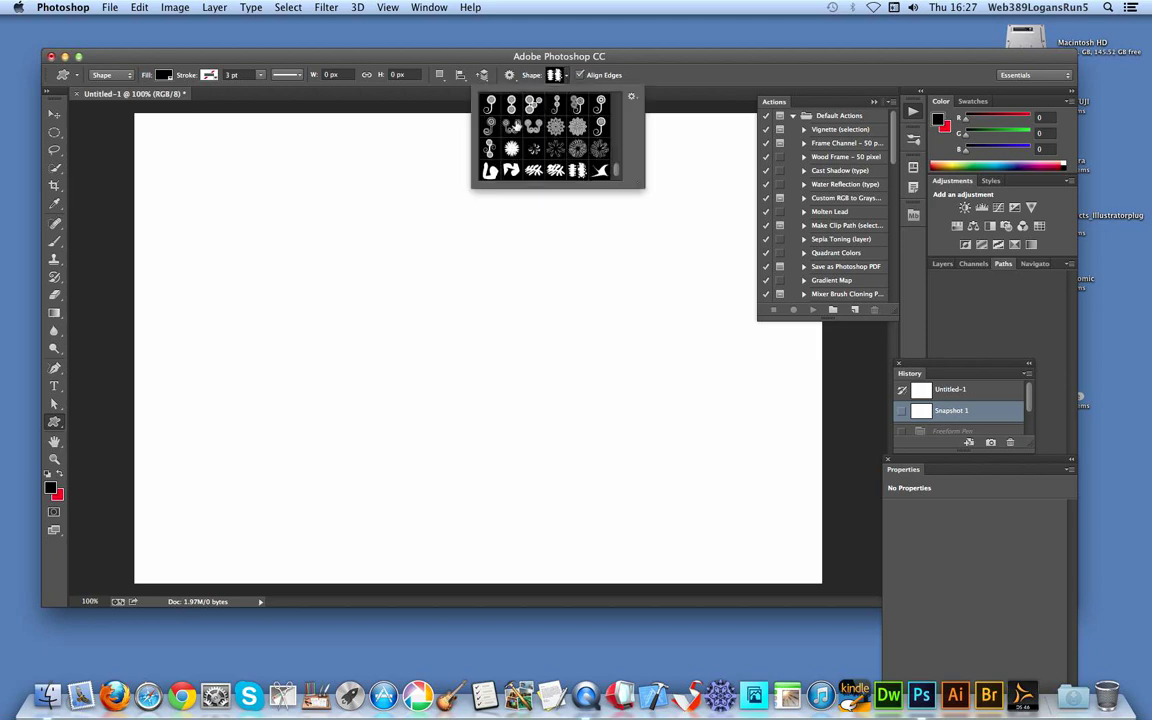
{"action": "scroll", "coordinate": [516, 125], "scroll_direction": "up", "scroll_amount": 10}
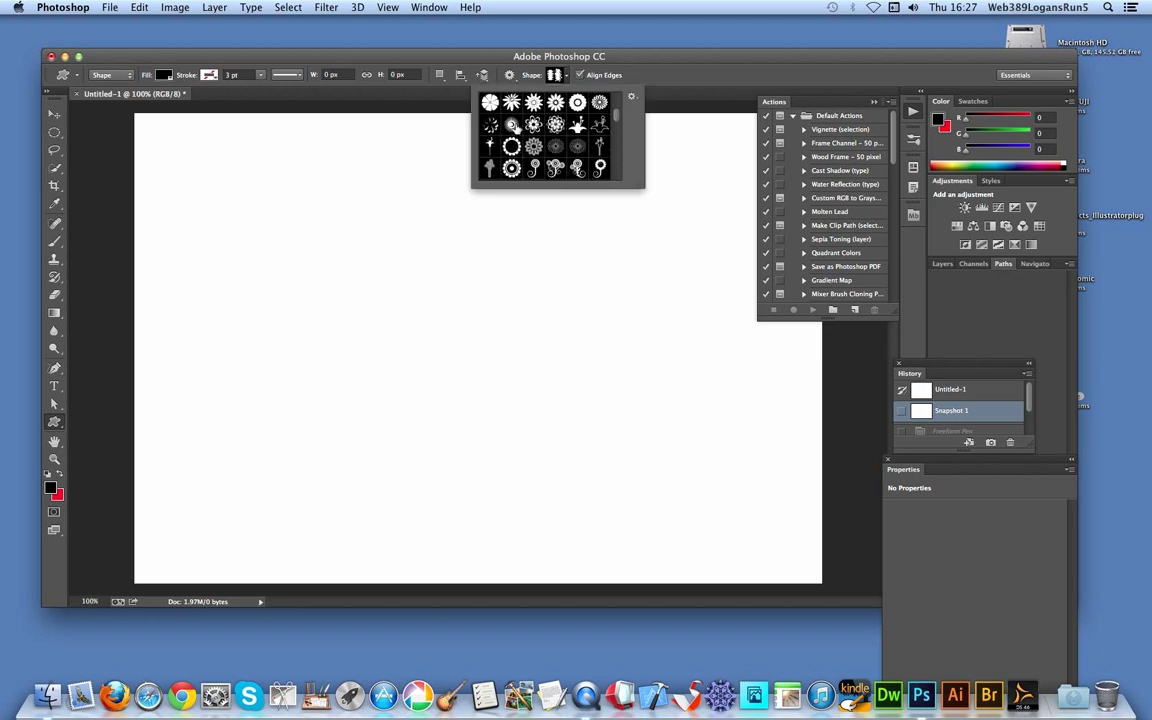
{"action": "left_click", "coordinate": [503, 126]}
{"action": "left_click", "coordinate": [324, 192]}
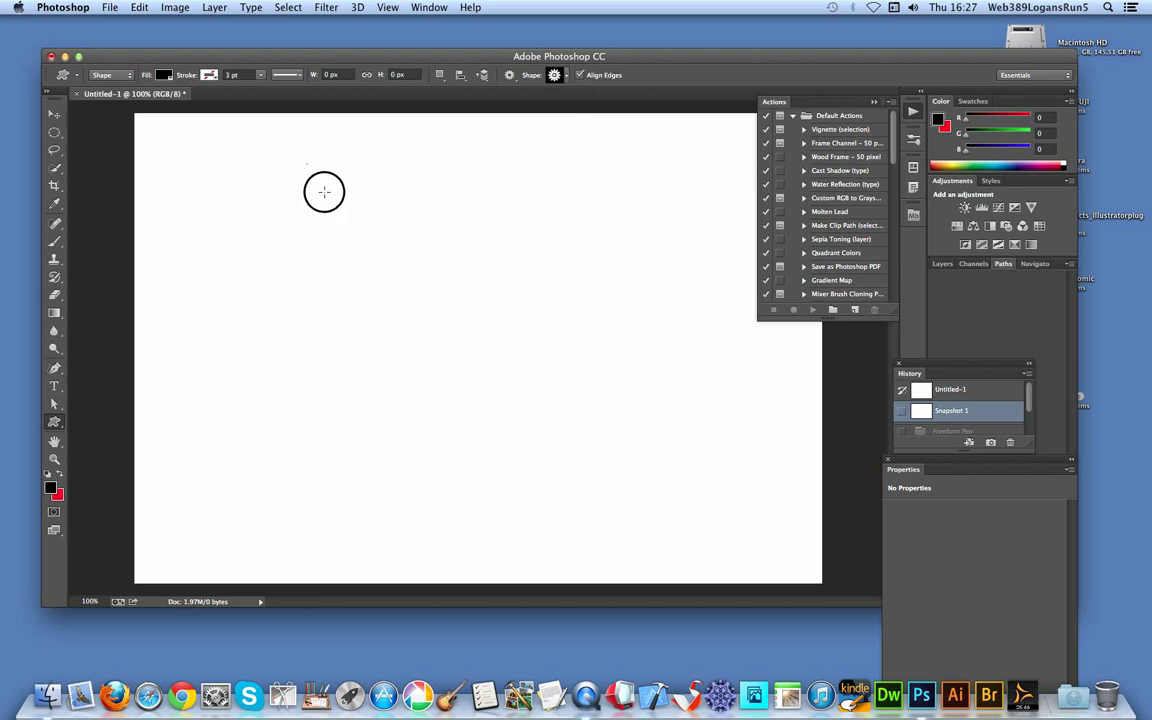
{"action": "left_click_drag", "start_coordinate": [307, 163], "coordinate": [581, 437]}
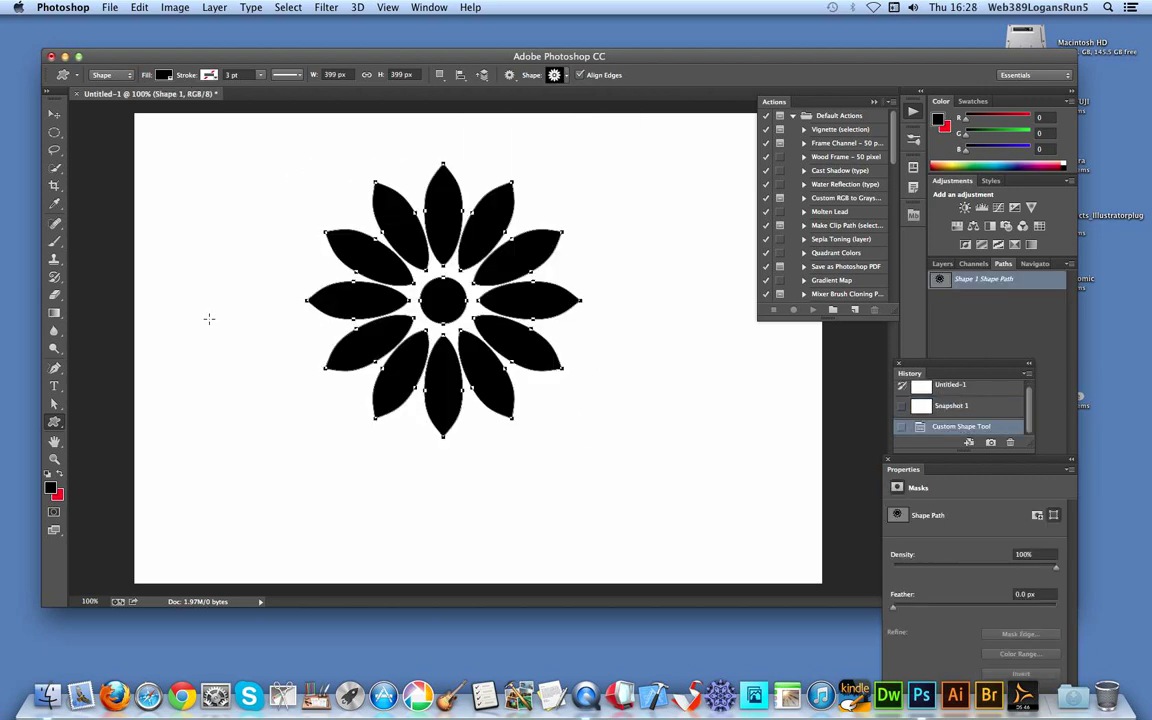
Reshape the flower's left and lower-left petals by pulling their anchor points outward and converting one petal anchor into a curve
{"action": "left_click", "coordinate": [54, 403]}
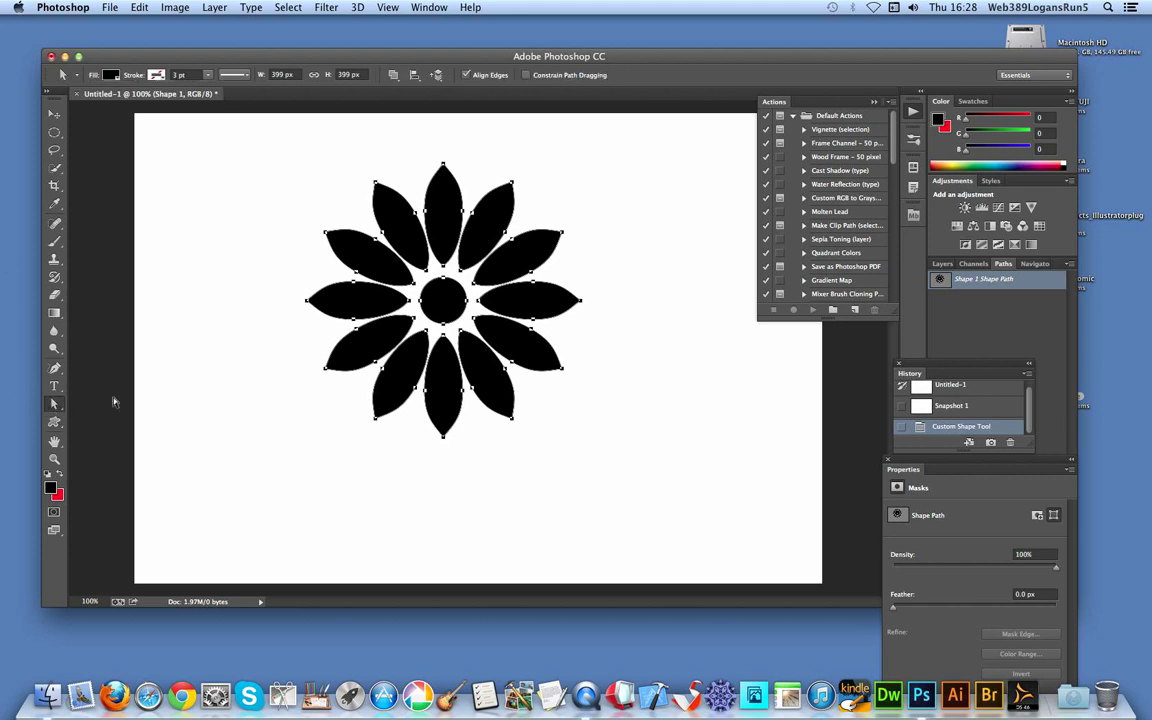
{"action": "left_click", "coordinate": [347, 322]}
{"action": "left_click", "coordinate": [337, 333]}
{"action": "left_click_drag", "start_coordinate": [337, 333], "coordinate": [240, 448]}
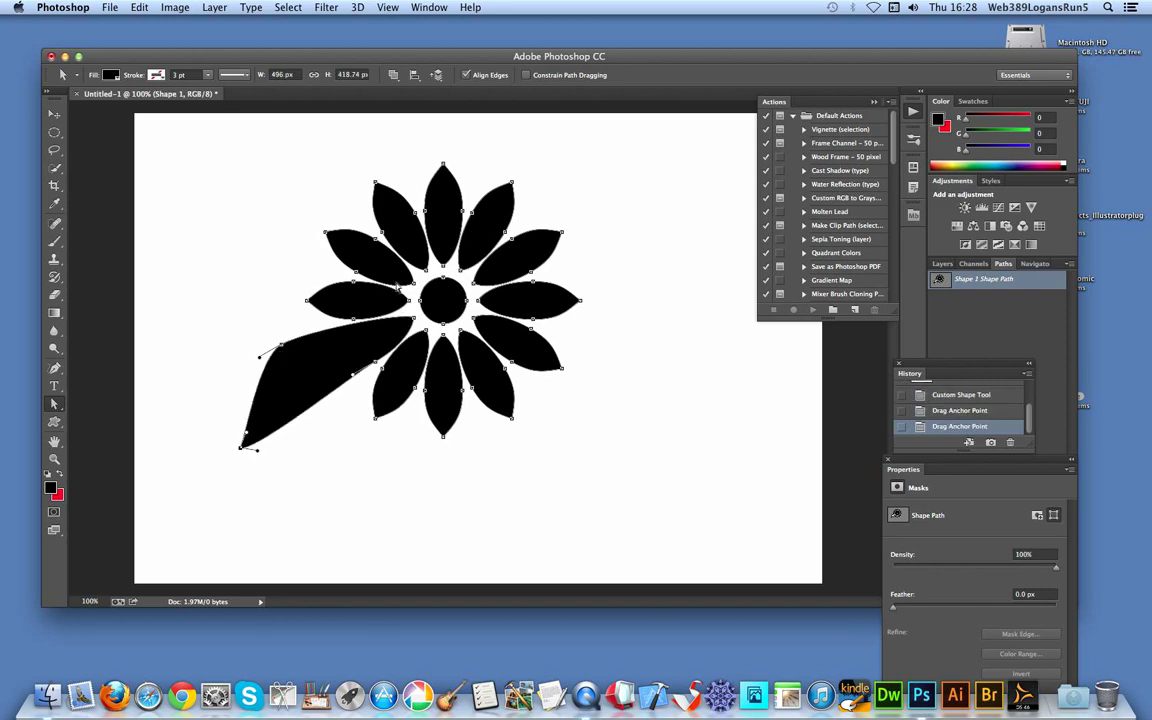
{"action": "left_click_drag", "start_coordinate": [303, 324], "coordinate": [226, 327]}
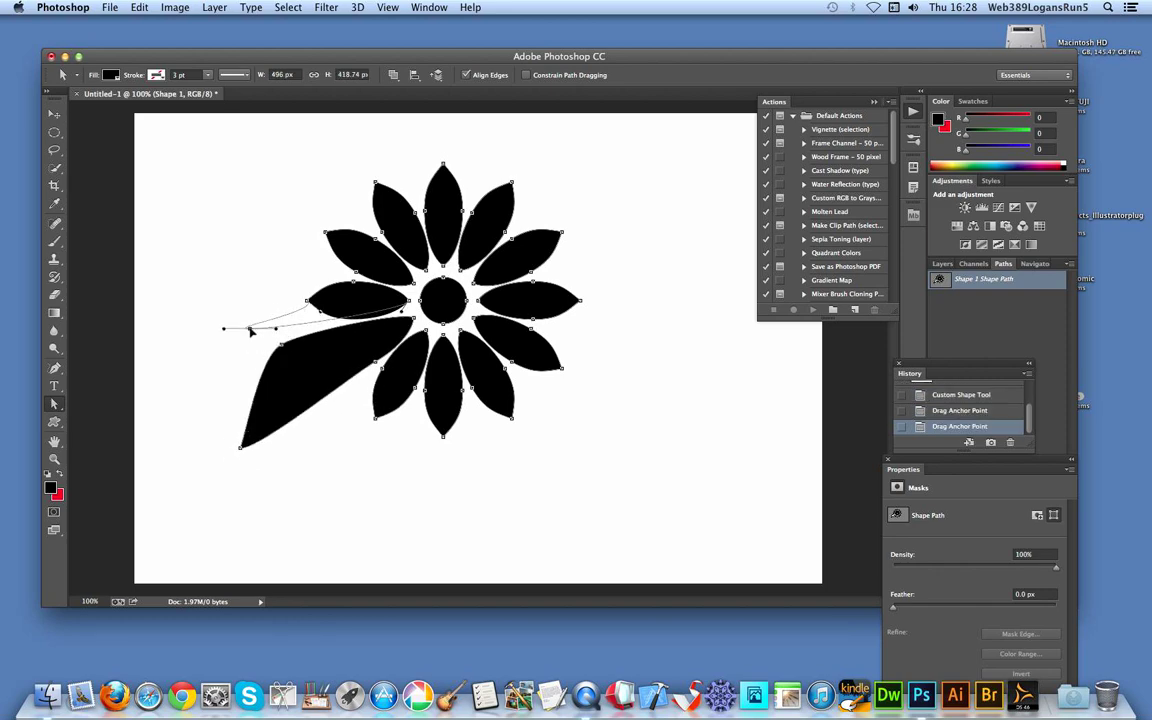
{"action": "left_click", "coordinate": [293, 291]}
{"action": "left_click_drag", "start_coordinate": [293, 291], "coordinate": [270, 262]}
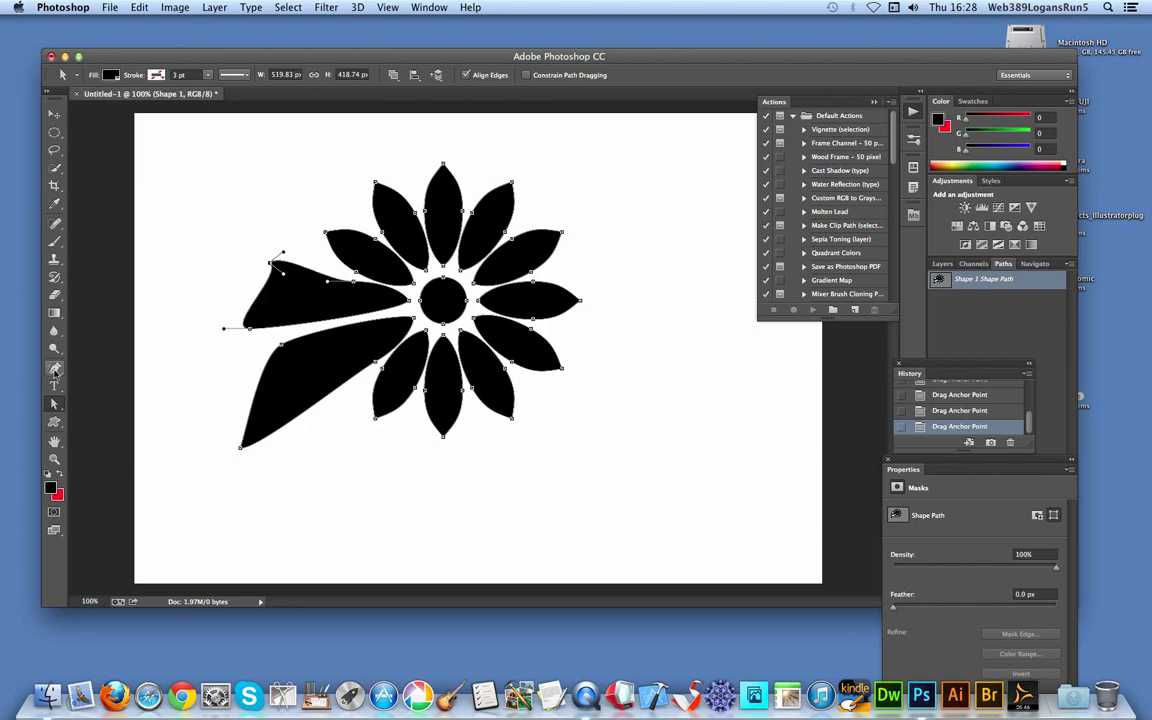
{"action": "left_click_drag", "start_coordinate": [54, 367], "coordinate": [110, 417]}
{"action": "left_click_drag", "start_coordinate": [353, 281], "coordinate": [300, 217]}
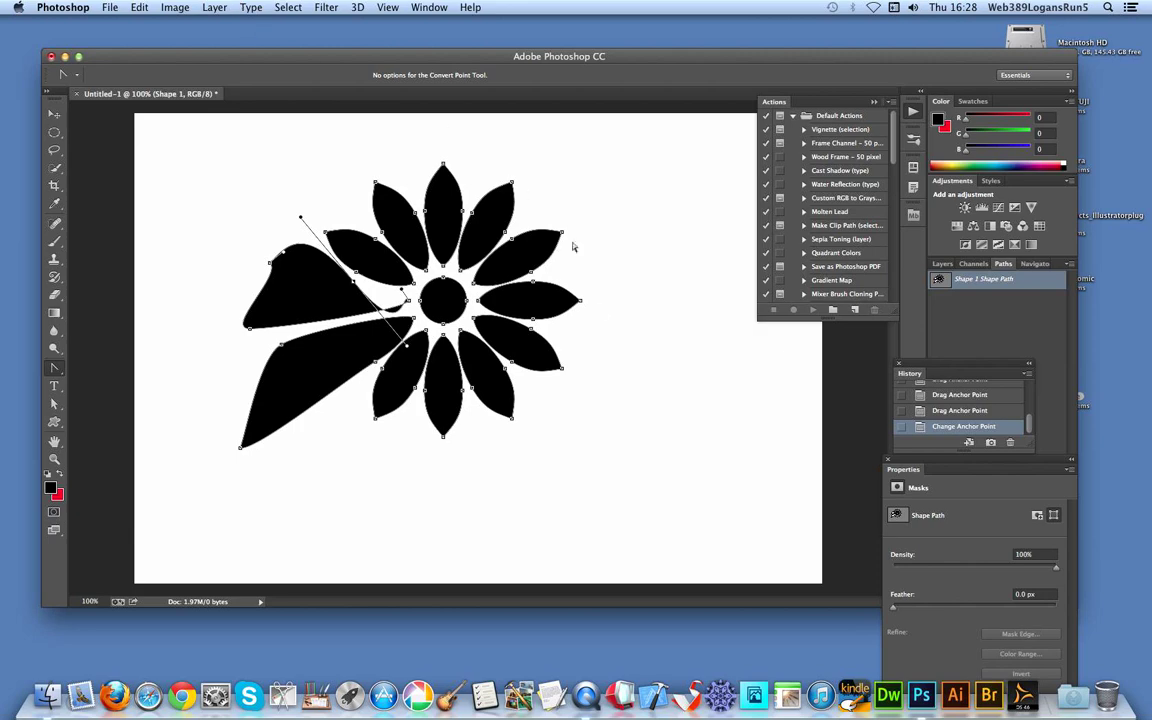
Return to Snapshot 1 and draw a black rectangle shape about 443 px wide and 369 px high
{"action": "left_click_drag", "start_coordinate": [1026, 432], "coordinate": [1024, 392]}
{"action": "left_click", "coordinate": [950, 411]}
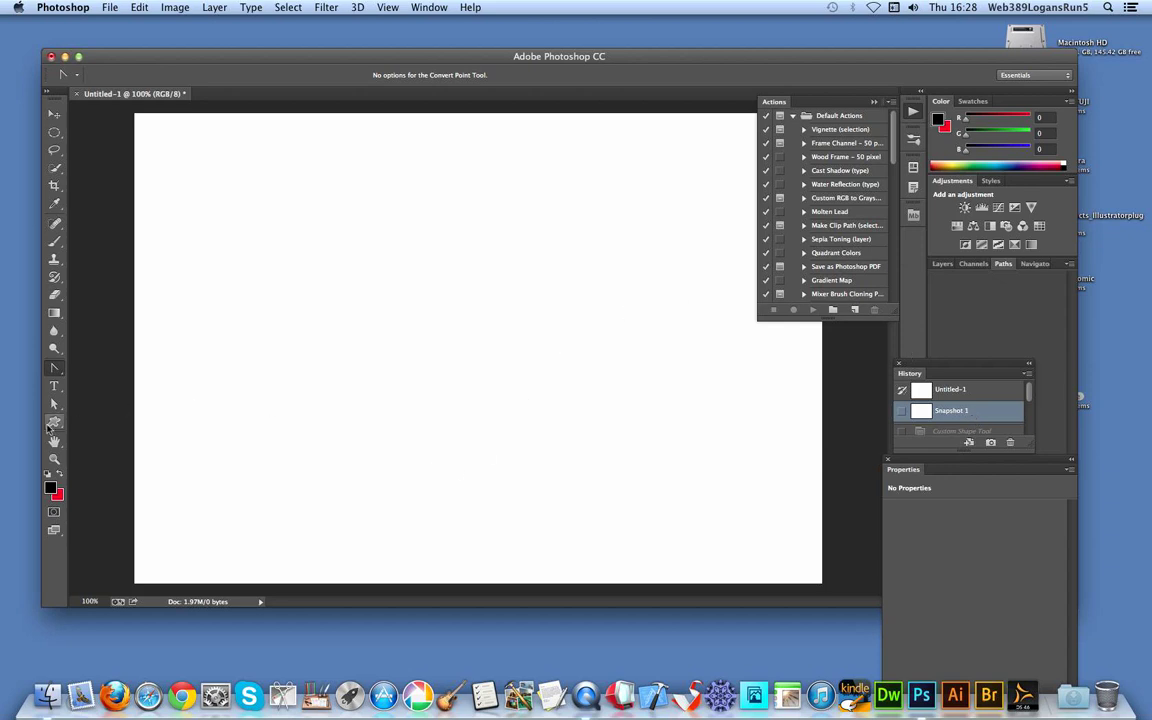
{"action": "left_click_drag", "start_coordinate": [54, 421], "coordinate": [150, 421]}
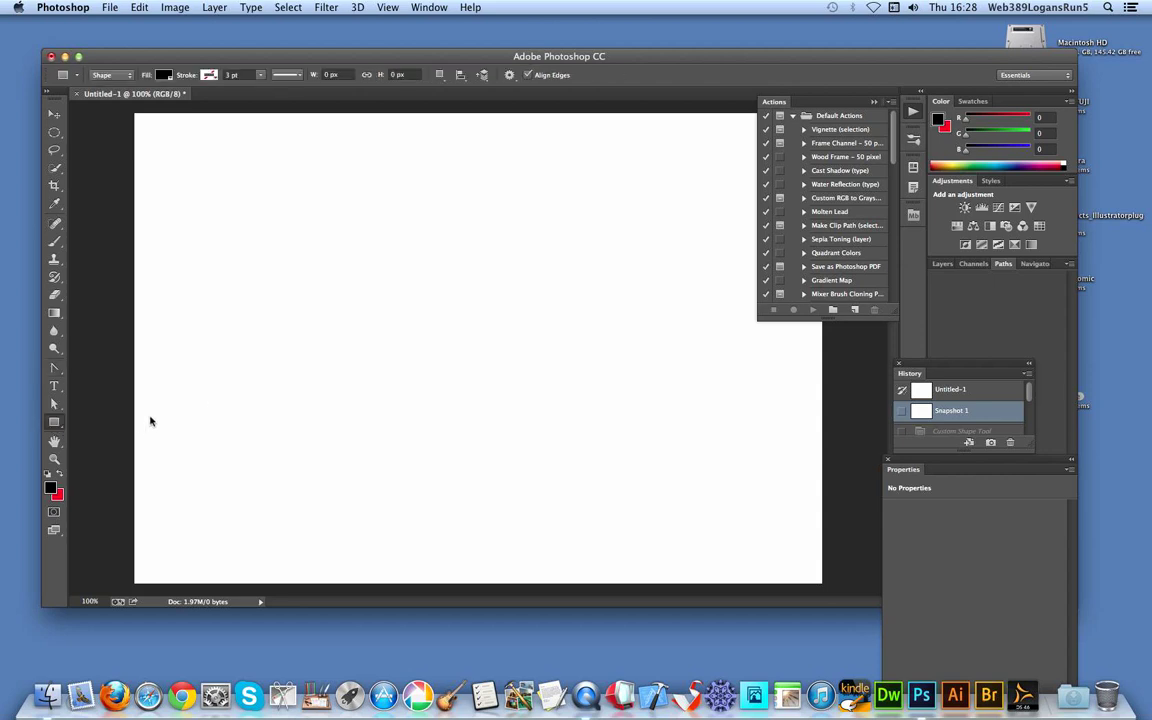
{"action": "left_click_drag", "start_coordinate": [273, 228], "coordinate": [577, 481]}
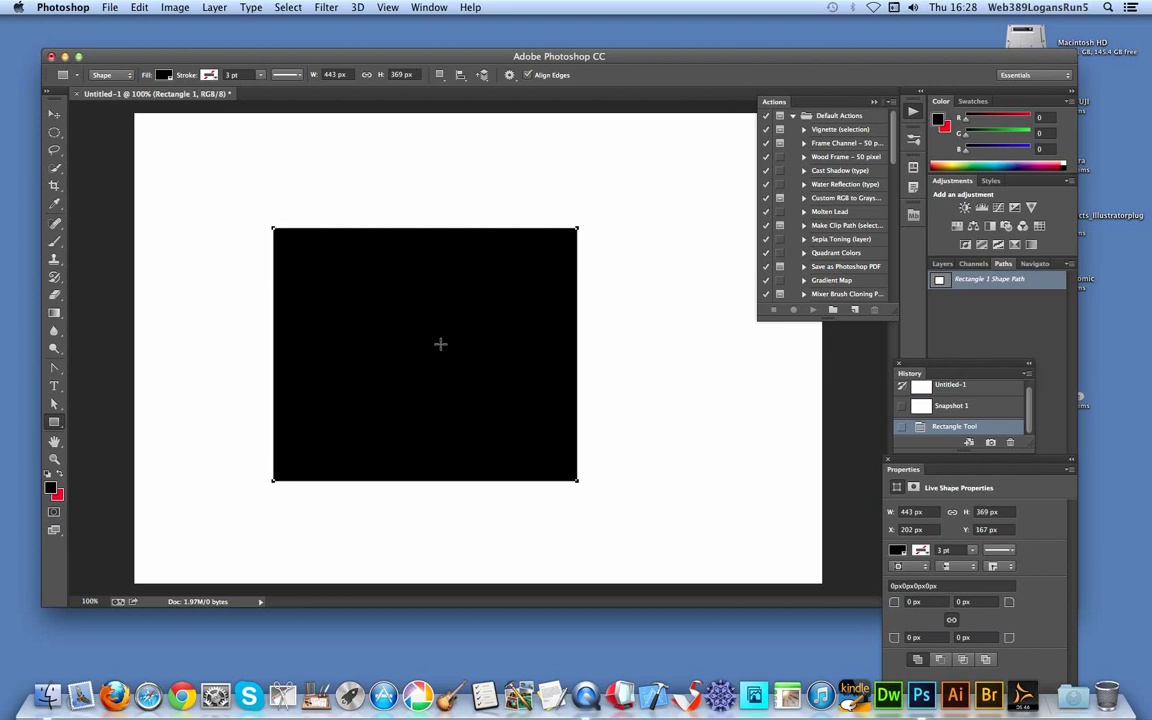
Warp the rectangle path by bulging its upper edge, bending its left side inward and arching its lower edge, and accept conversion to a regular path
{"action": "left_click", "coordinate": [139, 7]}
{"action": "mouse_move", "coordinate": [290, 310]}
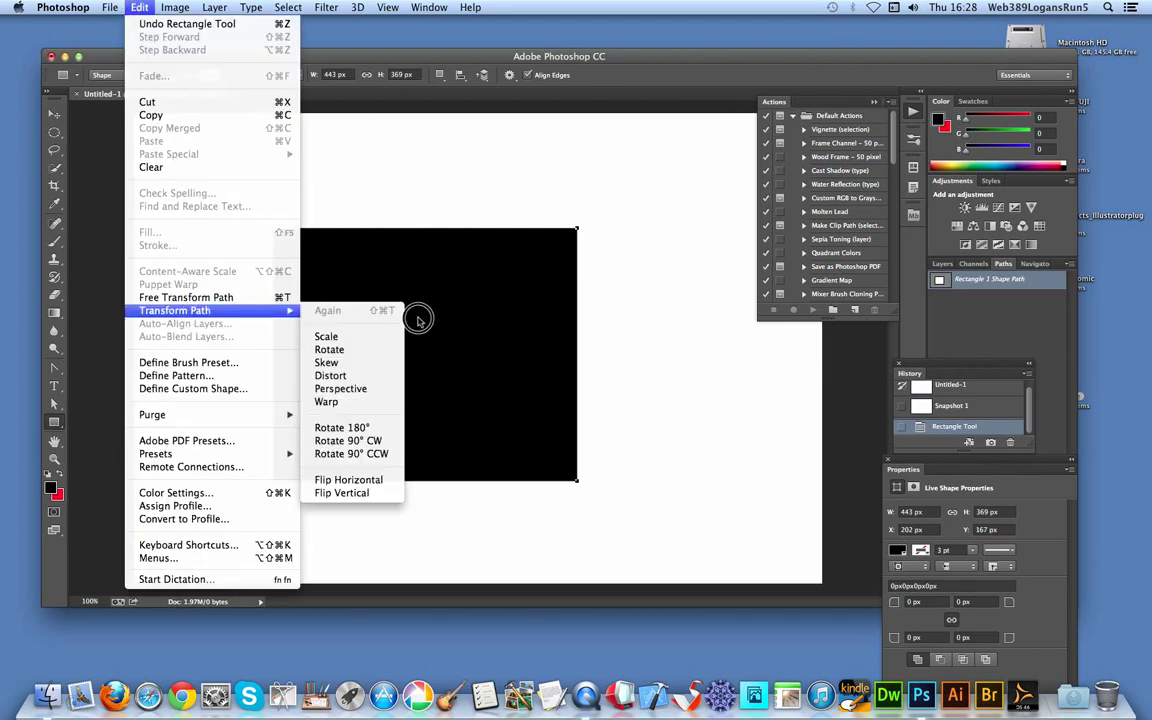
{"action": "left_click", "coordinate": [332, 400]}
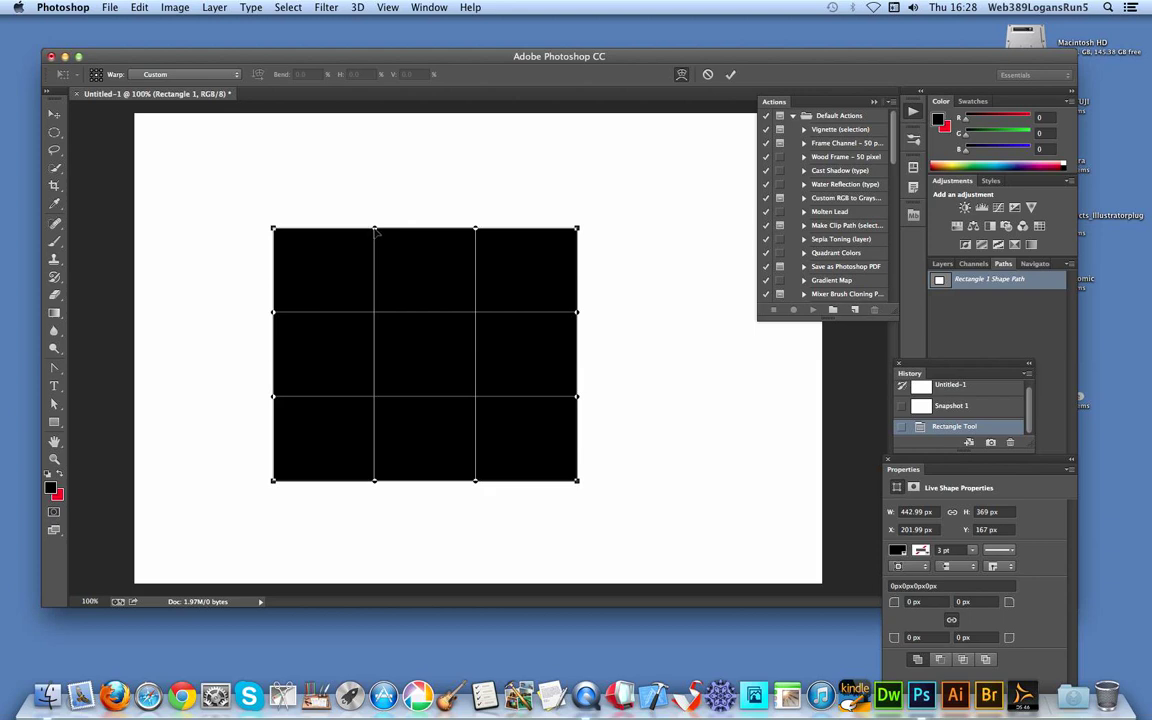
{"action": "left_click_drag", "start_coordinate": [375, 230], "coordinate": [335, 136]}
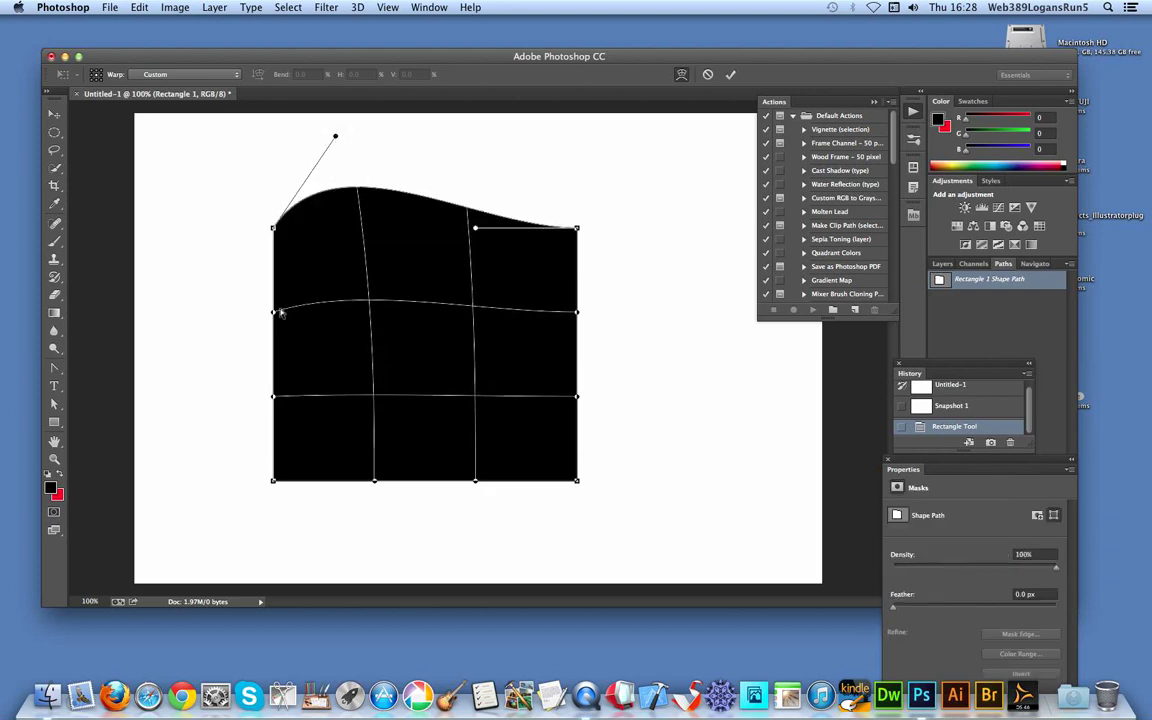
{"action": "left_click_drag", "start_coordinate": [276, 312], "coordinate": [385, 298]}
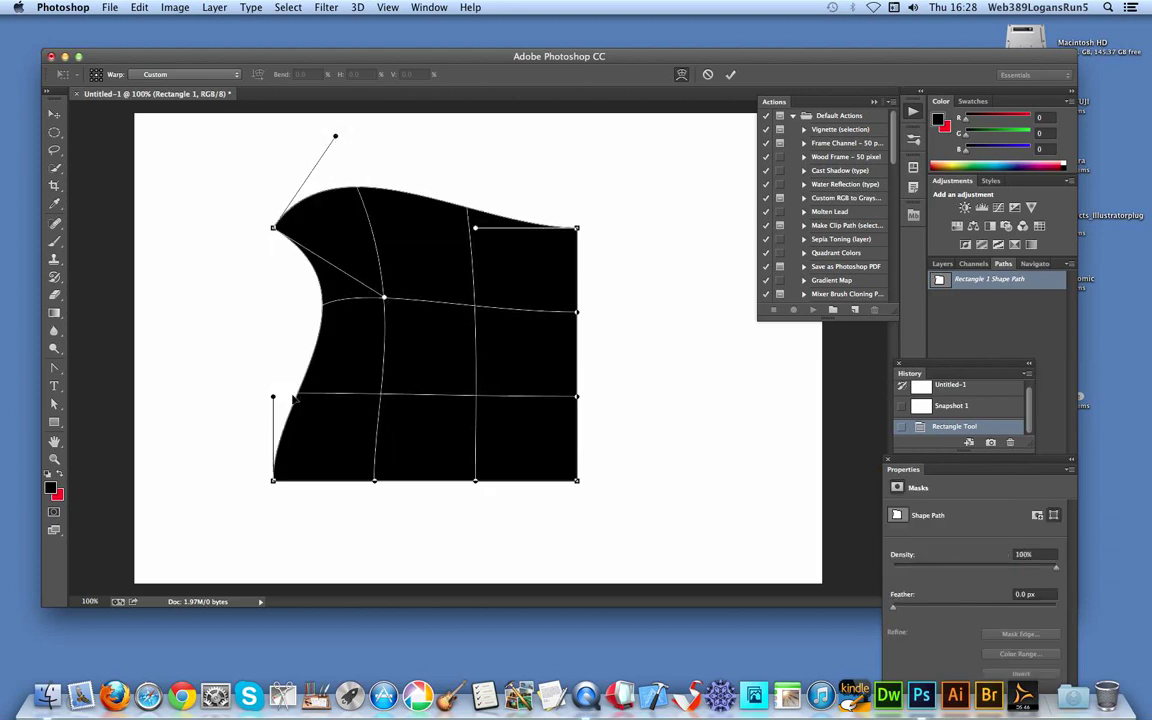
{"action": "left_click_drag", "start_coordinate": [273, 482], "coordinate": [399, 544]}
{"action": "left_click_drag", "start_coordinate": [476, 484], "coordinate": [373, 217]}
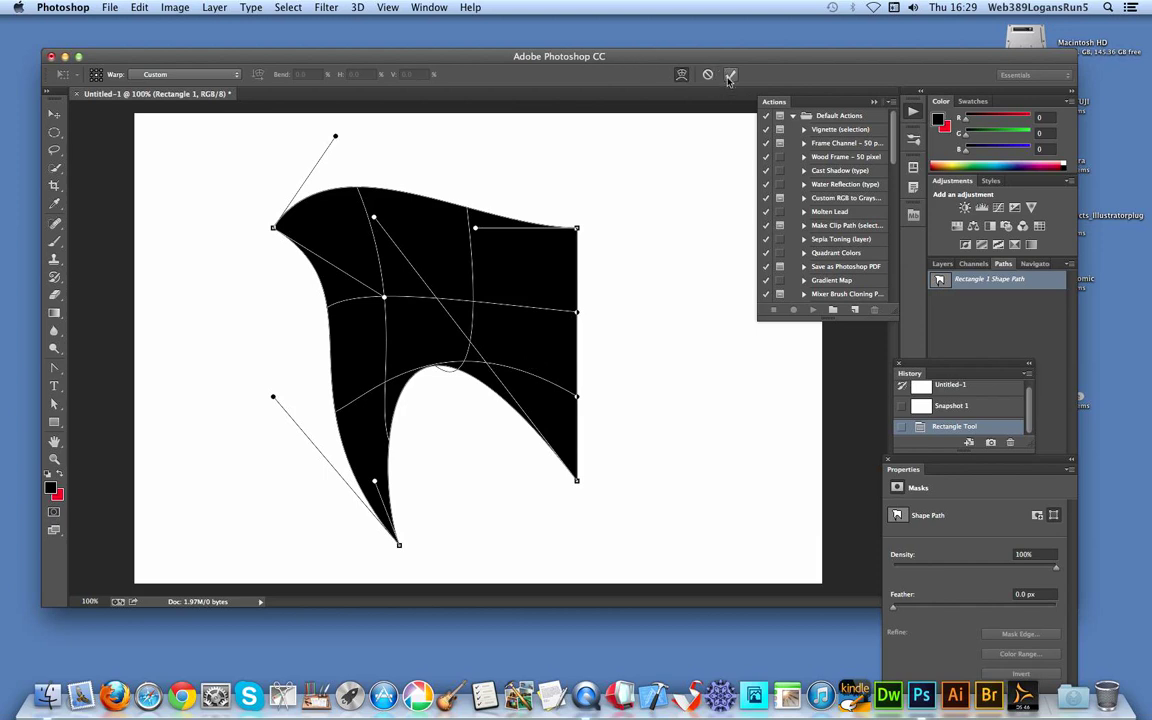
{"action": "key", "text": "Return"}
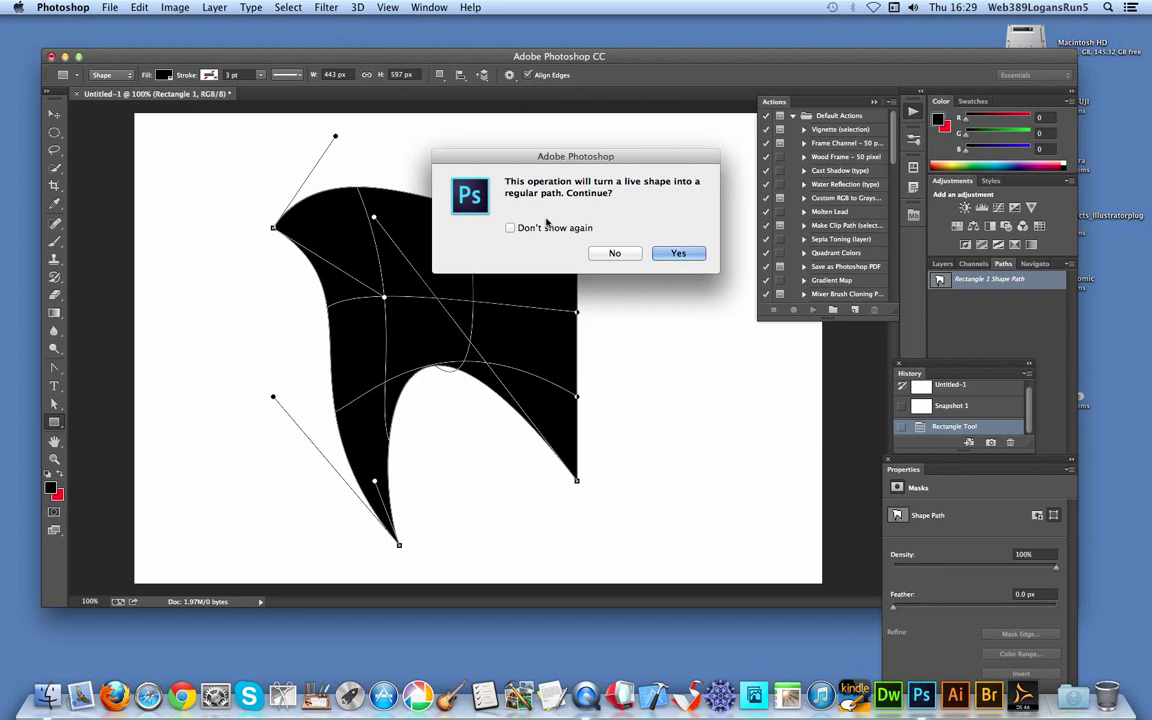
{"action": "left_click", "coordinate": [680, 254]}
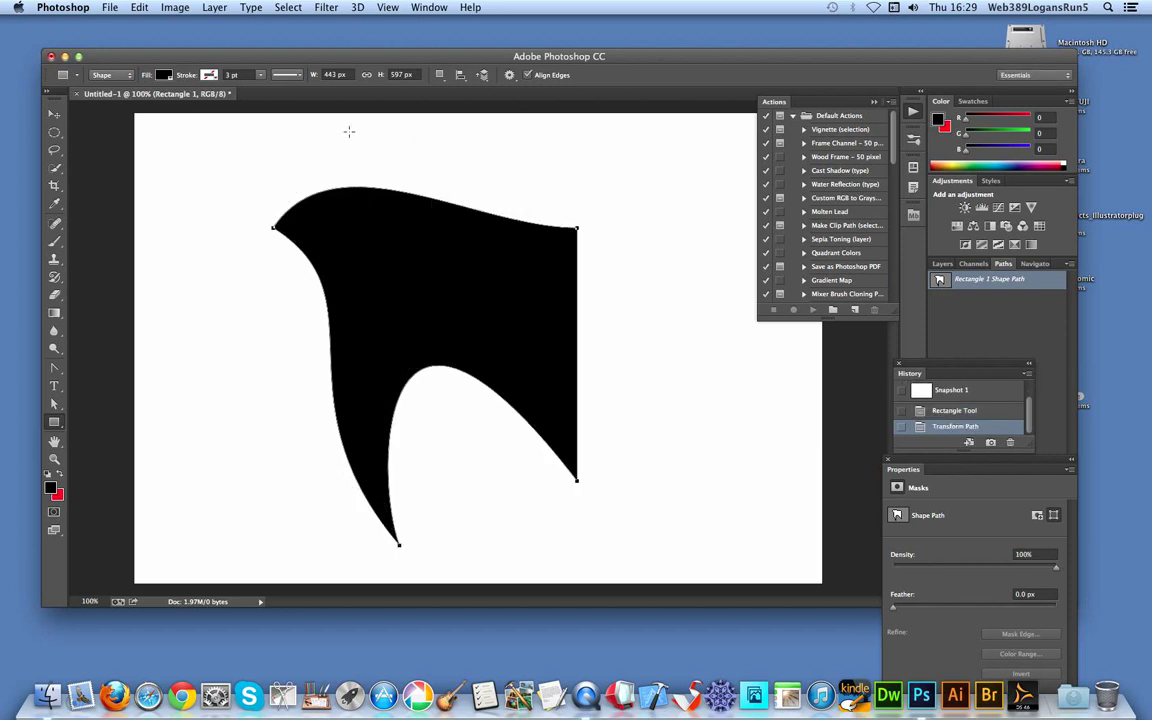
Warp the path a second time, bending its left side further inward and stretching its upper-right part outward, and apply the transformation
{"action": "left_click", "coordinate": [139, 7]}
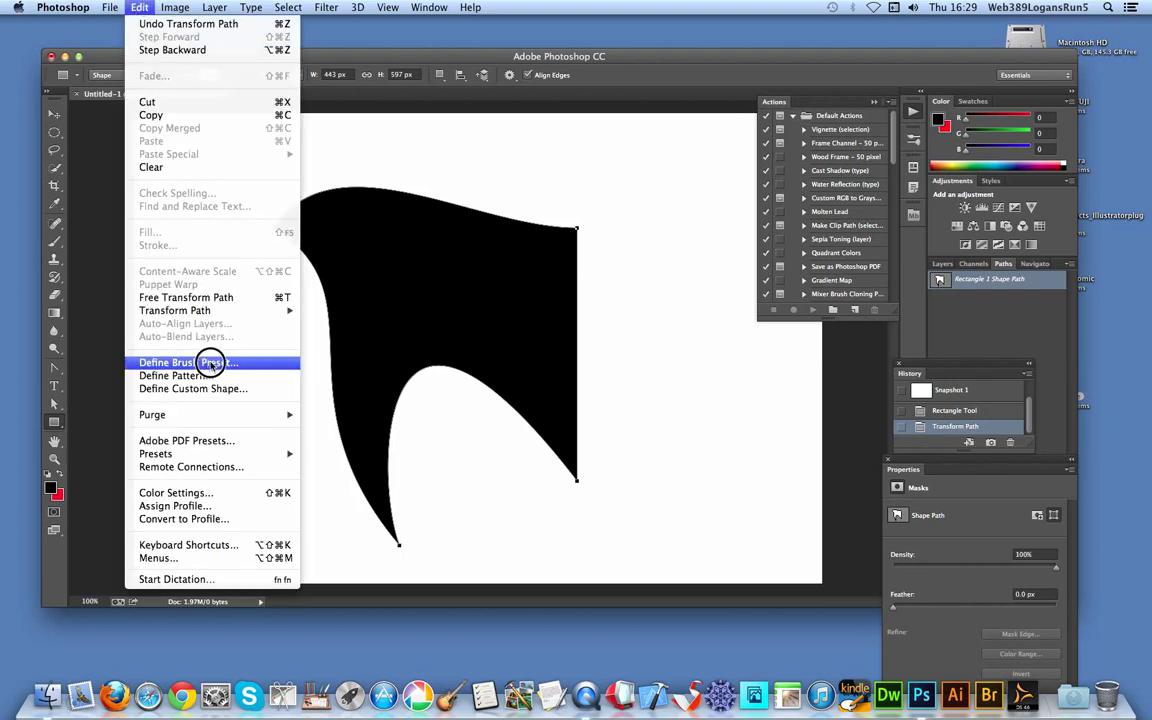
{"action": "mouse_move", "coordinate": [283, 311]}
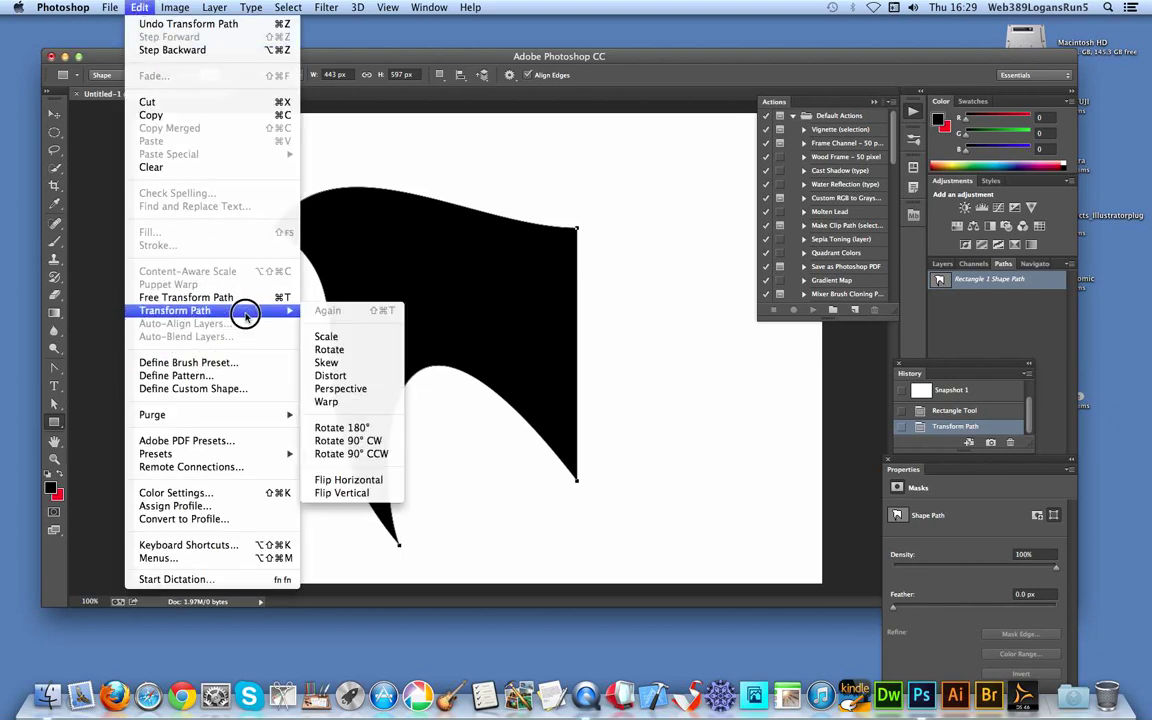
{"action": "left_click", "coordinate": [340, 411]}
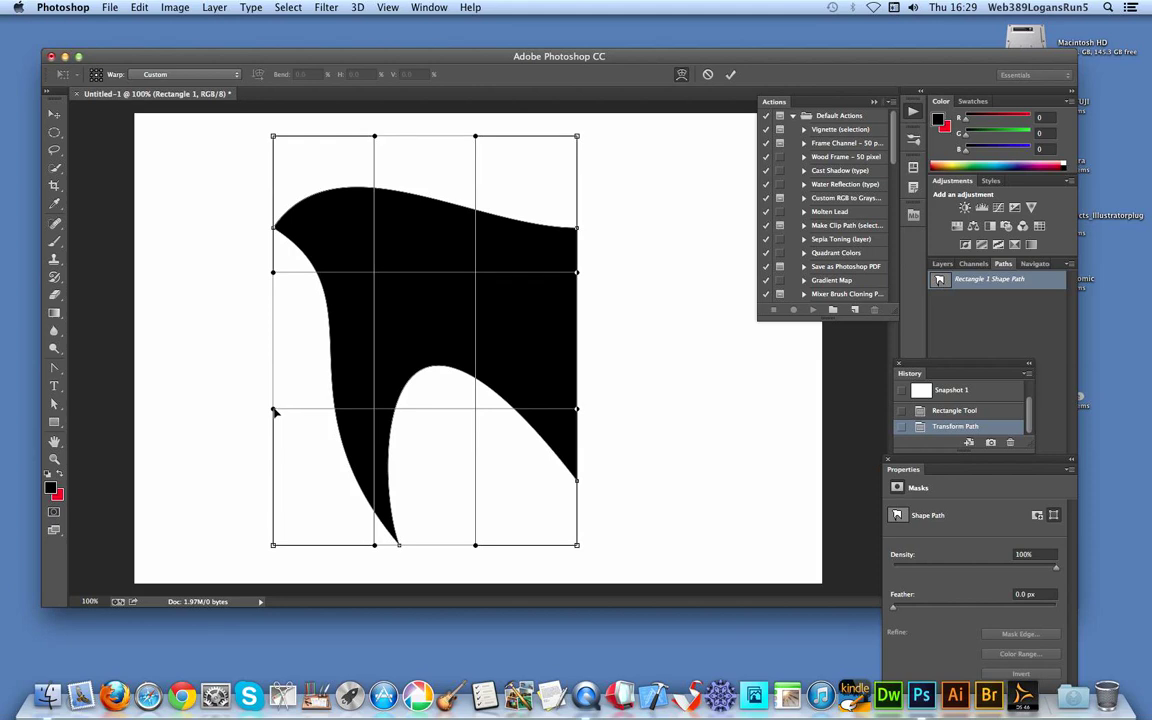
{"action": "left_click_drag", "start_coordinate": [274, 411], "coordinate": [564, 208]}
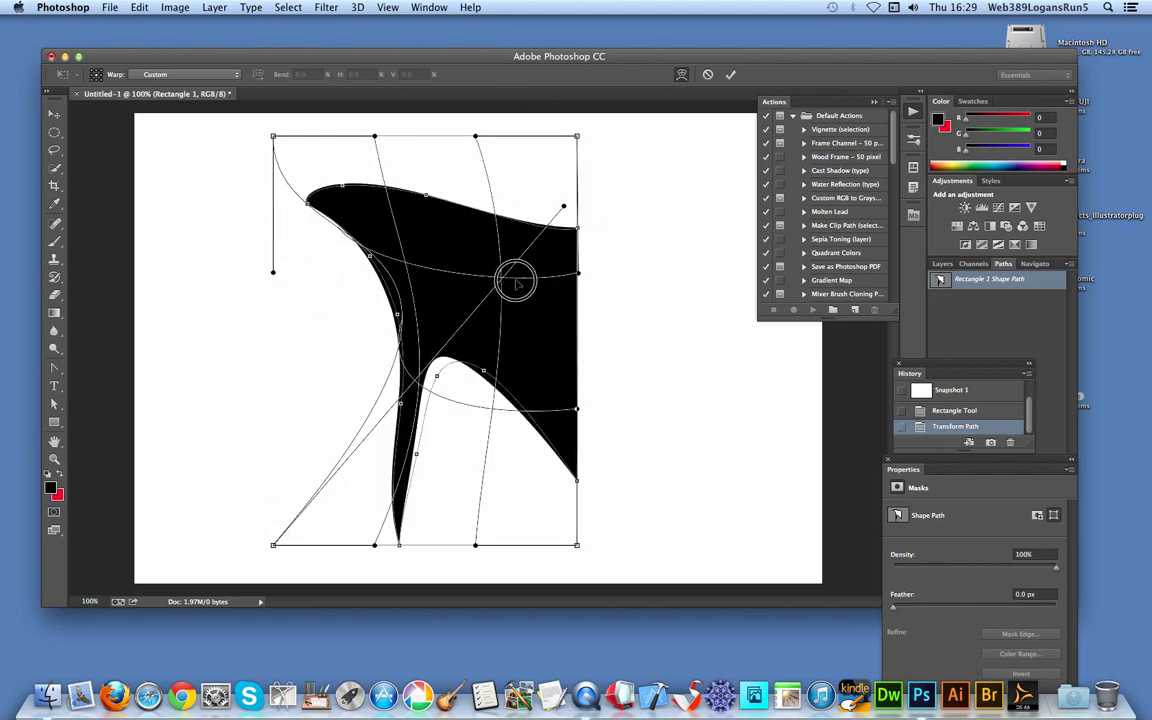
{"action": "left_click_drag", "start_coordinate": [515, 281], "coordinate": [589, 283]}
{"action": "left_click_drag", "start_coordinate": [589, 234], "coordinate": [640, 198]}
{"action": "left_click", "coordinate": [731, 76]}
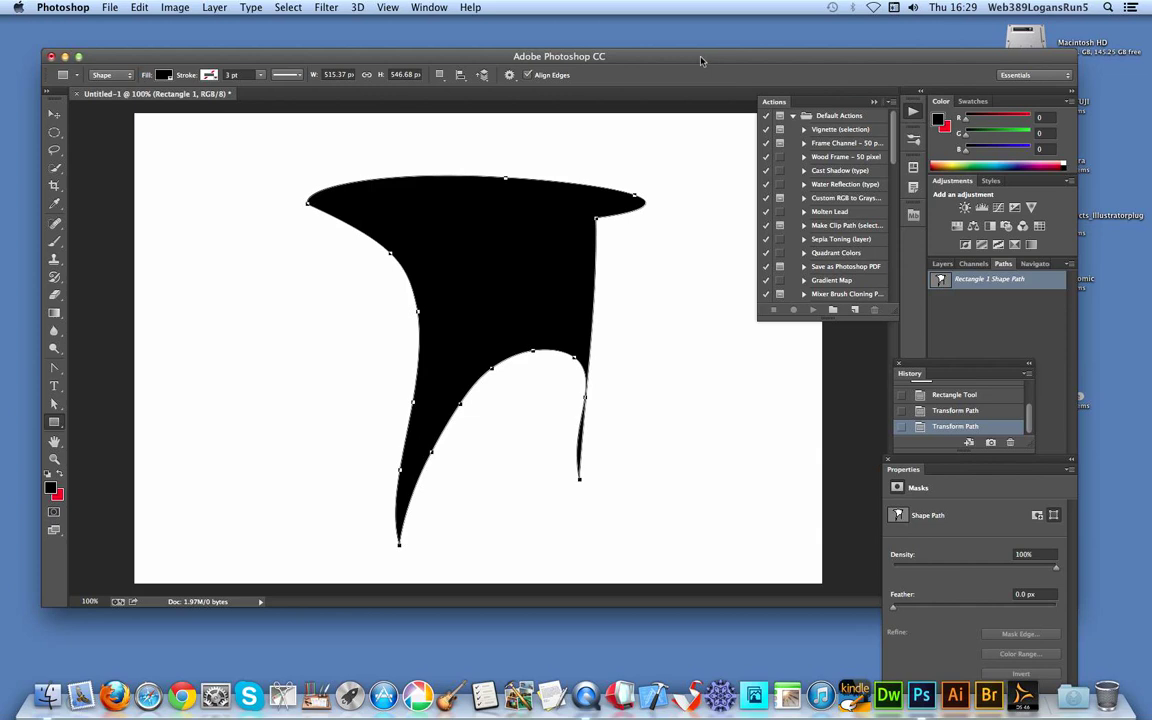
Return to Snapshot 1 and draw a tall black rectangle about 123 px wide and 495 px high near the canvas centre
{"action": "scroll", "coordinate": [950, 410], "scroll_direction": "up", "scroll_amount": 2}
{"action": "left_click", "coordinate": [950, 390]}
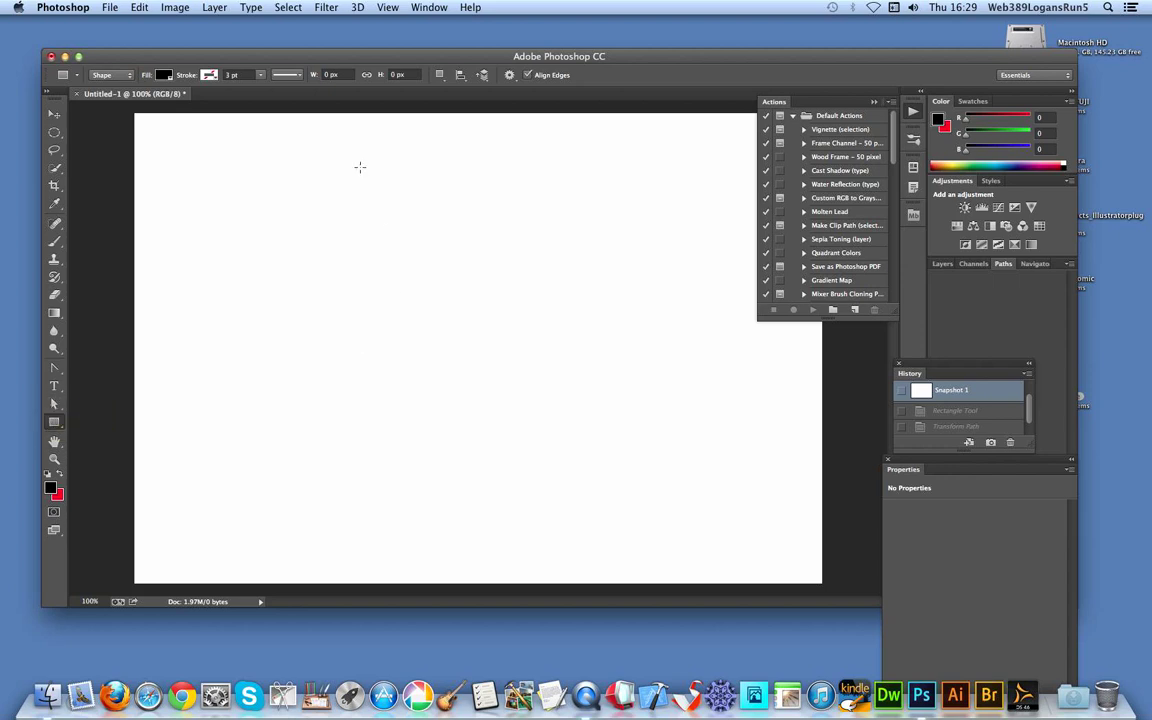
{"action": "mouse_move", "coordinate": [394, 162]}
{"action": "left_mouse_down"}
{"action": "mouse_move", "coordinate": [489, 473]}
{"action": "mouse_move", "coordinate": [480, 502]}
{"action": "left_mouse_up"}
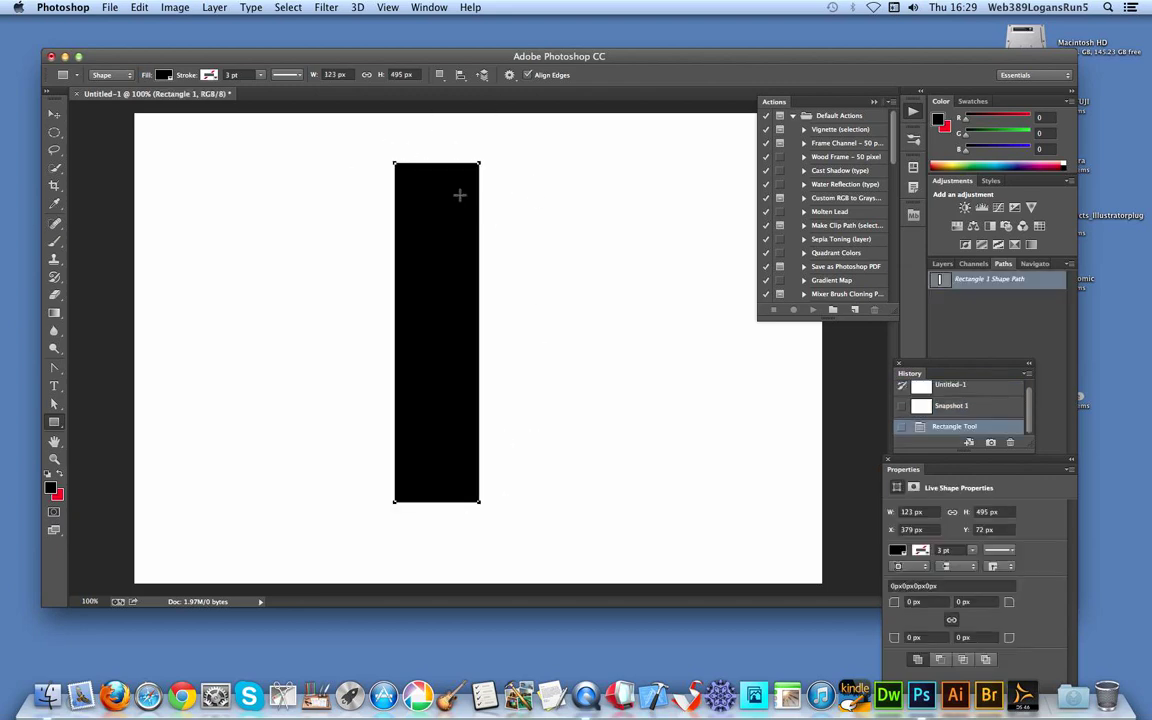
Set the path operation to Combine Shapes and add three tall rectangles, one left and two right of the first rectangle
{"action": "left_click", "coordinate": [440, 77]}
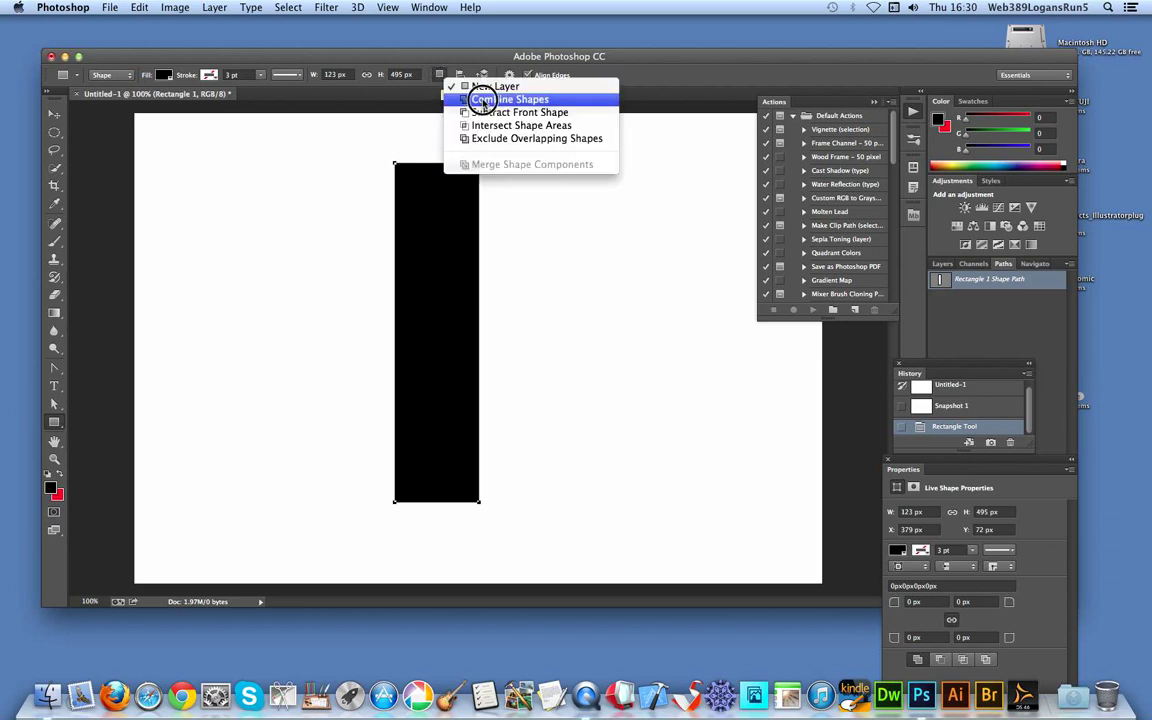
{"action": "left_click", "coordinate": [483, 100]}
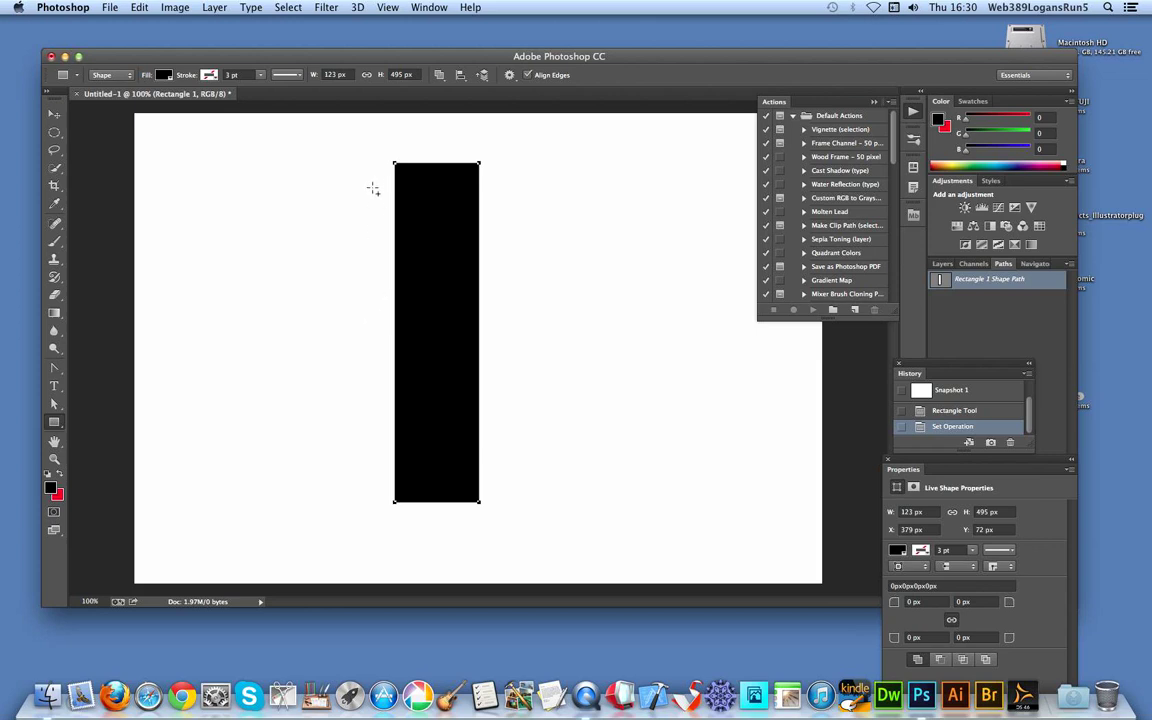
{"action": "left_click_drag", "start_coordinate": [351, 187], "coordinate": [385, 463]}
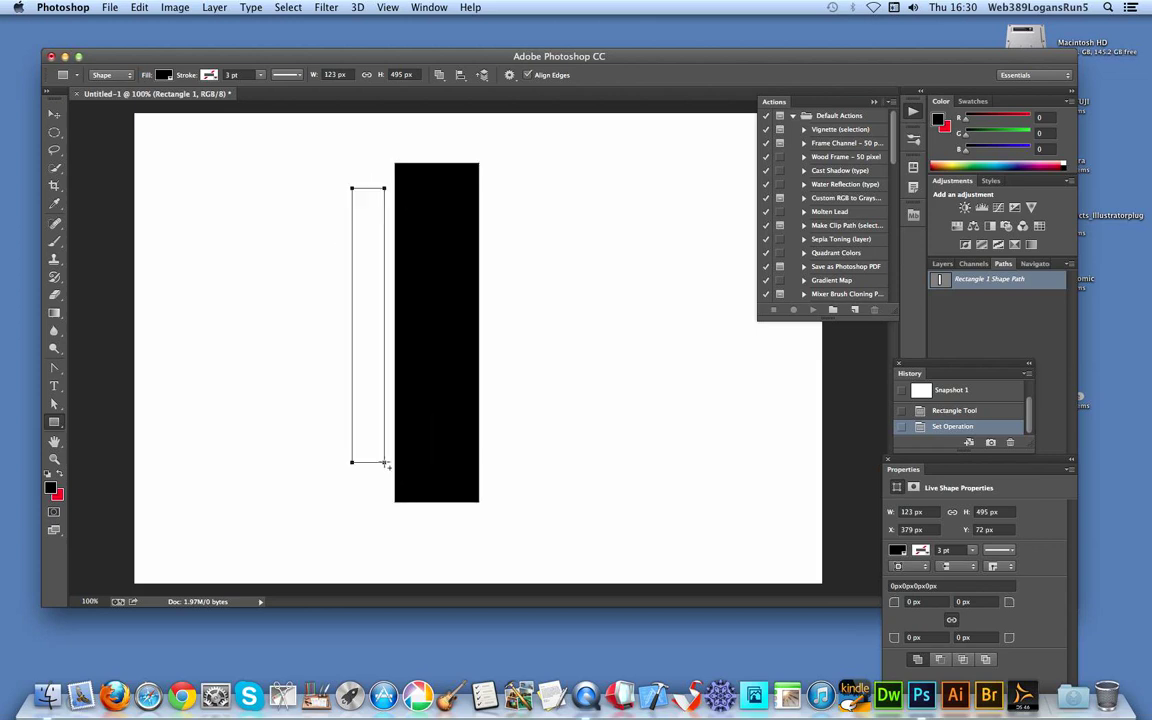
{"action": "left_click_drag", "start_coordinate": [486, 180], "coordinate": [537, 462]}
{"action": "left_click_drag", "start_coordinate": [552, 193], "coordinate": [592, 440]}
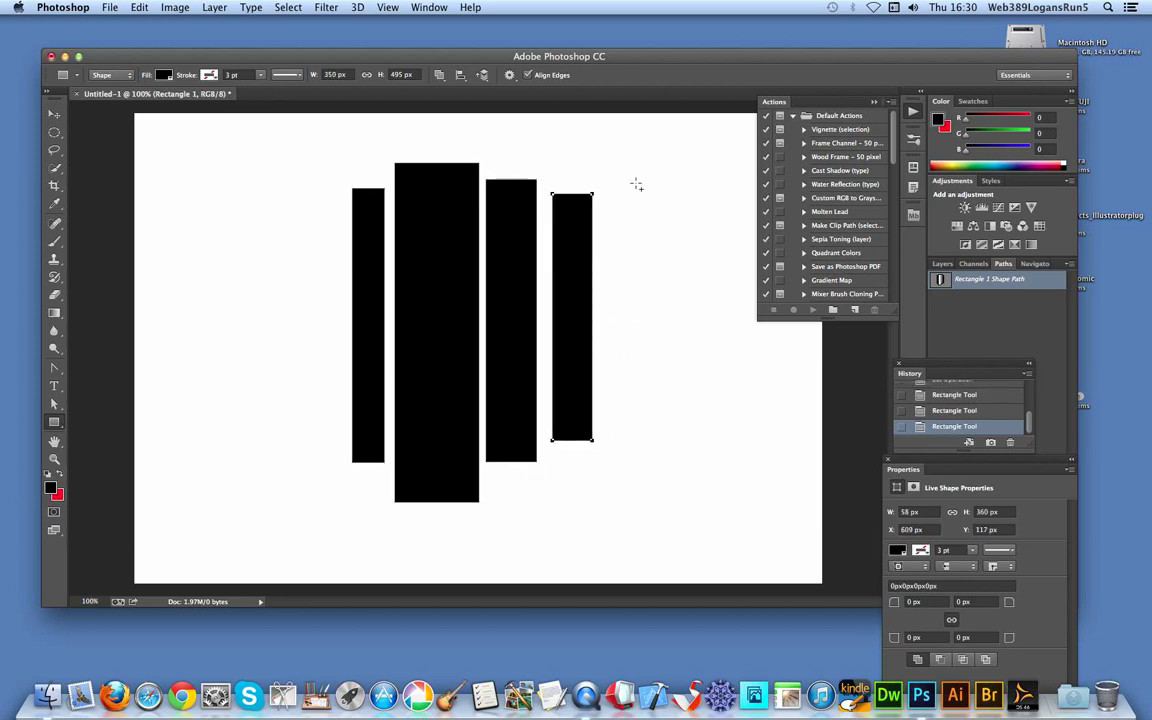
Add three more tall rectangles on the right to the combined shape and a horizontal bar about 659 by 100 px crossing them all
{"action": "left_click", "coordinate": [439, 75]}
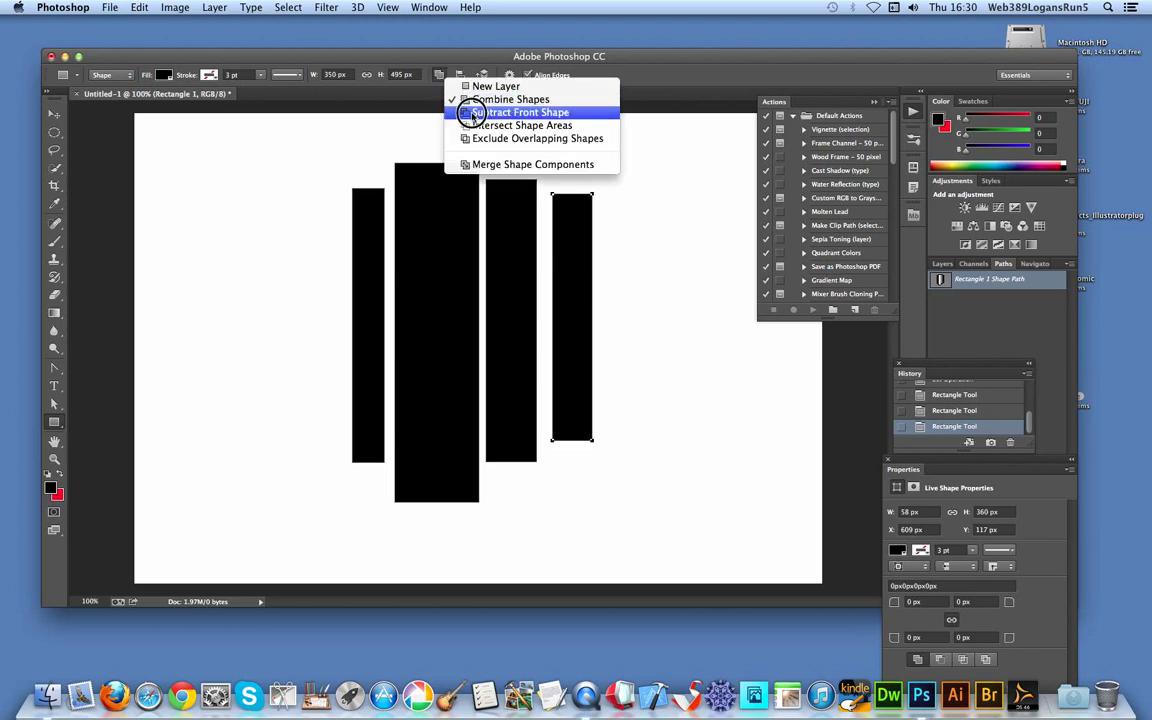
{"action": "left_click", "coordinate": [521, 88]}
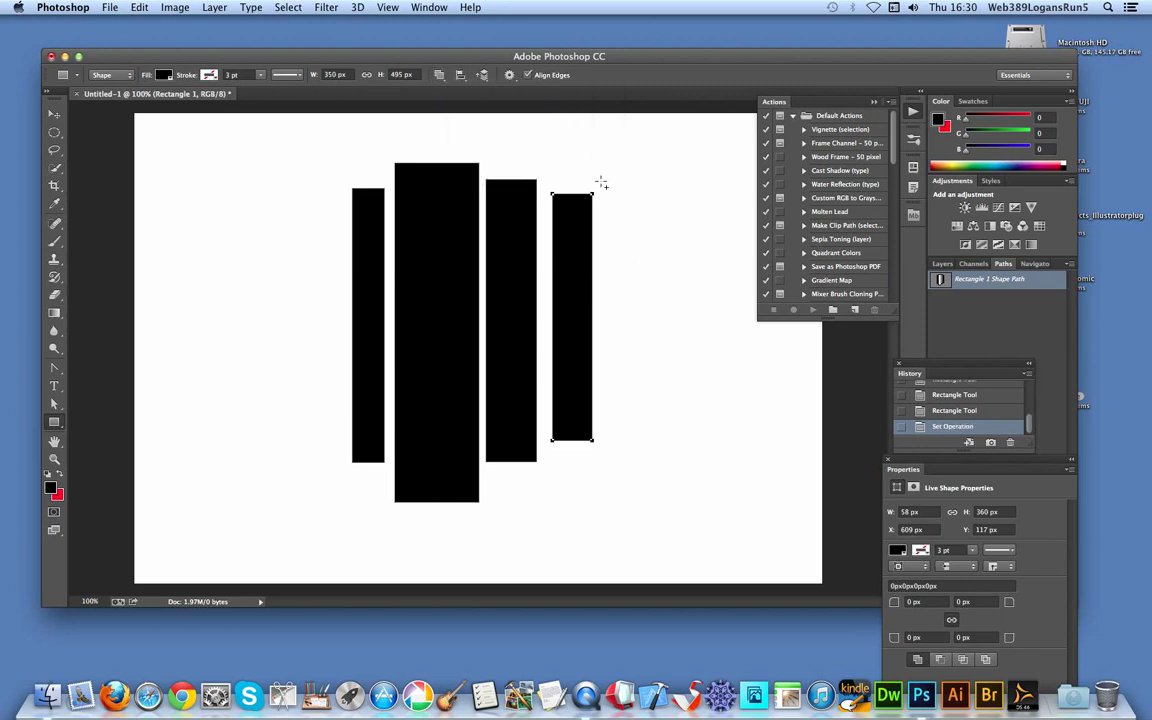
{"action": "left_click_drag", "start_coordinate": [601, 182], "coordinate": [642, 414]}
{"action": "left_click_drag", "start_coordinate": [667, 214], "coordinate": [691, 546]}
{"action": "left_click_drag", "start_coordinate": [703, 259], "coordinate": [722, 438]}
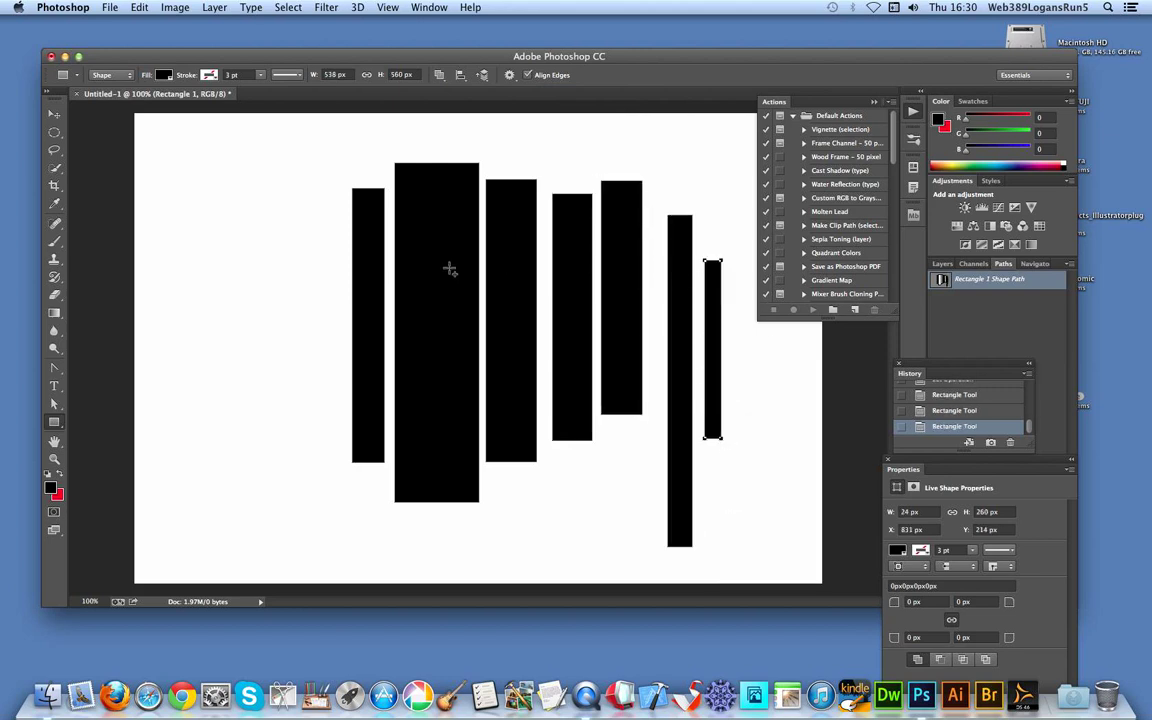
{"action": "left_click_drag", "start_coordinate": [303, 297], "coordinate": [753, 367]}
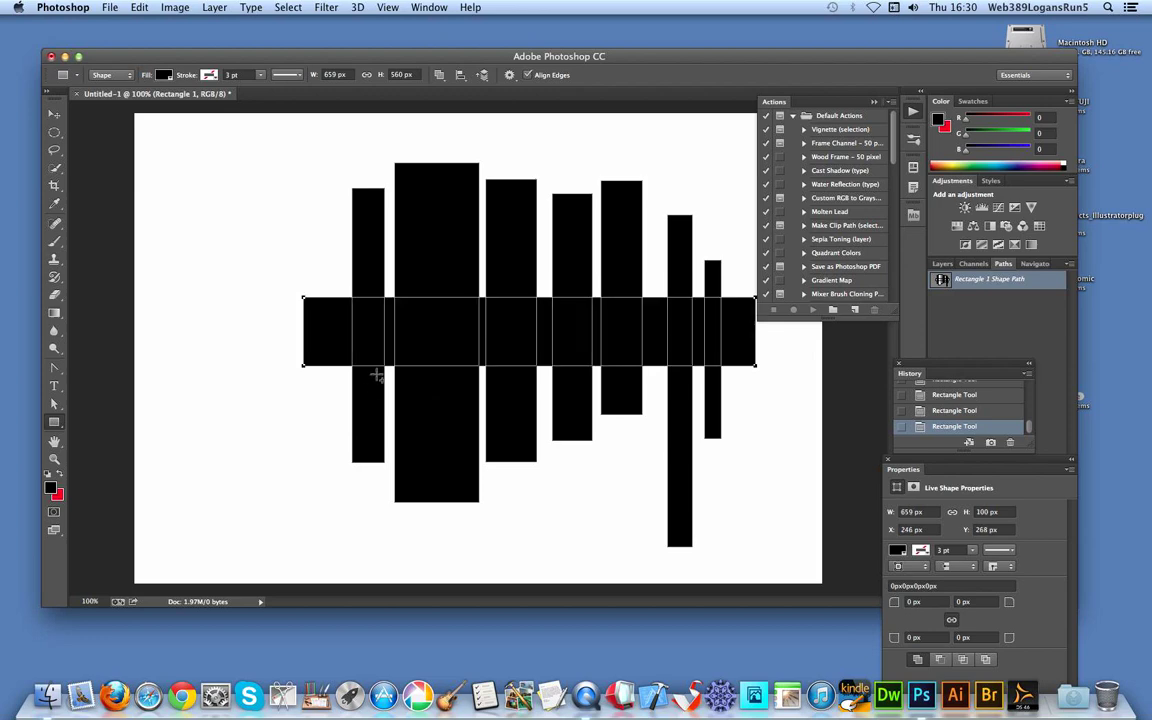
Add a thin horizontal bar about 602 by 23 px above the thick bar and three small circles along the lower left rectangles
{"action": "left_click_drag", "start_coordinate": [324, 271], "coordinate": [738, 287]}
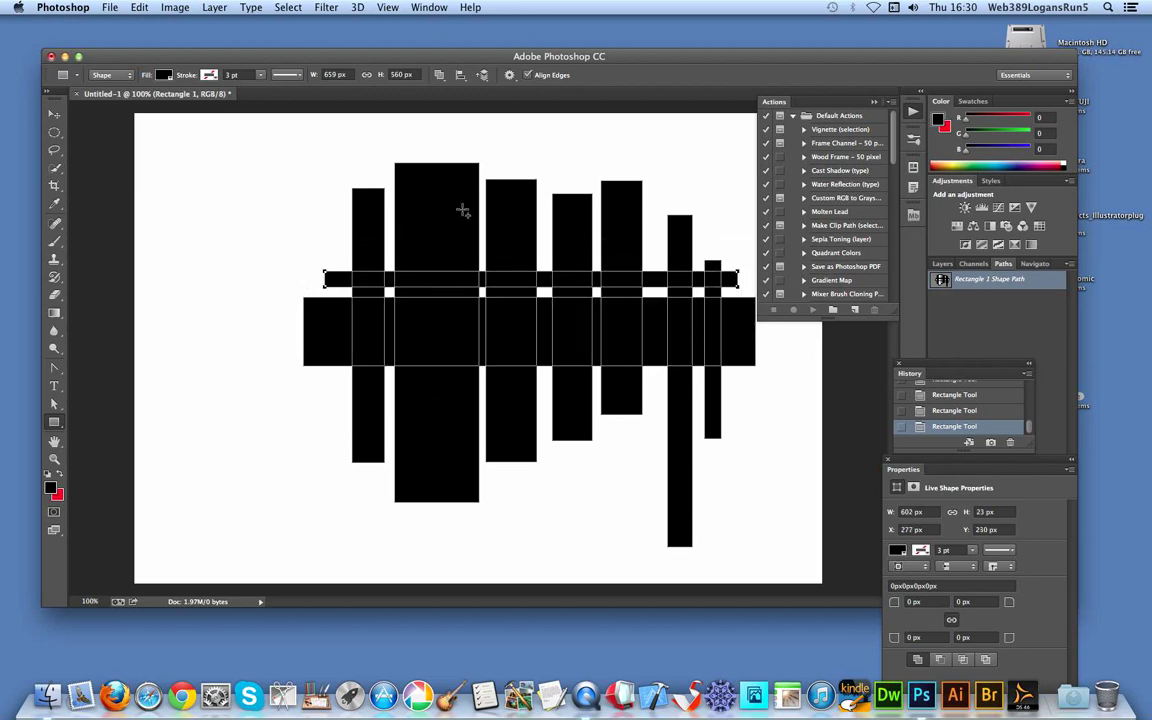
{"action": "left_click", "coordinate": [54, 422]}
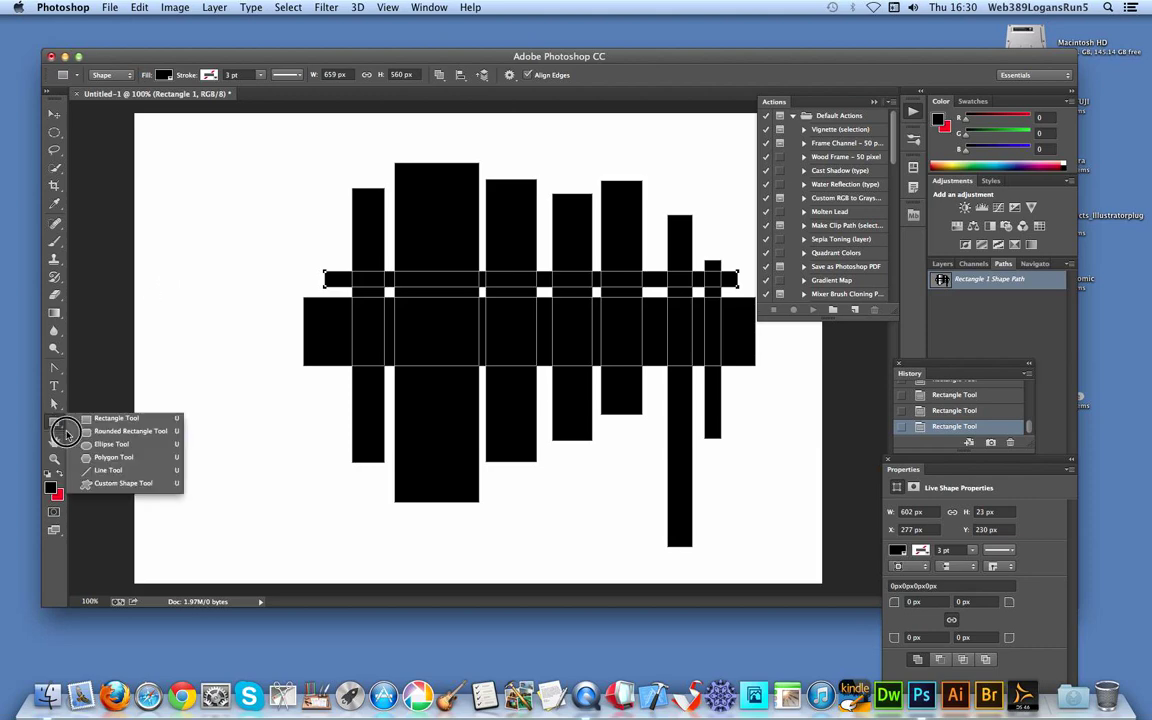
{"action": "left_click", "coordinate": [100, 443]}
{"action": "left_click_drag", "start_coordinate": [327, 411], "coordinate": [367, 437]}
{"action": "left_click_drag", "start_coordinate": [424, 484], "coordinate": [466, 527]}
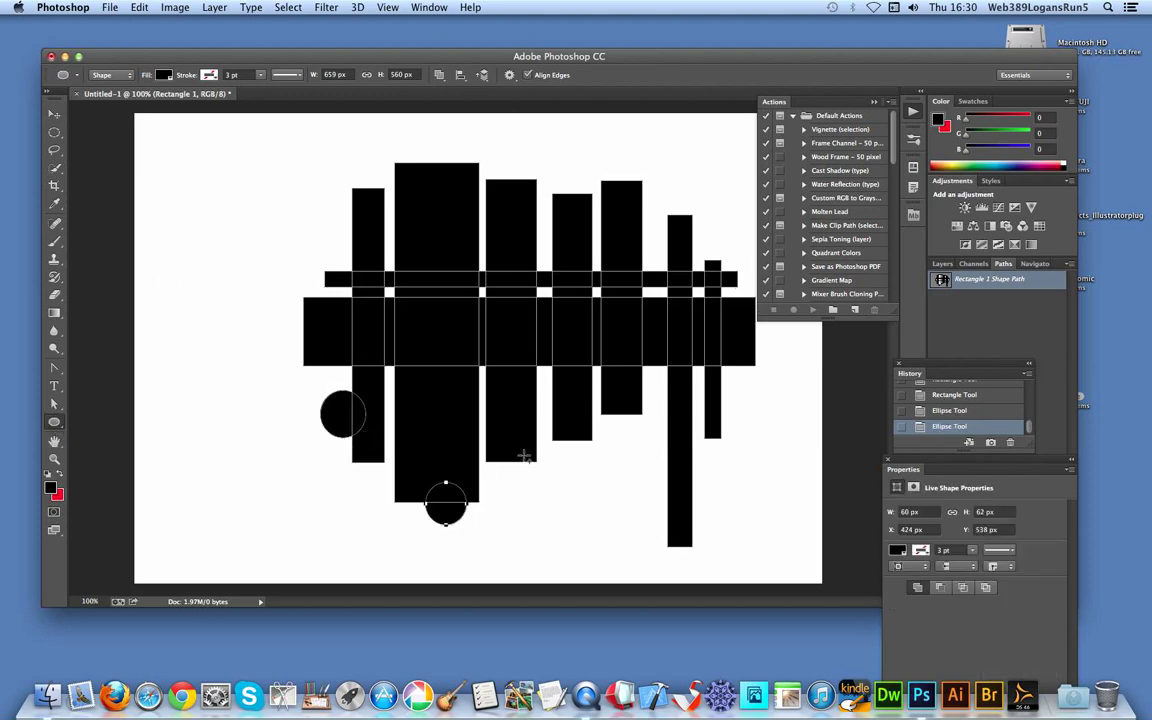
{"action": "left_click_drag", "start_coordinate": [502, 446], "coordinate": [531, 480]}
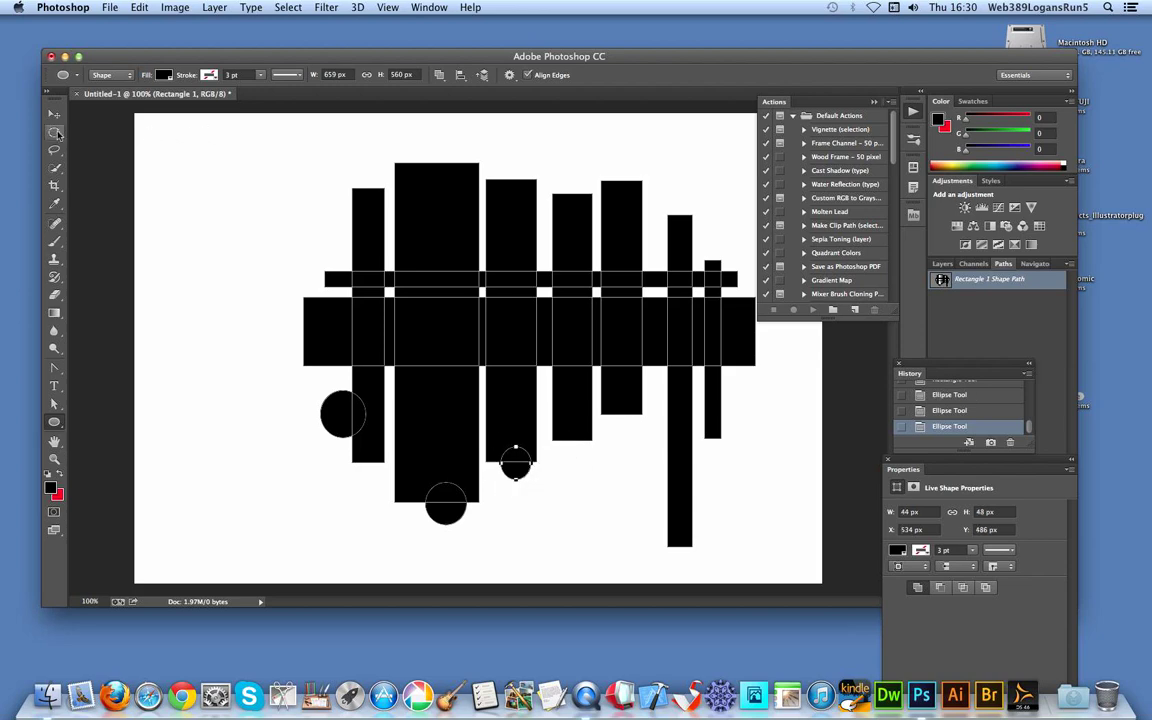
Define the combined rectangles and circles as a custom shape preset, keeping the suggested name
{"action": "left_click", "coordinate": [139, 7]}
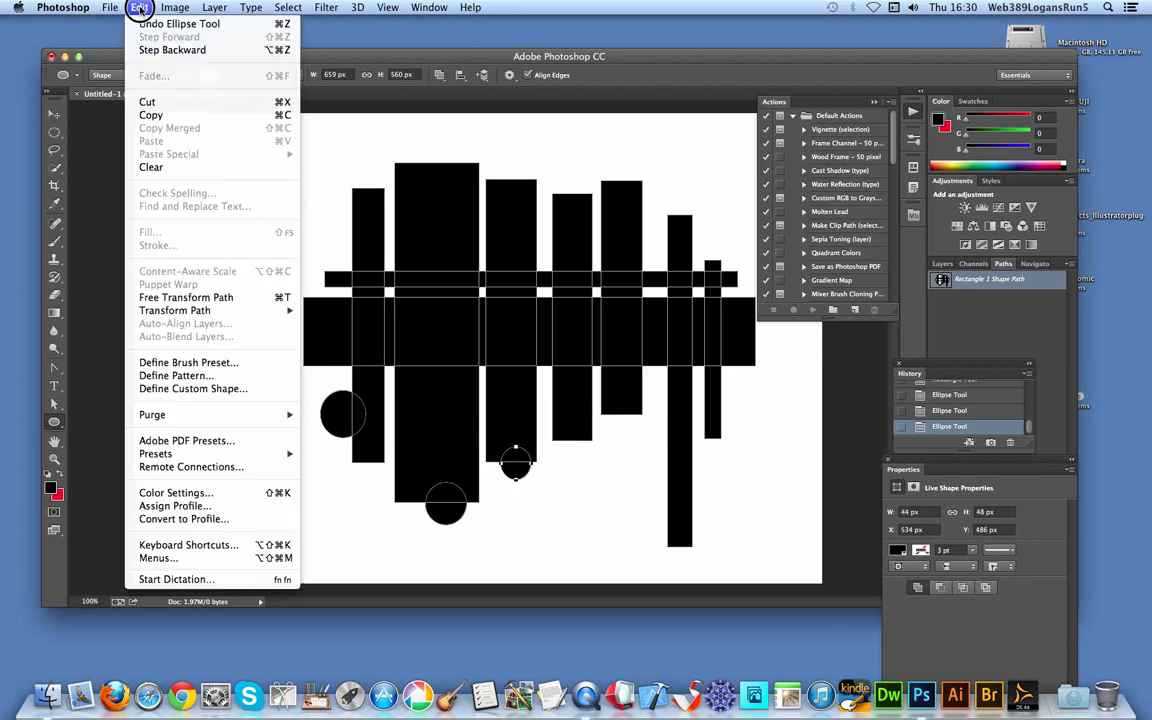
{"action": "left_click", "coordinate": [201, 389]}
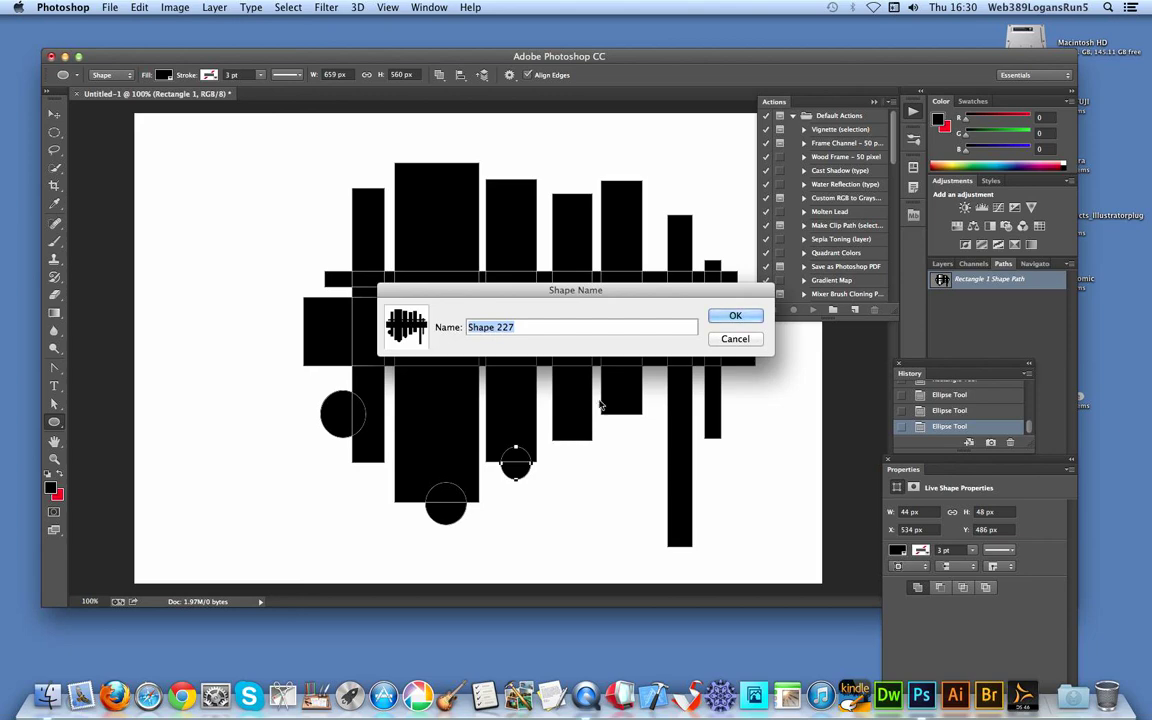
{"action": "left_click", "coordinate": [732, 316]}
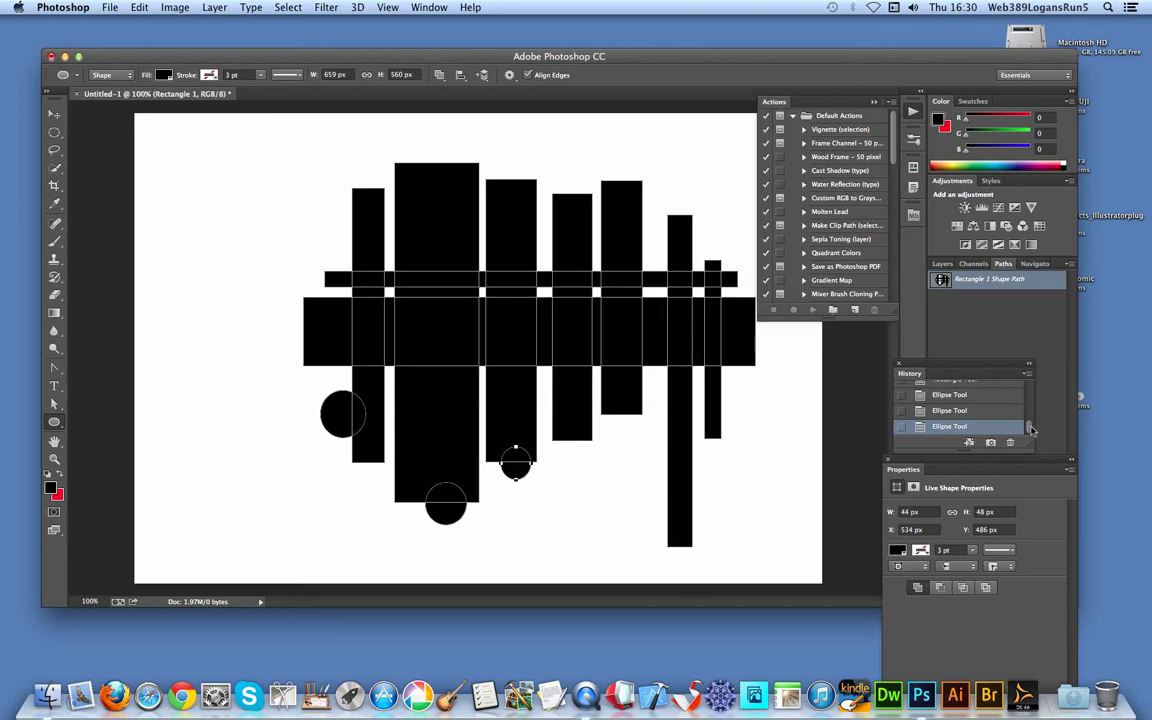
Return to Snapshot 1 and draw the newly defined bar-and-circle preset with the Custom Shape tool, about 657 by 431 px
{"action": "left_click_drag", "start_coordinate": [1031, 430], "coordinate": [1028, 386]}
{"action": "left_click", "coordinate": [951, 410]}
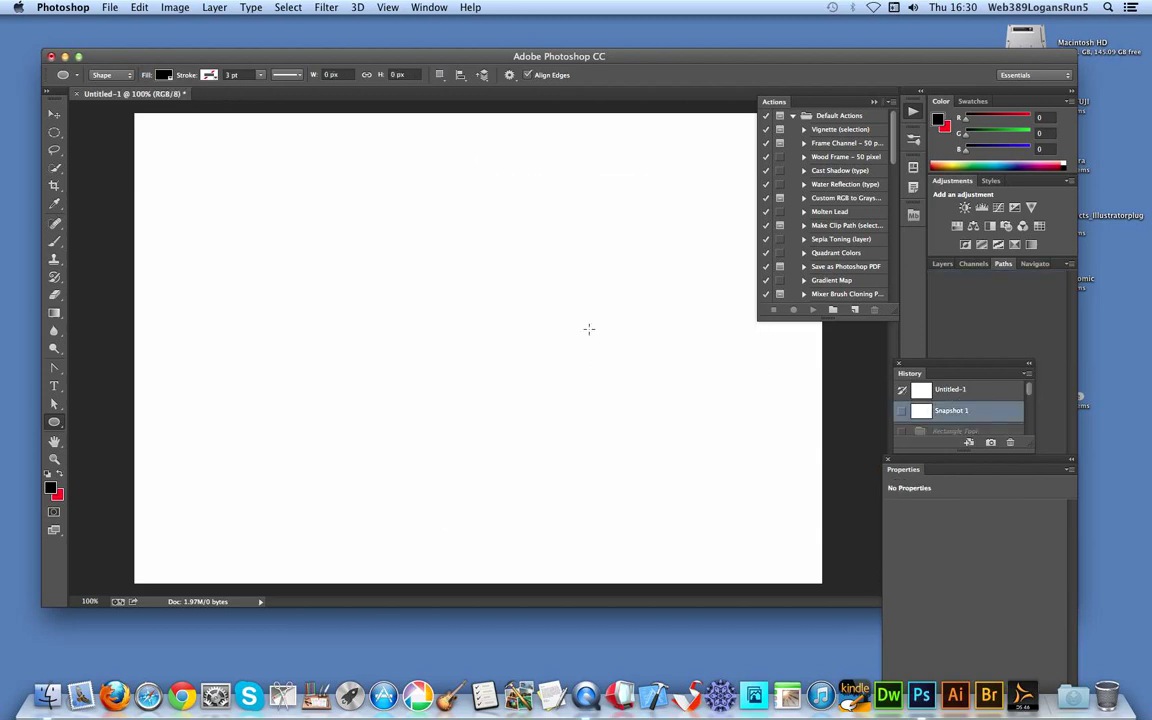
{"action": "left_click", "coordinate": [54, 421]}
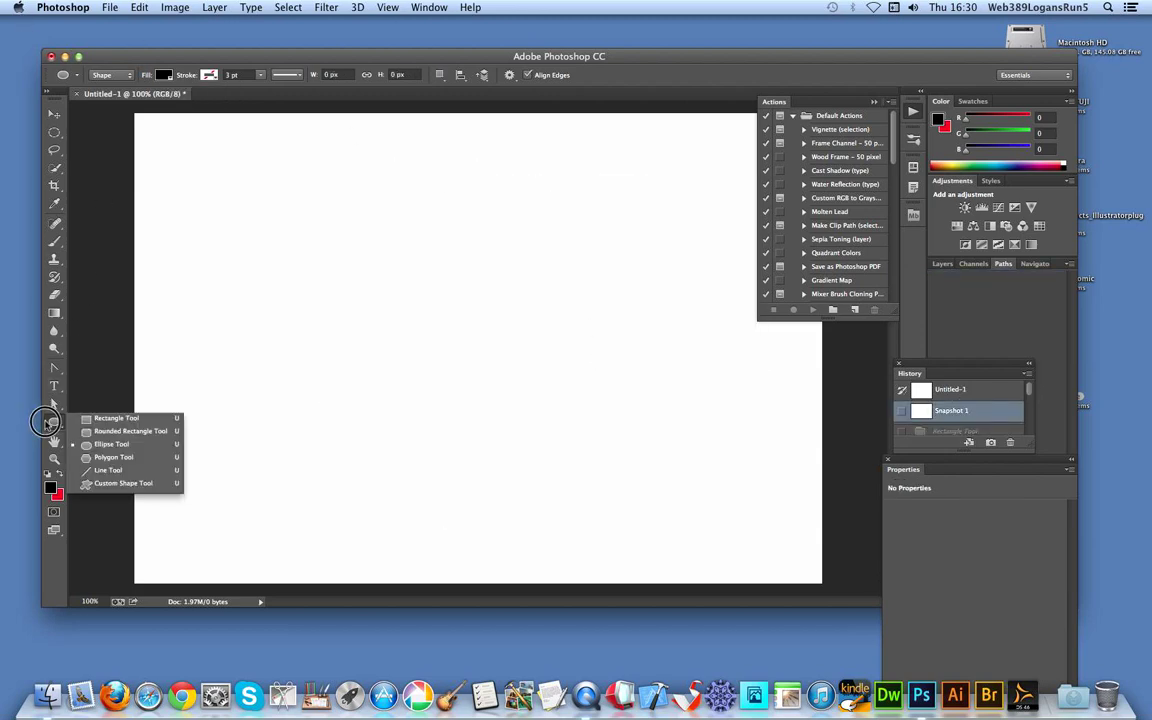
{"action": "left_click", "coordinate": [156, 443]}
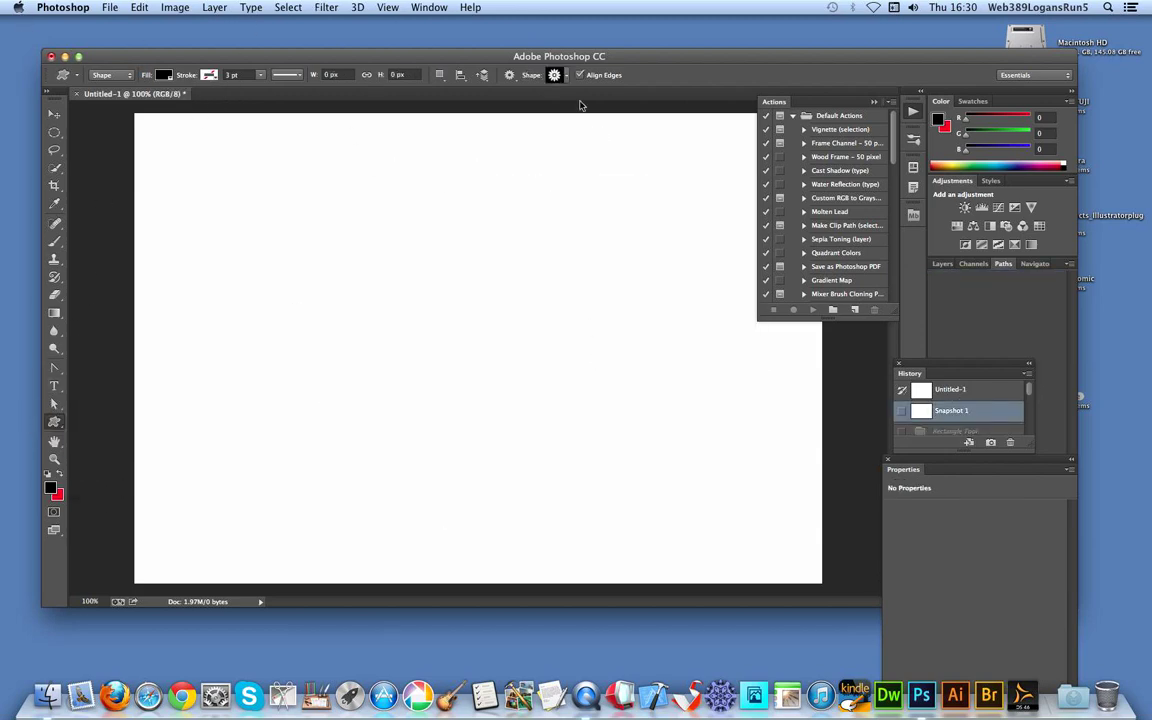
{"action": "left_click", "coordinate": [566, 80]}
{"action": "scroll", "coordinate": [579, 135], "scroll_direction": "down", "scroll_amount": 10}
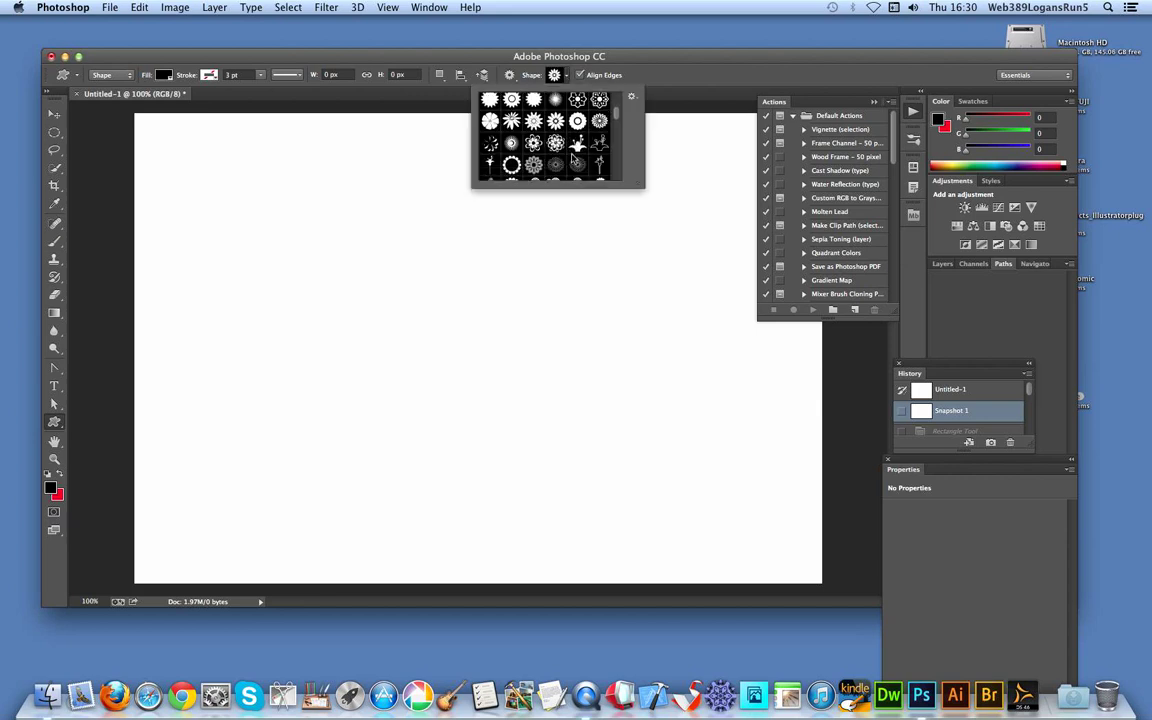
{"action": "left_click_drag", "start_coordinate": [619, 108], "coordinate": [630, 193]}
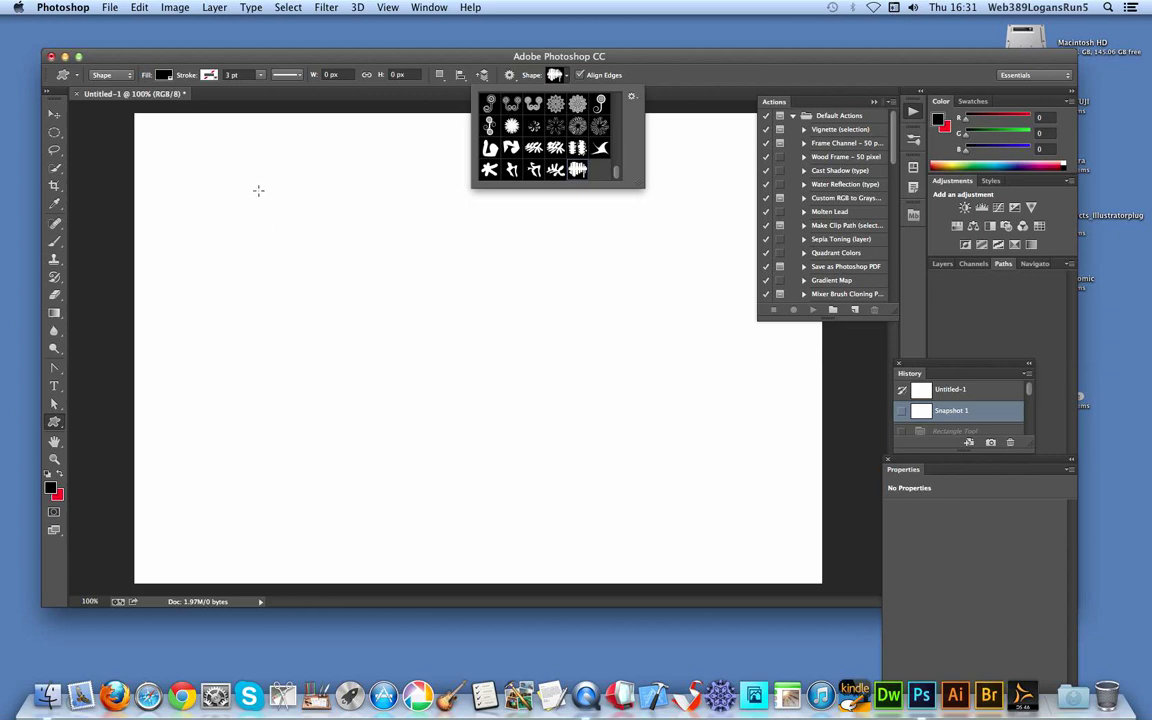
{"action": "left_click_drag", "start_coordinate": [258, 190], "coordinate": [709, 474]}
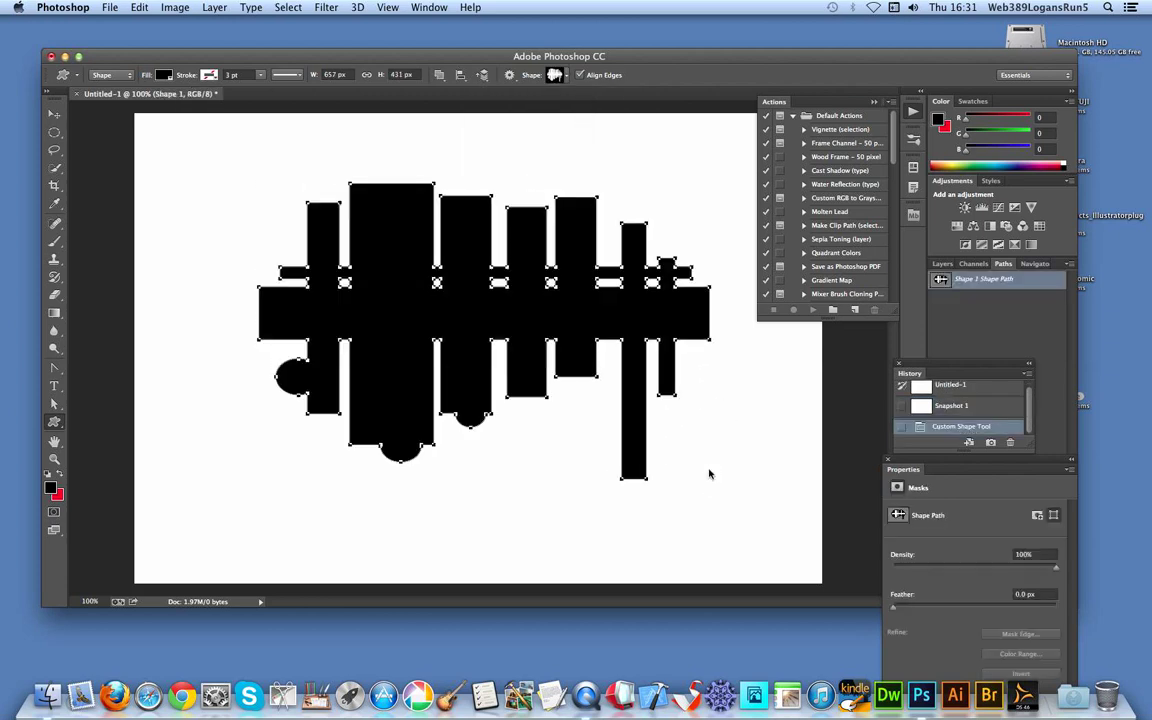
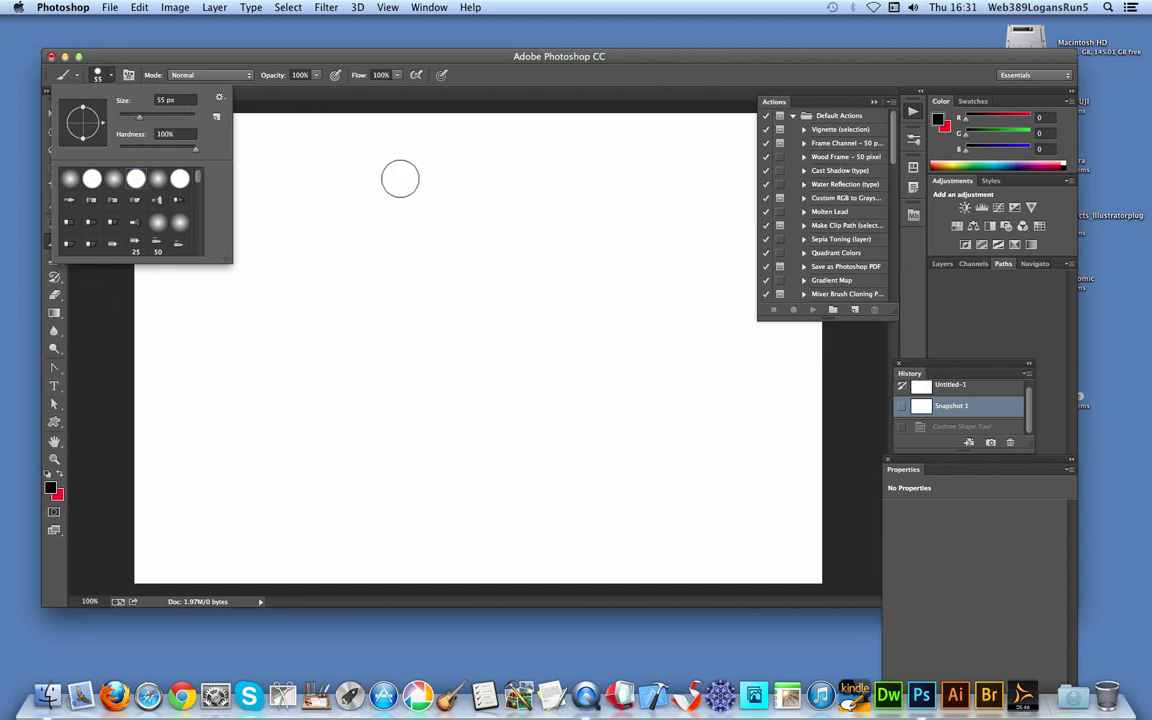
Add a new empty layer to the blank document with the default layer settings
{"action": "key", "text": "Escape"}
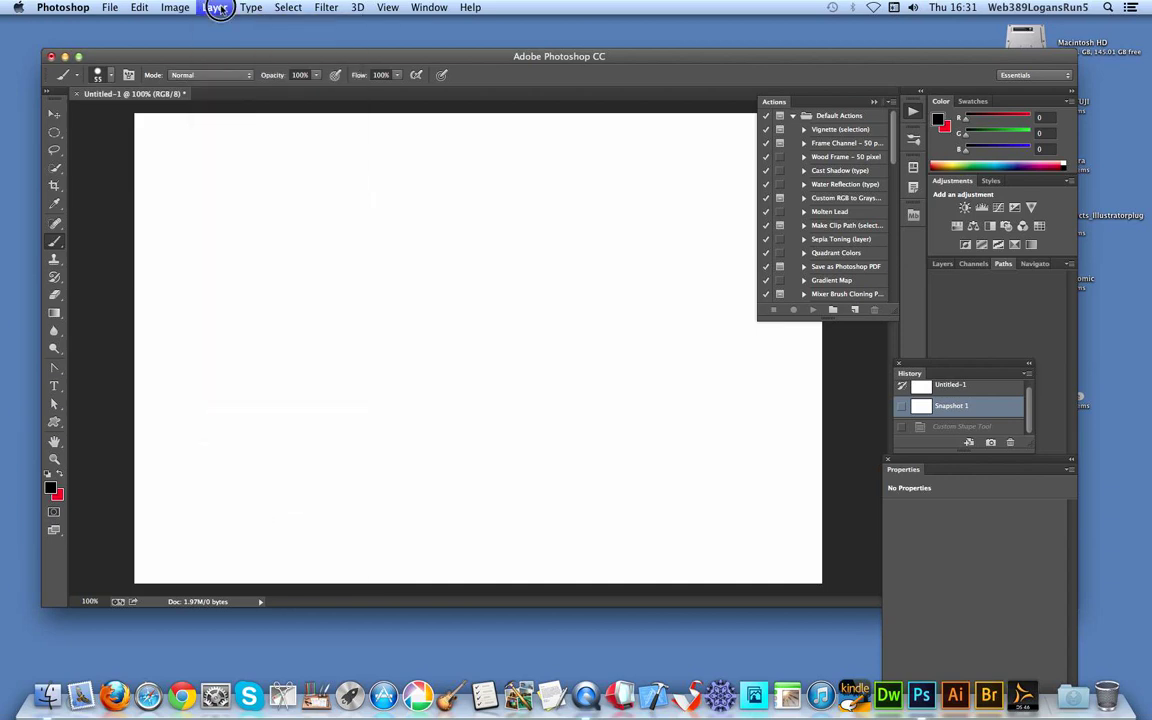
{"action": "left_click", "coordinate": [217, 7]}
{"action": "mouse_move", "coordinate": [160, 26]}
{"action": "left_click", "coordinate": [400, 28]}
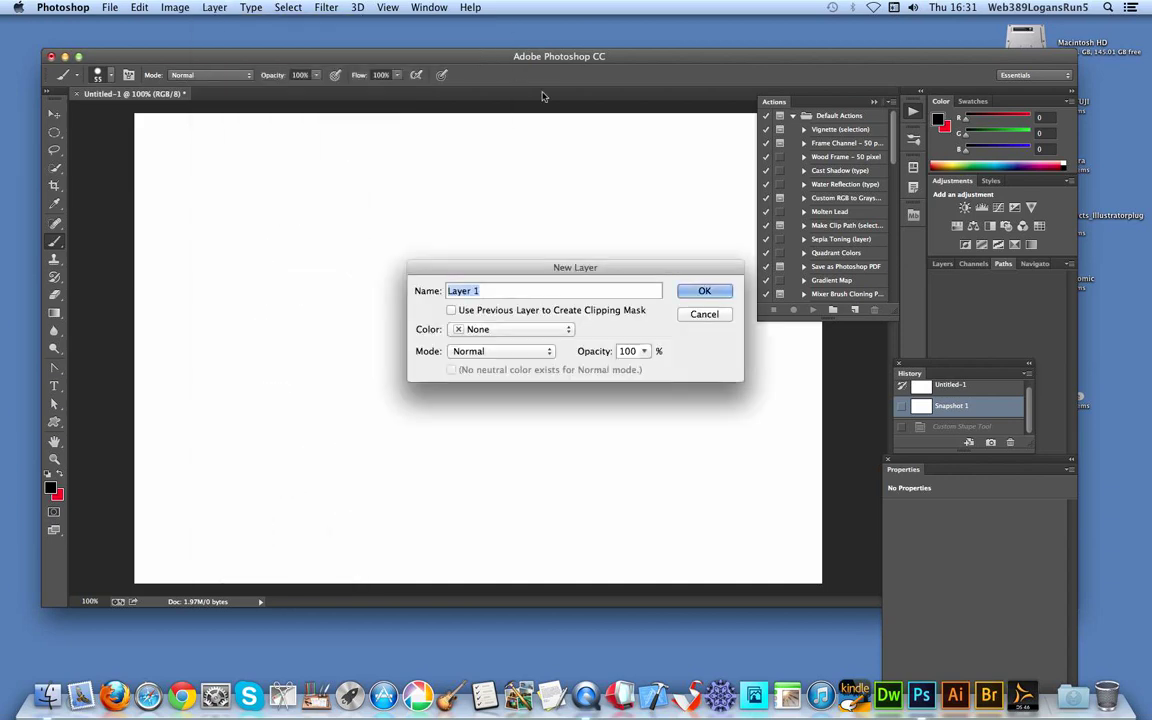
{"action": "left_click", "coordinate": [710, 290]}
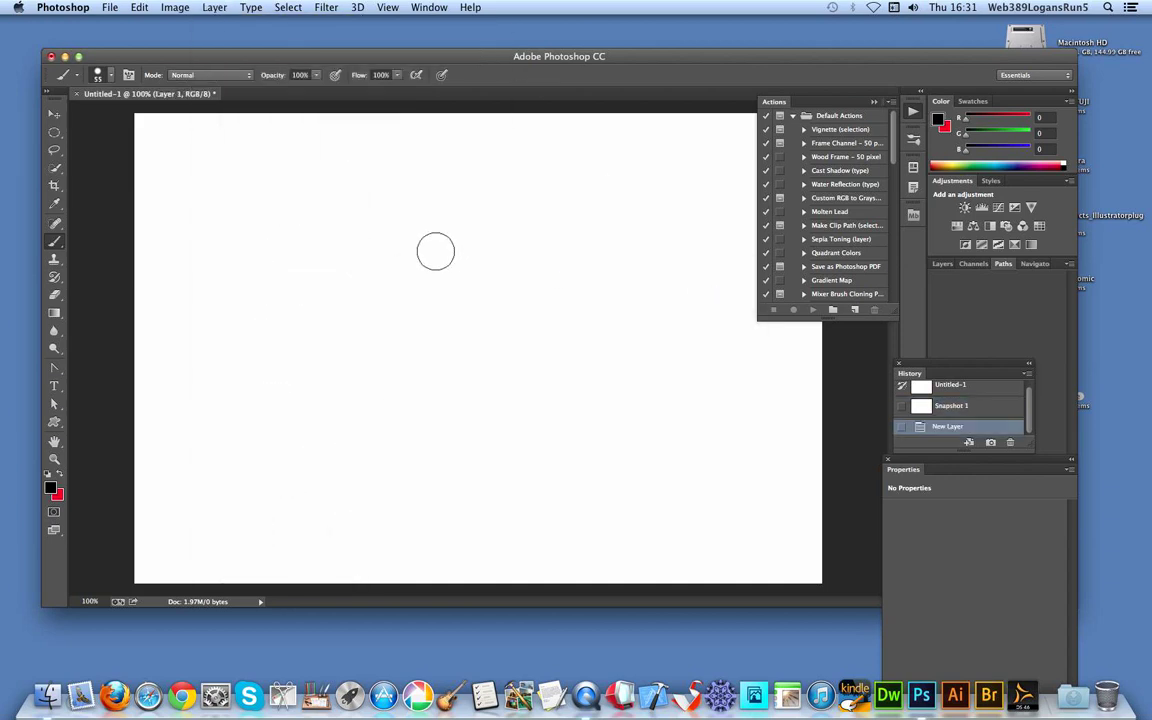
Paint a thick black diagonal stem with curved branches on both sides, using the hard 55 px brush
{"action": "mouse_move", "coordinate": [289, 191]}
{"action": "left_mouse_down"}
{"action": "mouse_move", "coordinate": [481, 346]}
{"action": "mouse_move", "coordinate": [611, 485]}
{"action": "mouse_move", "coordinate": [483, 399]}
{"action": "mouse_move", "coordinate": [406, 312]}
{"action": "mouse_move", "coordinate": [367, 332]}
{"action": "mouse_move", "coordinate": [342, 411]}
{"action": "left_mouse_up"}
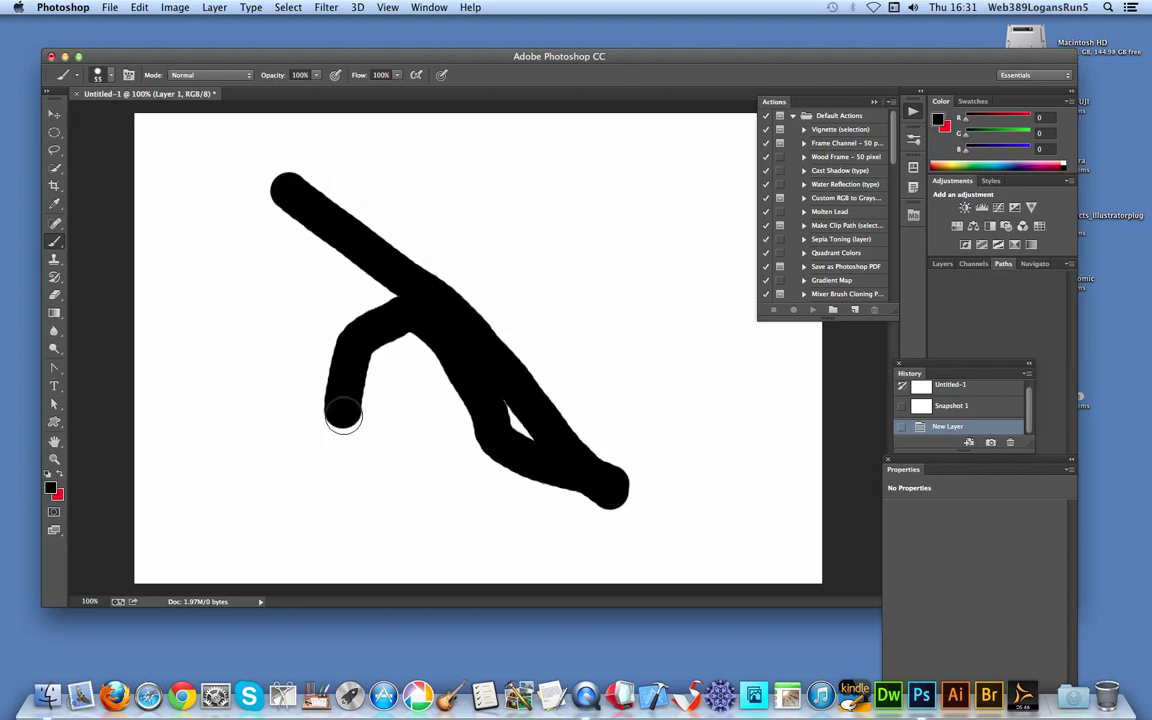
{"action": "mouse_move", "coordinate": [476, 322]}
{"action": "left_mouse_down"}
{"action": "mouse_move", "coordinate": [471, 292]}
{"action": "mouse_move", "coordinate": [540, 180]}
{"action": "left_mouse_up"}
{"action": "left_click_drag", "start_coordinate": [480, 290], "coordinate": [615, 268]}
{"action": "mouse_move", "coordinate": [514, 342]}
{"action": "left_mouse_down"}
{"action": "mouse_move", "coordinate": [645, 321]}
{"action": "mouse_move", "coordinate": [733, 339]}
{"action": "left_mouse_up"}
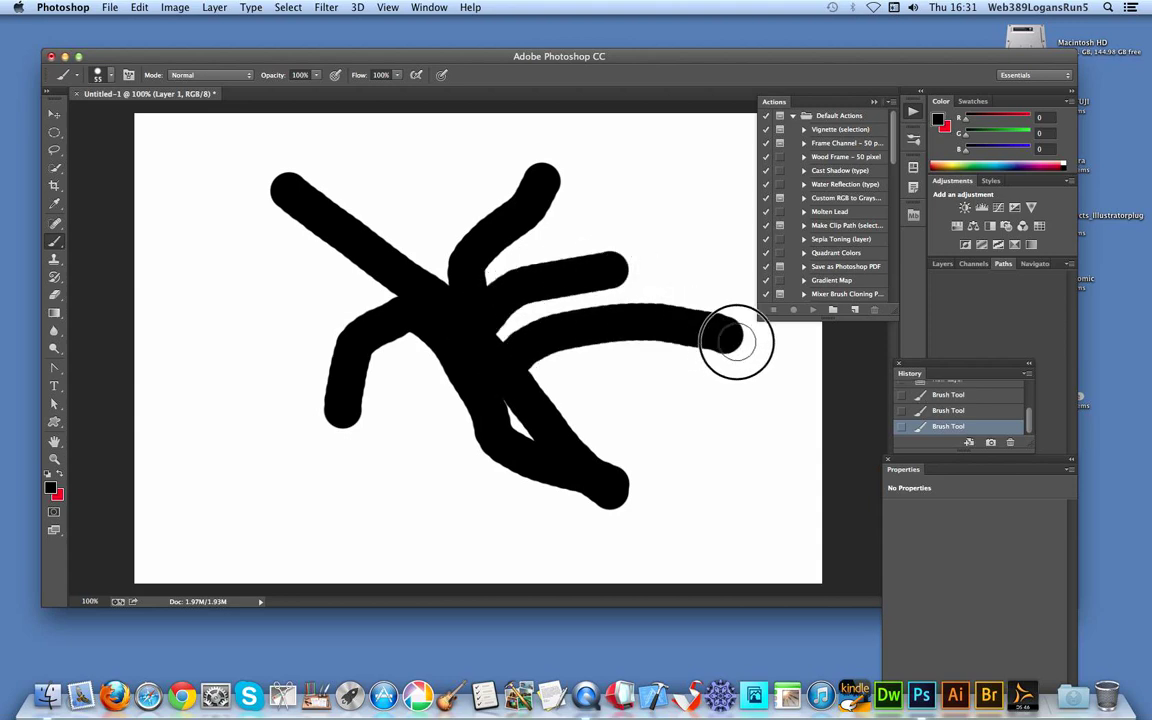
{"action": "mouse_move", "coordinate": [563, 396]}
{"action": "left_mouse_down"}
{"action": "mouse_move", "coordinate": [652, 395]}
{"action": "mouse_move", "coordinate": [715, 425]}
{"action": "left_mouse_up"}
{"action": "left_click_drag", "start_coordinate": [604, 445], "coordinate": [697, 463]}
{"action": "mouse_move", "coordinate": [594, 470]}
{"action": "left_mouse_down"}
{"action": "mouse_move", "coordinate": [554, 475]}
{"action": "mouse_move", "coordinate": [530, 508]}
{"action": "left_mouse_up"}
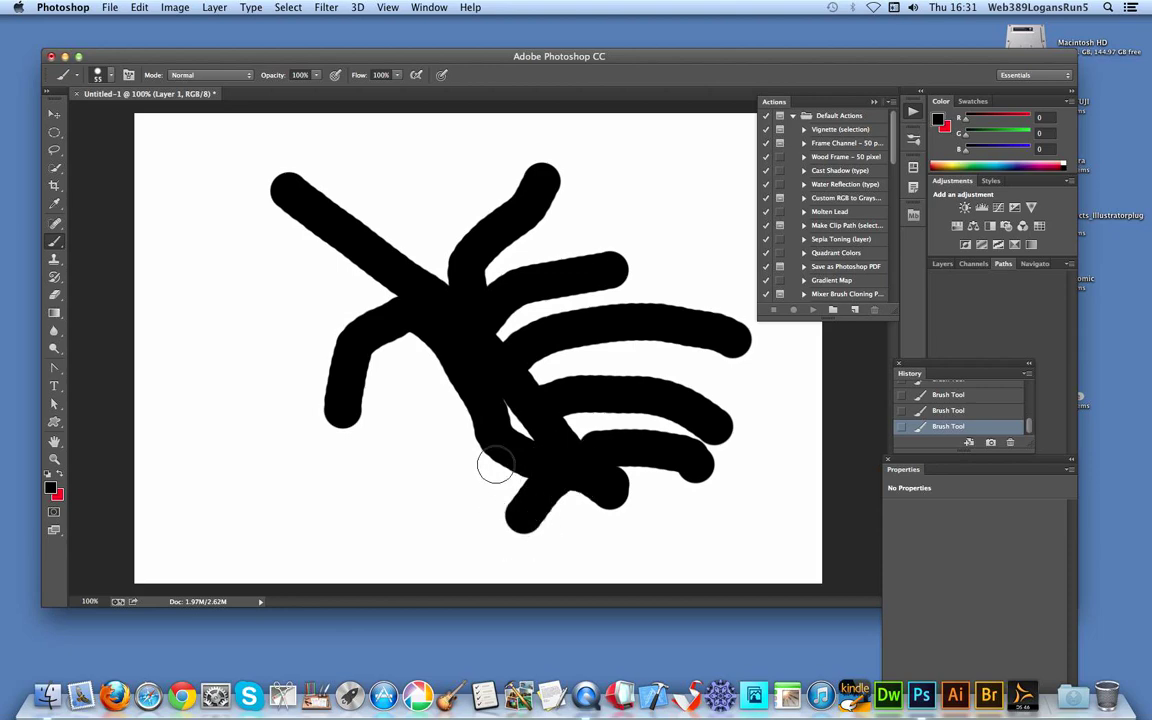
{"action": "left_click_drag", "start_coordinate": [496, 465], "coordinate": [399, 501]}
{"action": "mouse_move", "coordinate": [470, 406]}
{"action": "left_mouse_down"}
{"action": "mouse_move", "coordinate": [408, 422]}
{"action": "mouse_move", "coordinate": [373, 445]}
{"action": "left_mouse_up"}
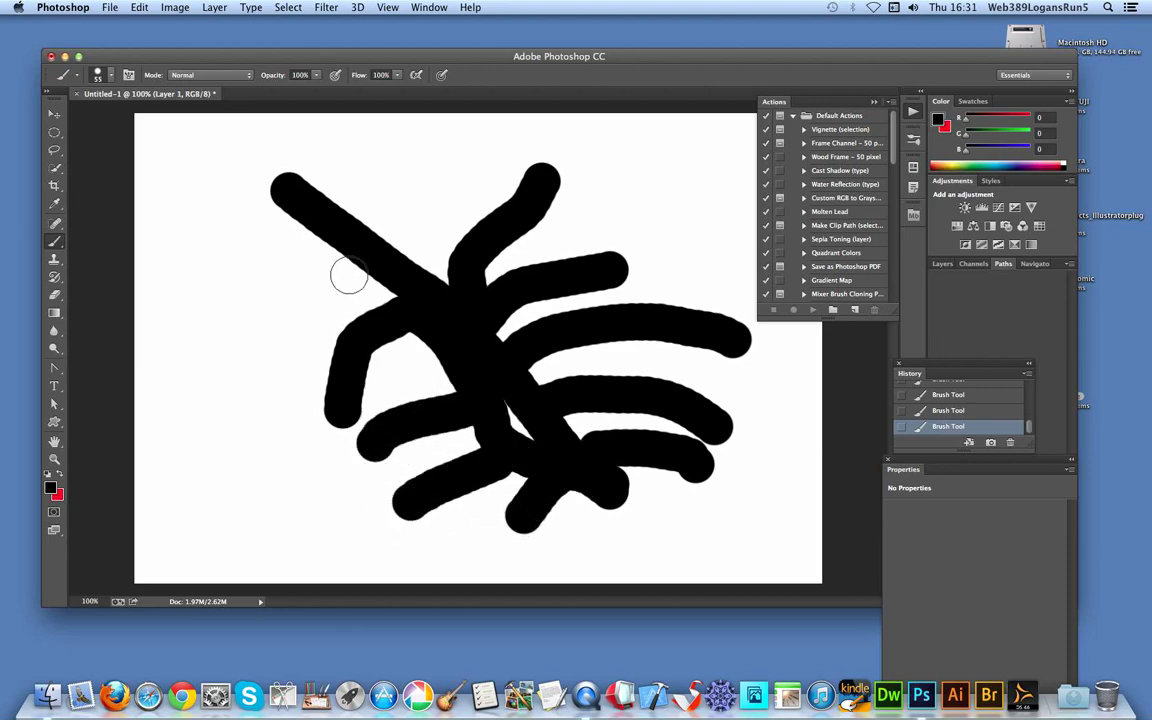
{"action": "mouse_move", "coordinate": [363, 258]}
{"action": "left_mouse_down"}
{"action": "mouse_move", "coordinate": [282, 268]}
{"action": "mouse_move", "coordinate": [249, 283]}
{"action": "left_mouse_up"}
{"action": "left_click_drag", "start_coordinate": [387, 231], "coordinate": [399, 154]}
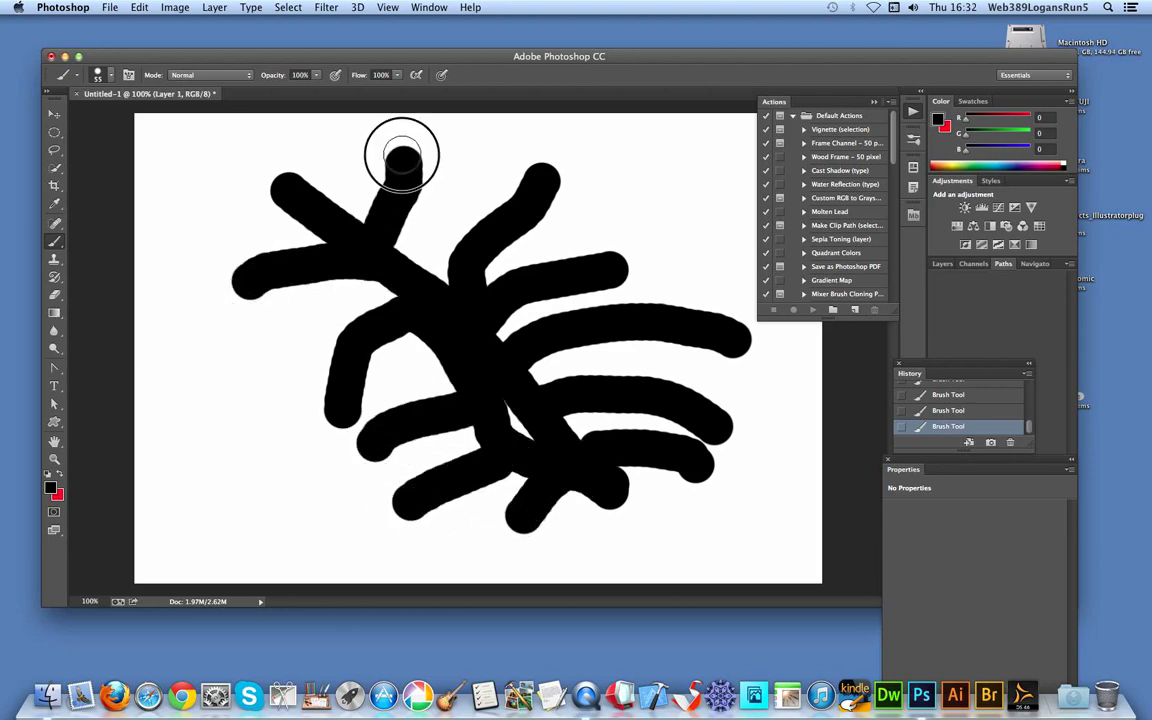
{"action": "left_click_drag", "start_coordinate": [410, 262], "coordinate": [466, 156]}
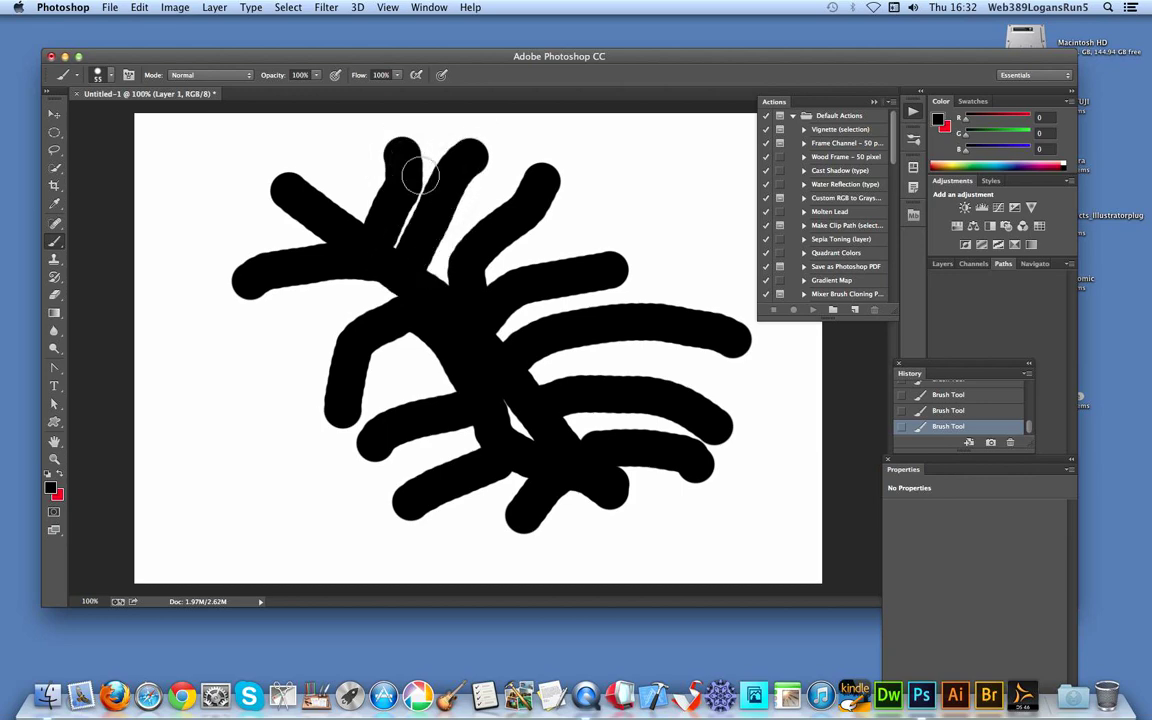
{"action": "left_click_drag", "start_coordinate": [340, 208], "coordinate": [334, 162]}
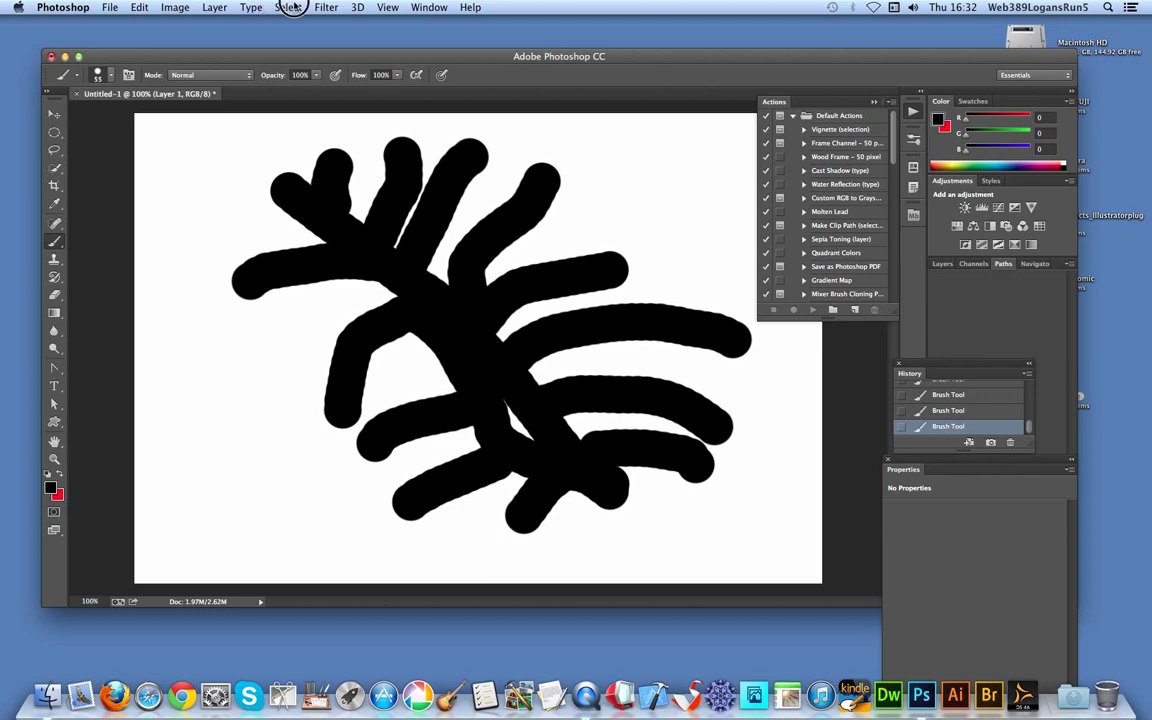
Load the painted branching figure on the layer as a selection
{"action": "left_click", "coordinate": [290, 7]}
{"action": "left_click", "coordinate": [346, 314]}
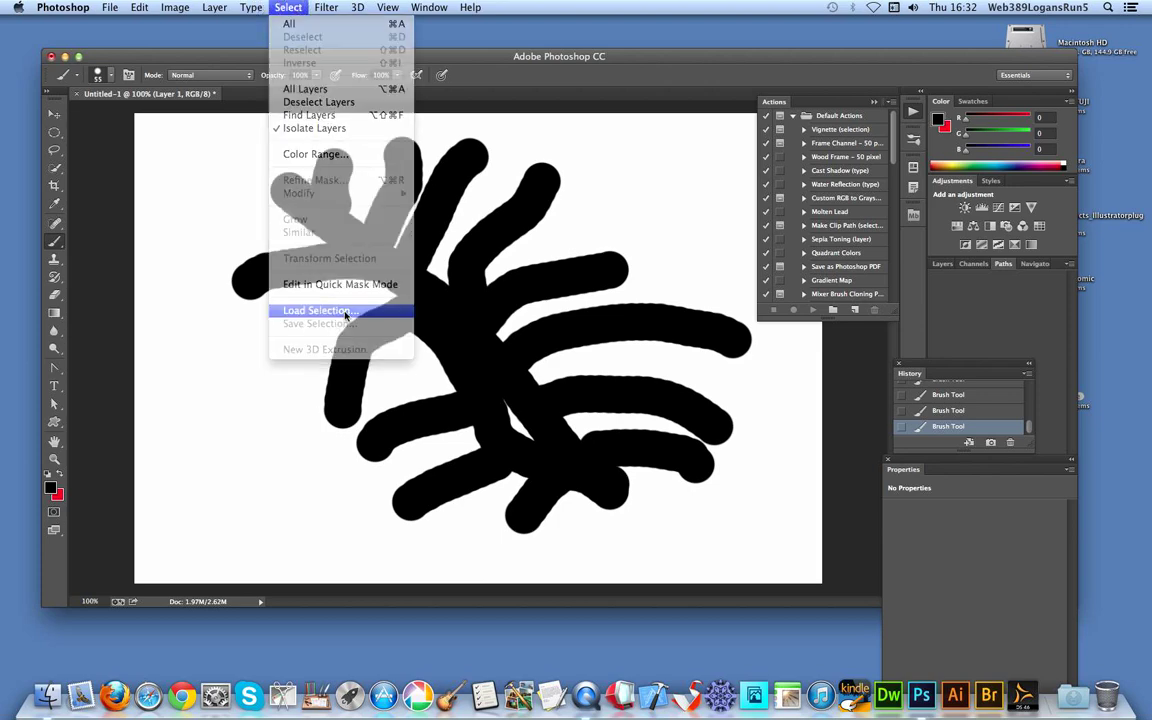
{"action": "left_click", "coordinate": [690, 259]}
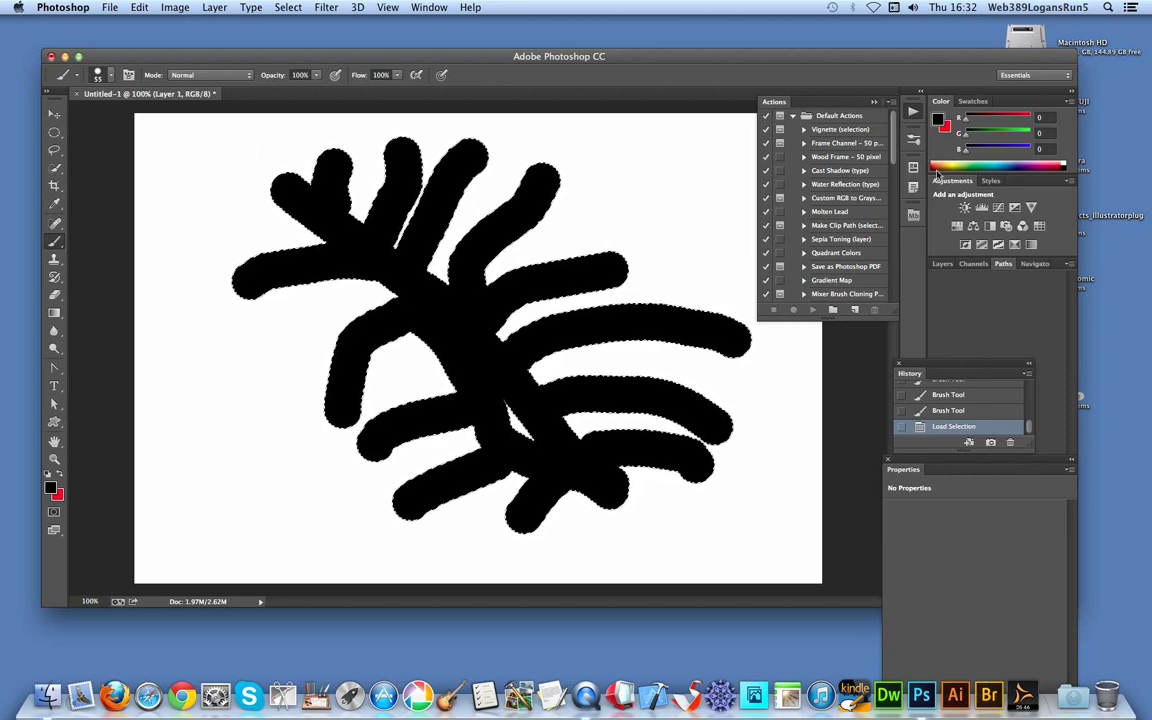
Convert the selection into a work path with a tolerance of 2.0 pixels
{"action": "left_click", "coordinate": [429, 7]}
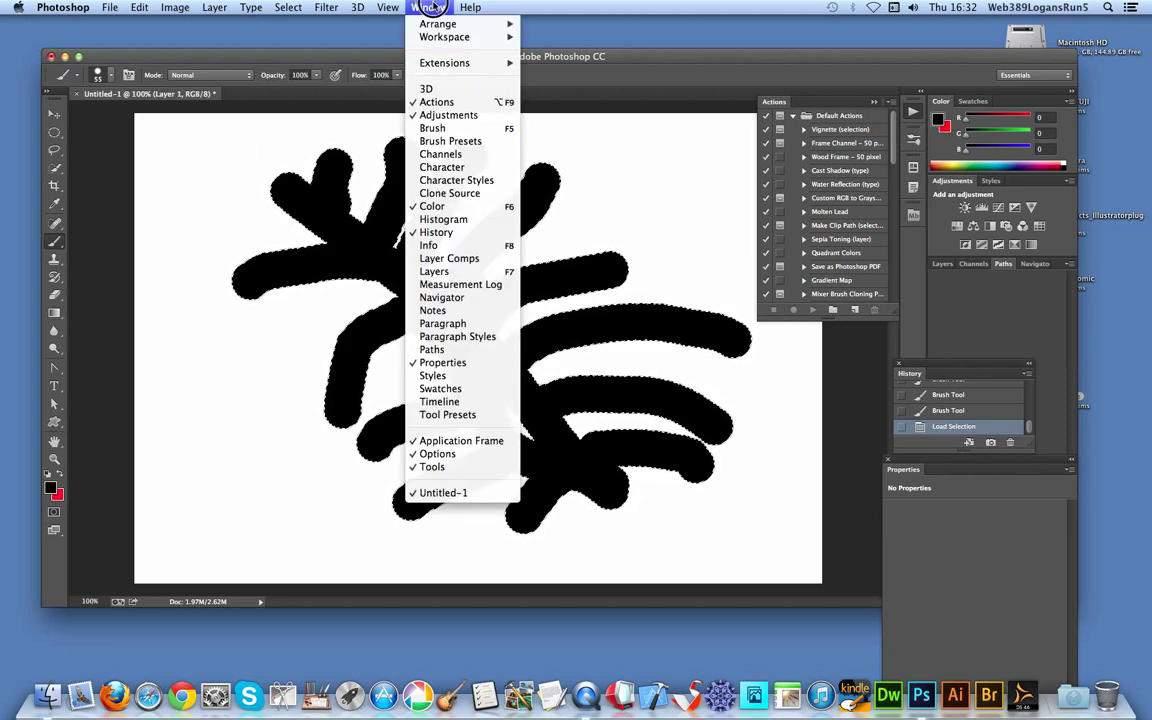
{"action": "left_click", "coordinate": [433, 349]}
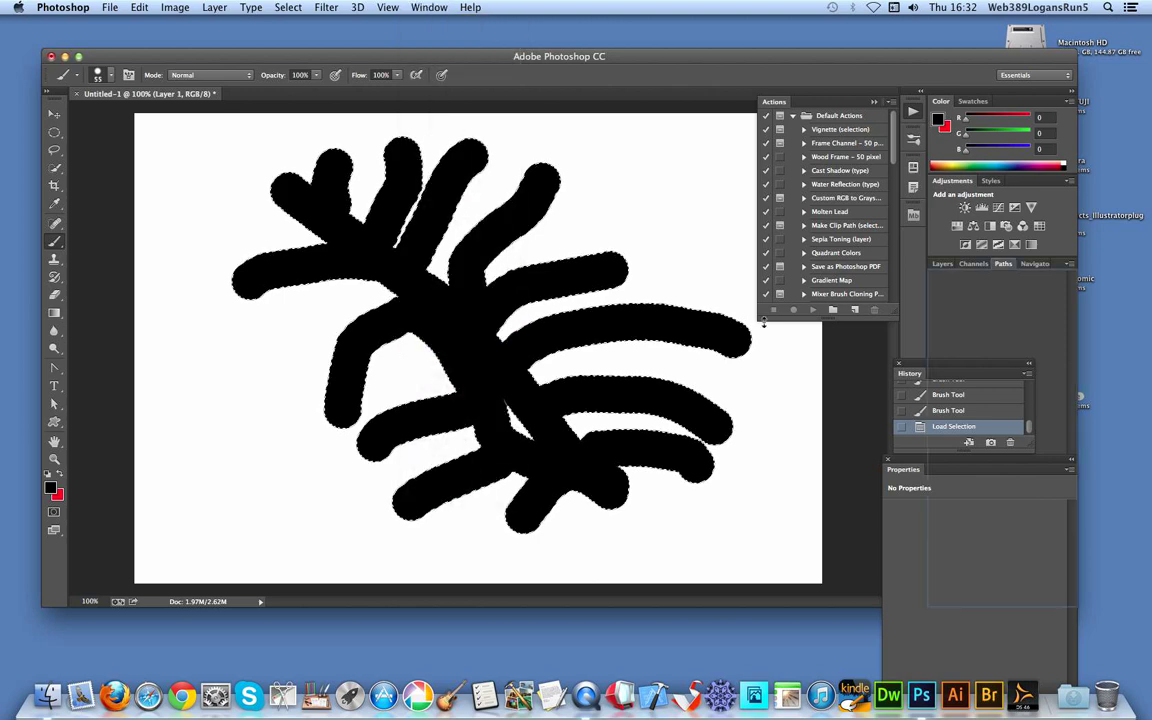
{"action": "left_click", "coordinate": [1069, 264]}
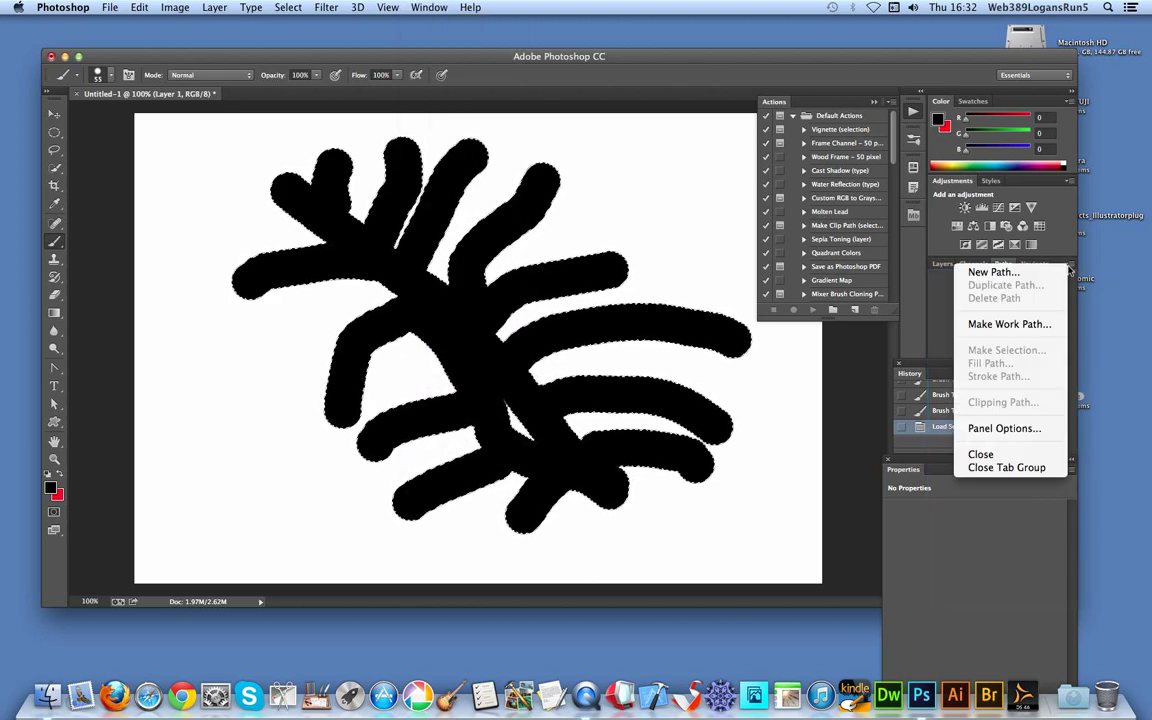
{"action": "left_click", "coordinate": [1034, 322]}
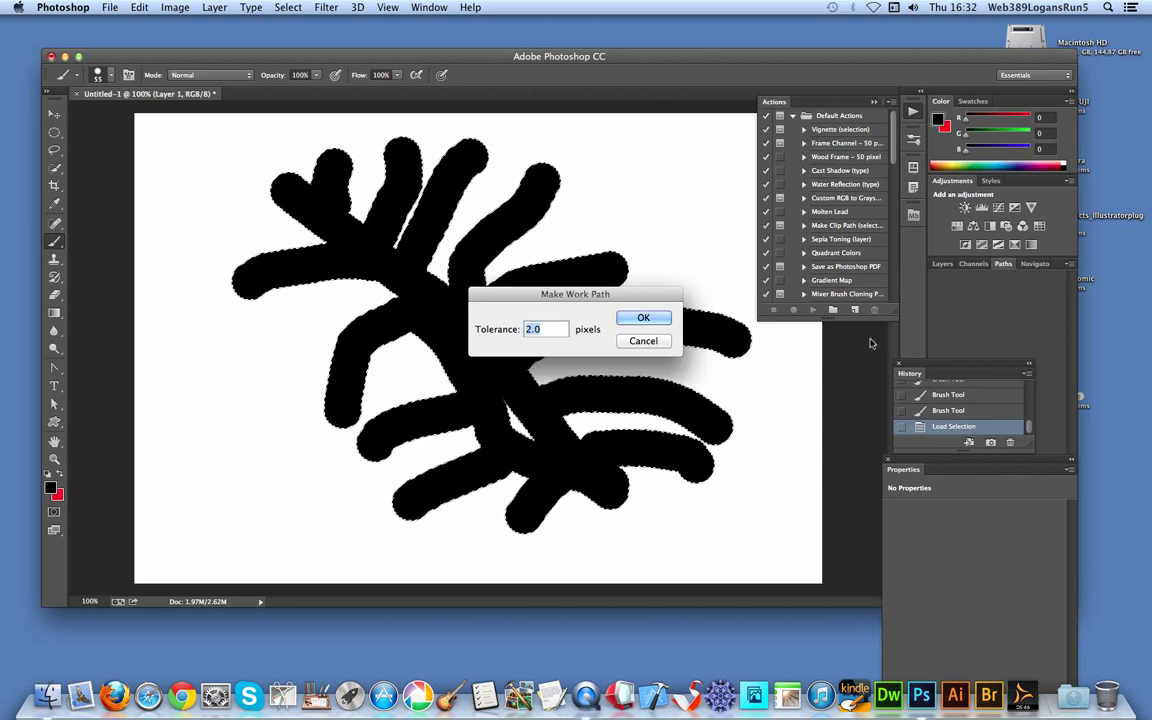
{"action": "left_click", "coordinate": [656, 319]}
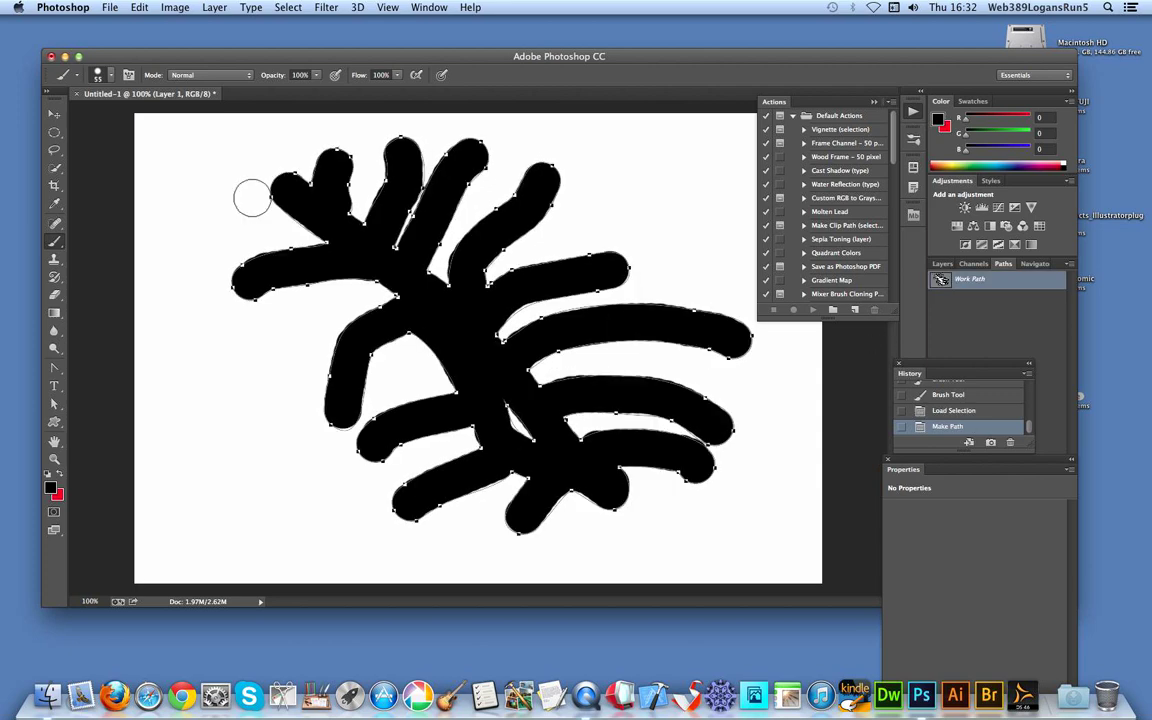
Define the work path of the branching figure as a custom shape preset, keeping the suggested name
{"action": "left_click", "coordinate": [139, 7]}
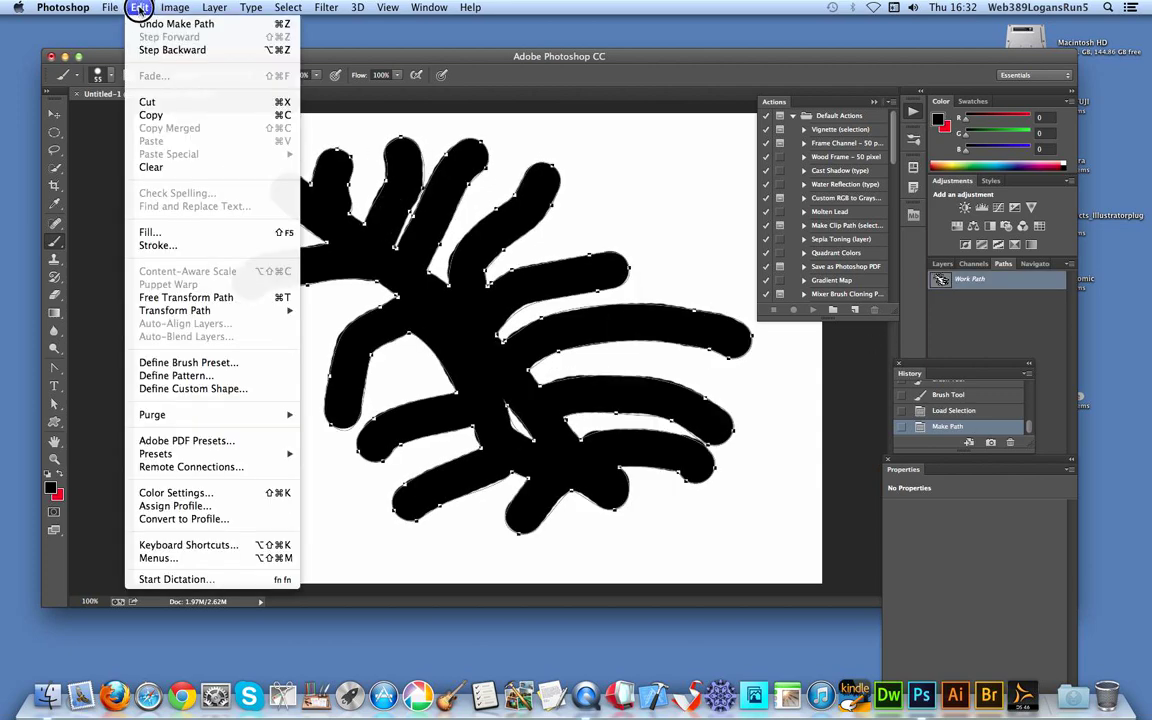
{"action": "left_click", "coordinate": [192, 388]}
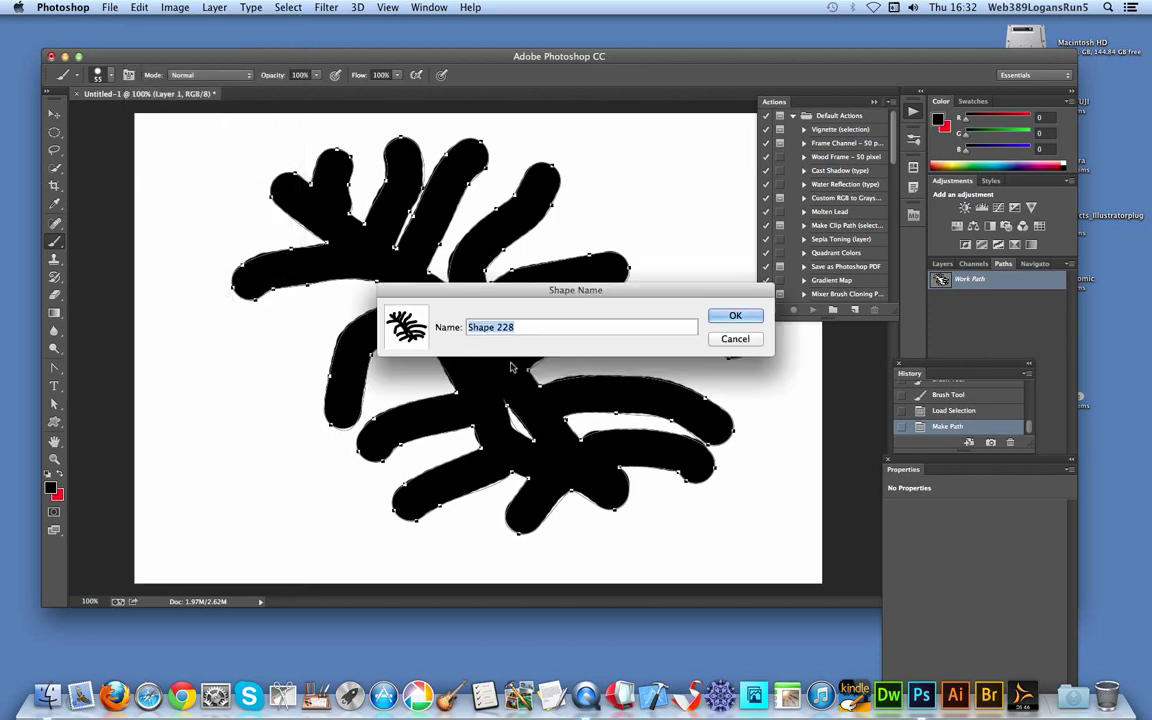
{"action": "left_click", "coordinate": [735, 317]}
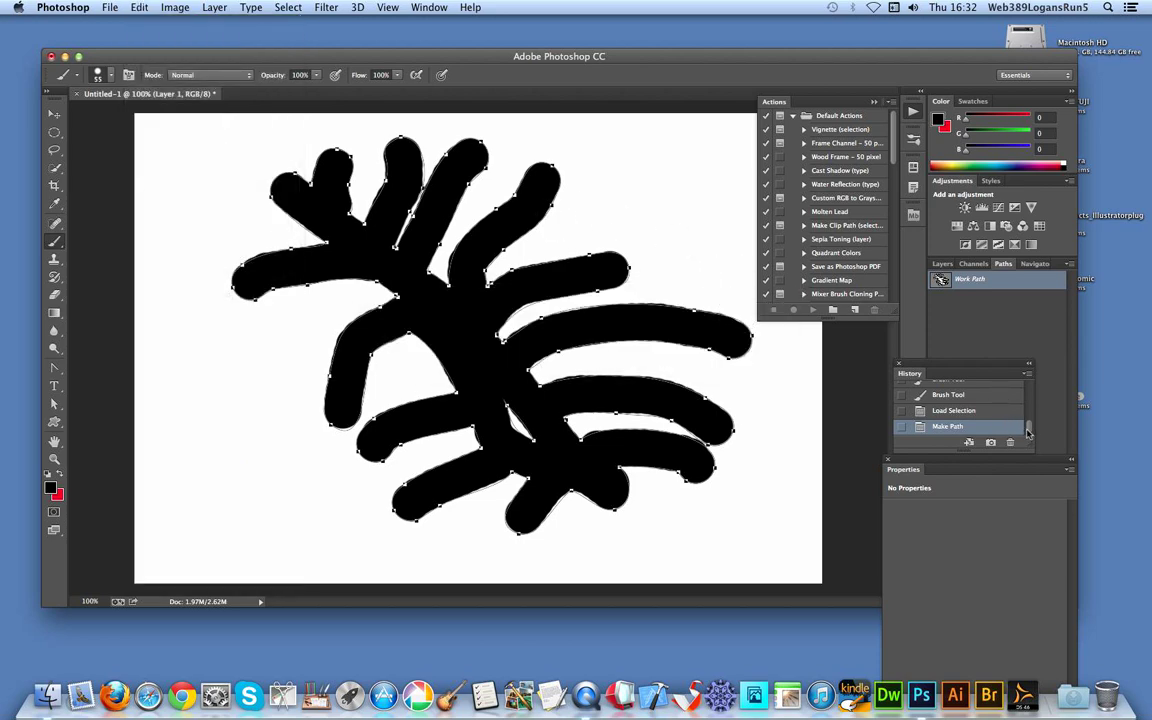
Return to Snapshot 1 and draw four copies of the new branching preset in different sizes, the smallest about 172 by 199 px
{"action": "left_click_drag", "start_coordinate": [1028, 428], "coordinate": [992, 376]}
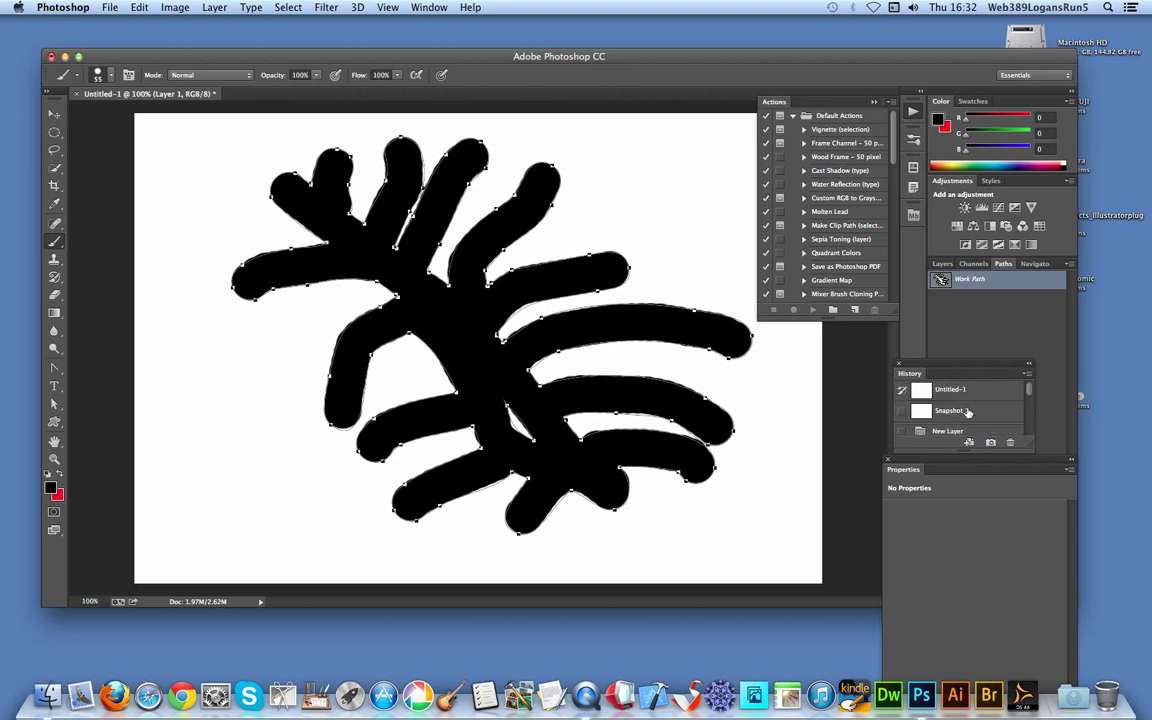
{"action": "left_click", "coordinate": [966, 411]}
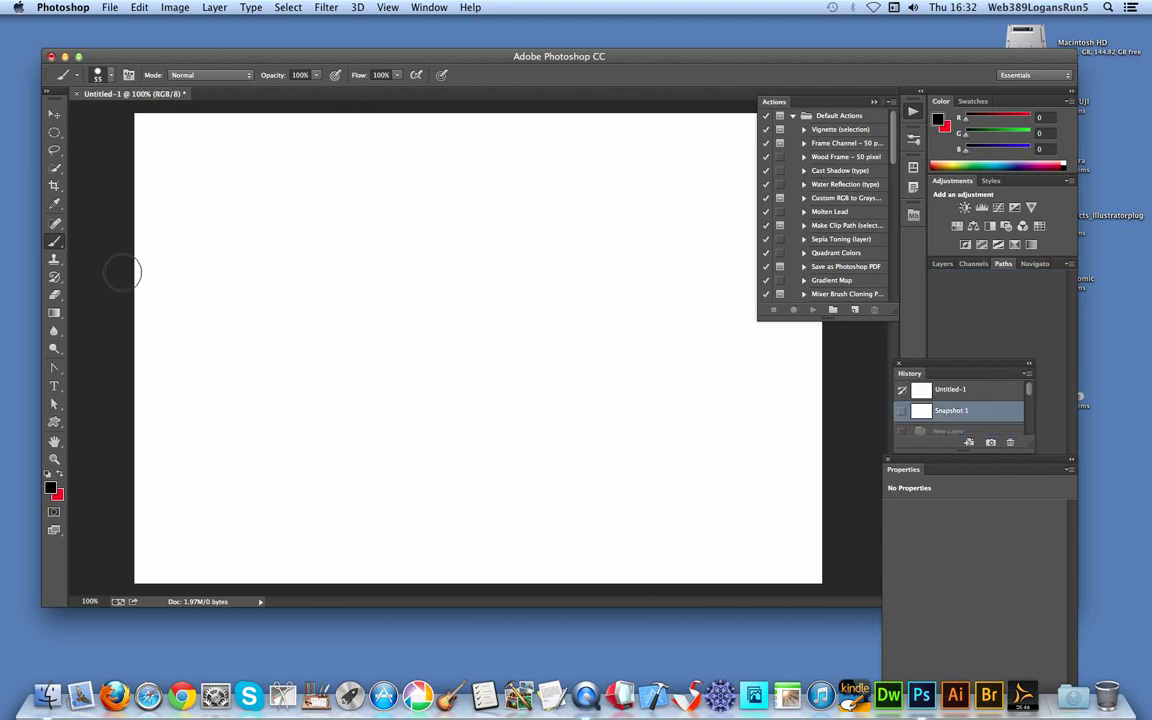
{"action": "left_click", "coordinate": [57, 424]}
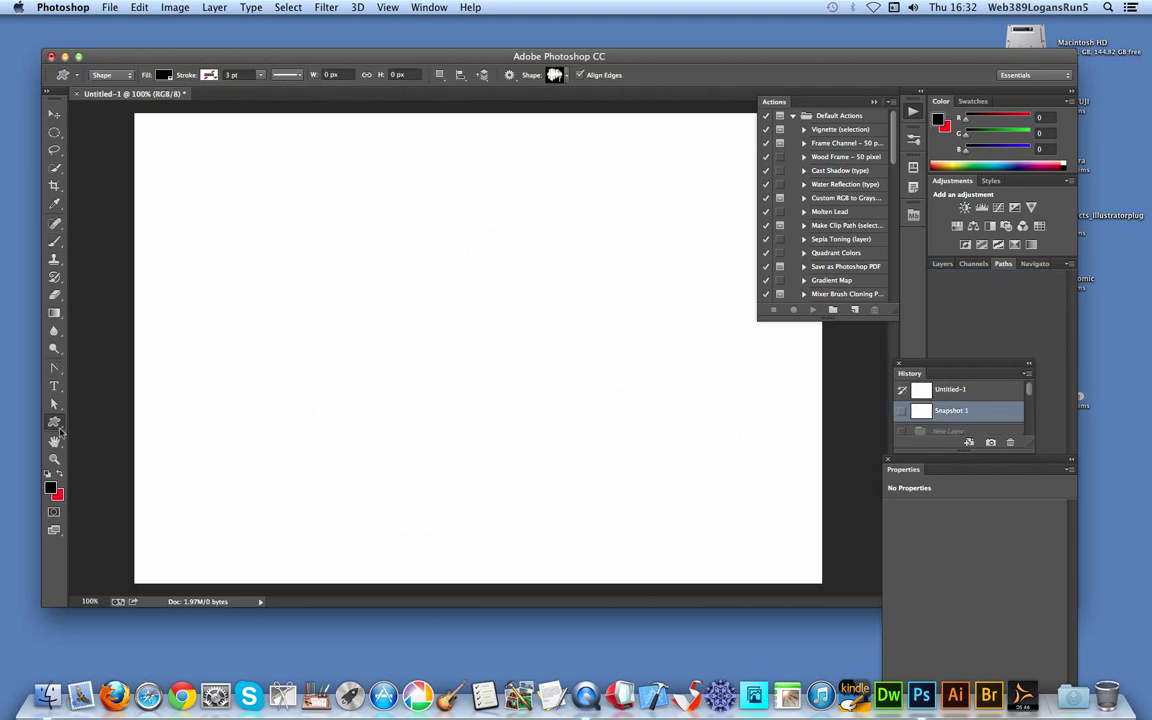
{"action": "left_click", "coordinate": [564, 77]}
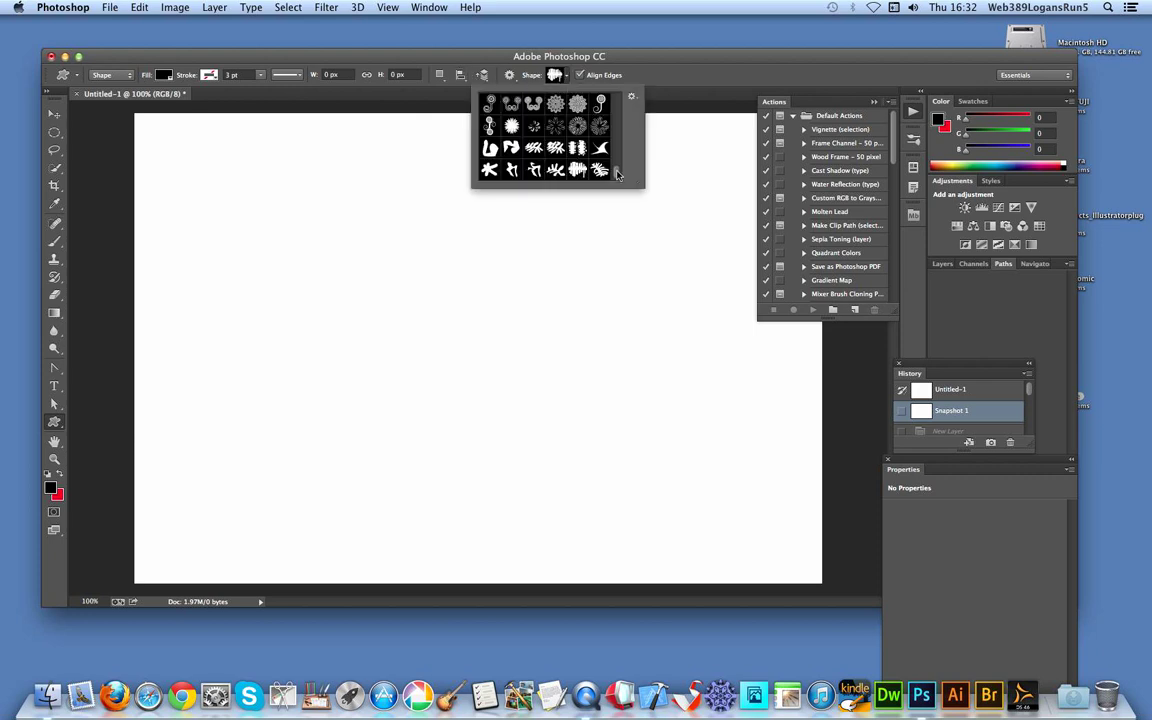
{"action": "left_click", "coordinate": [265, 175]}
{"action": "left_click_drag", "start_coordinate": [273, 172], "coordinate": [500, 398]}
{"action": "left_click_drag", "start_coordinate": [608, 403], "coordinate": [666, 473]}
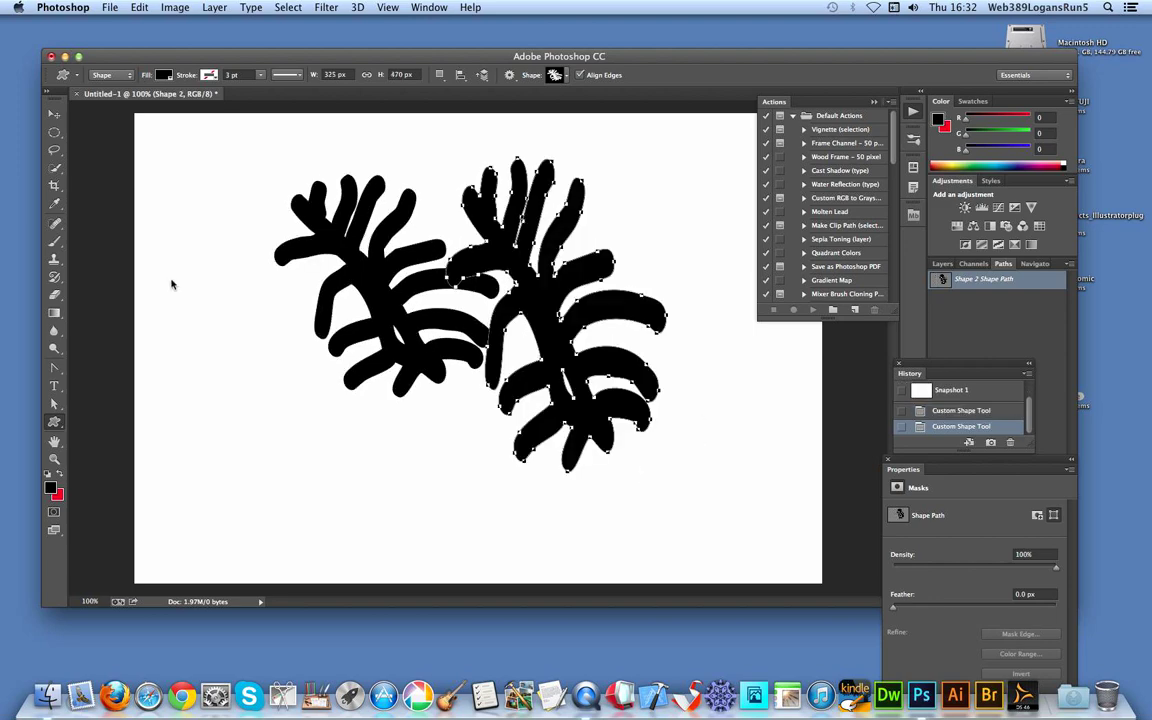
{"action": "left_click_drag", "start_coordinate": [163, 202], "coordinate": [433, 505]}
{"action": "left_click_drag", "start_coordinate": [411, 398], "coordinate": [527, 533]}
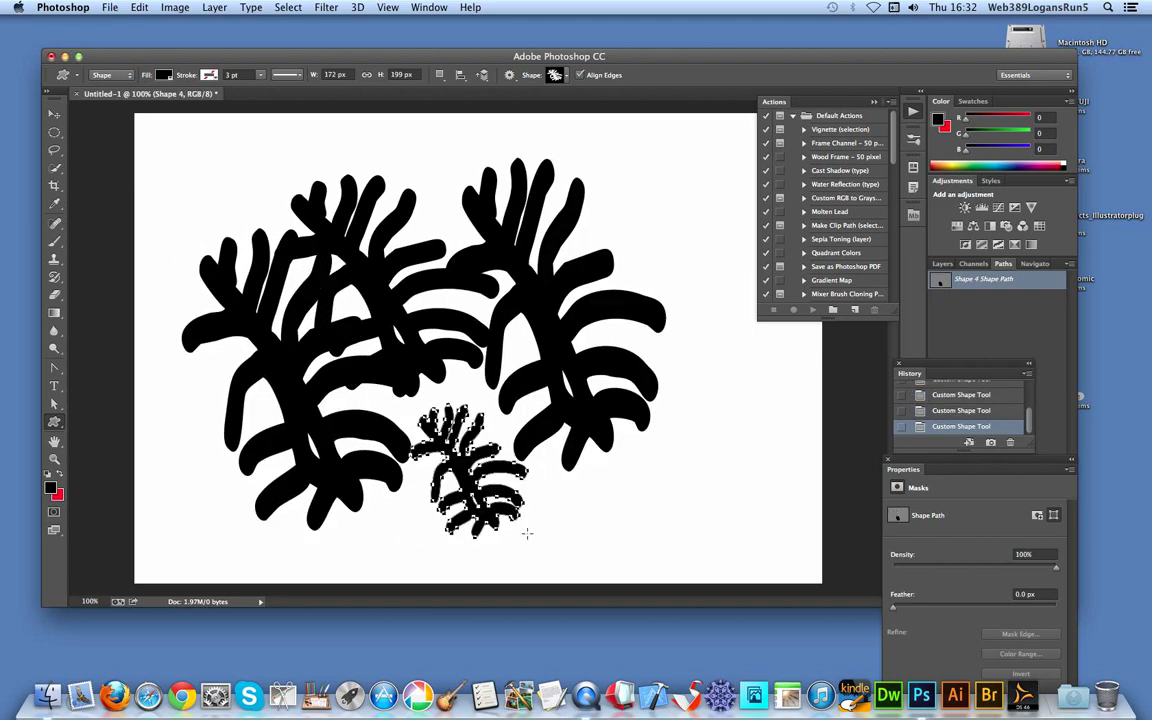